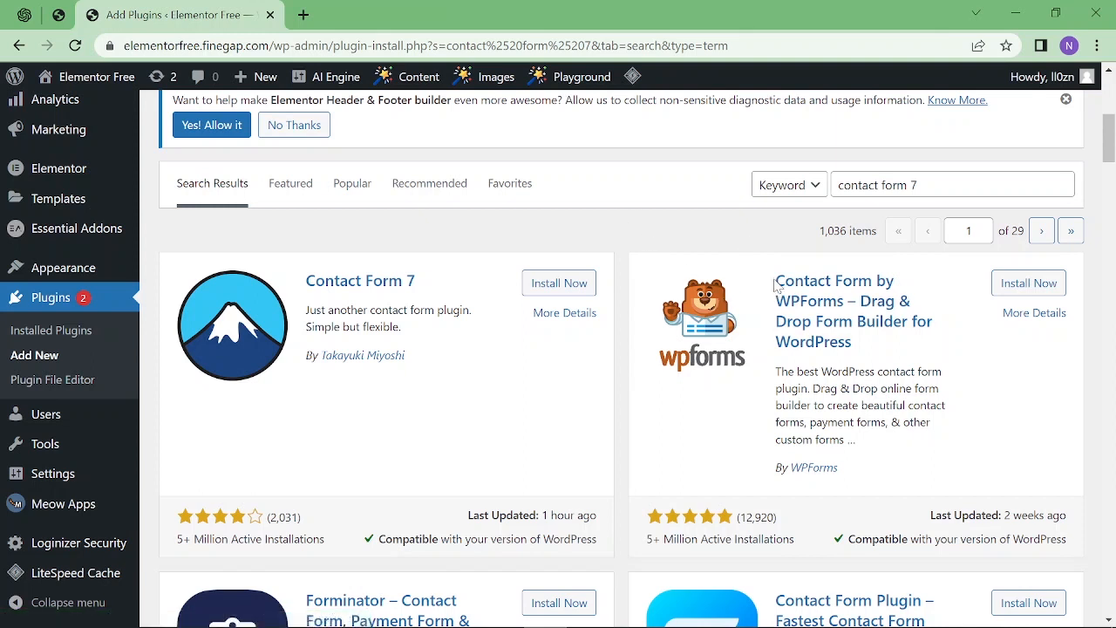
Look over the WPForms listing in the 'contact form 7' search results, then install Contact Form 7.
left_click_drag(774, 282, 848, 343)
left_click(672, 559)
left_click_drag(1068, 516, 737, 554)
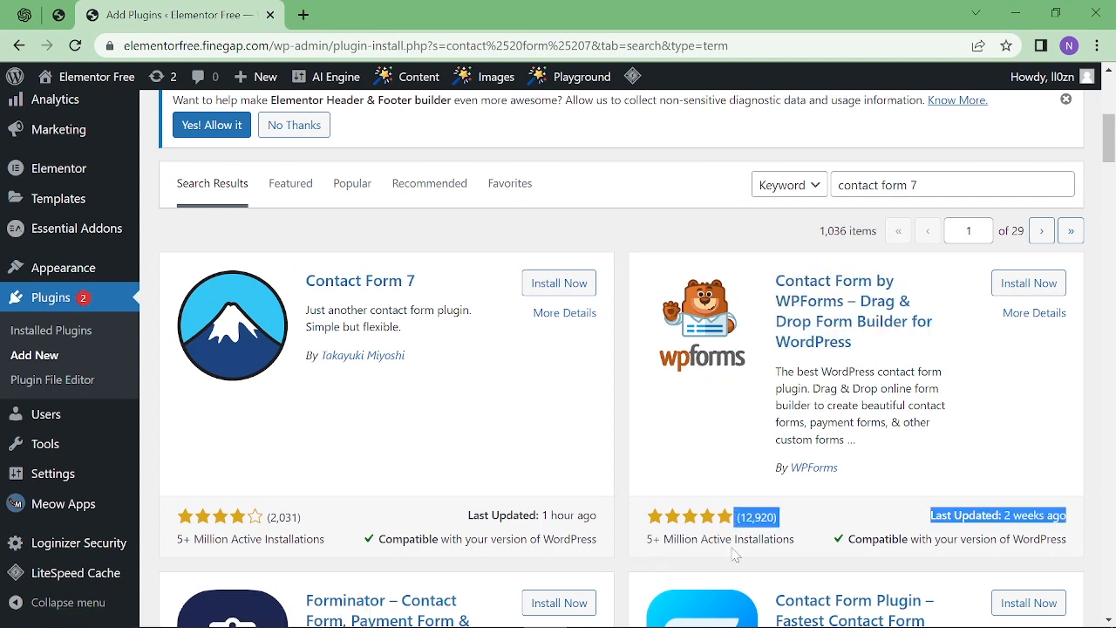
left_click(427, 240)
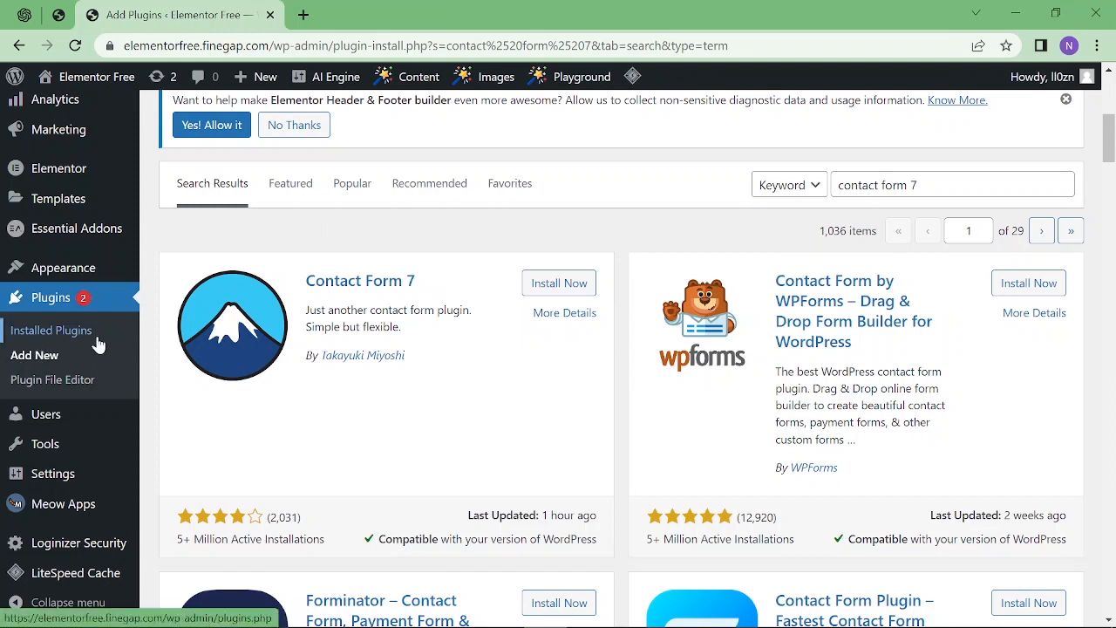
left_click_drag(918, 185, 738, 187)
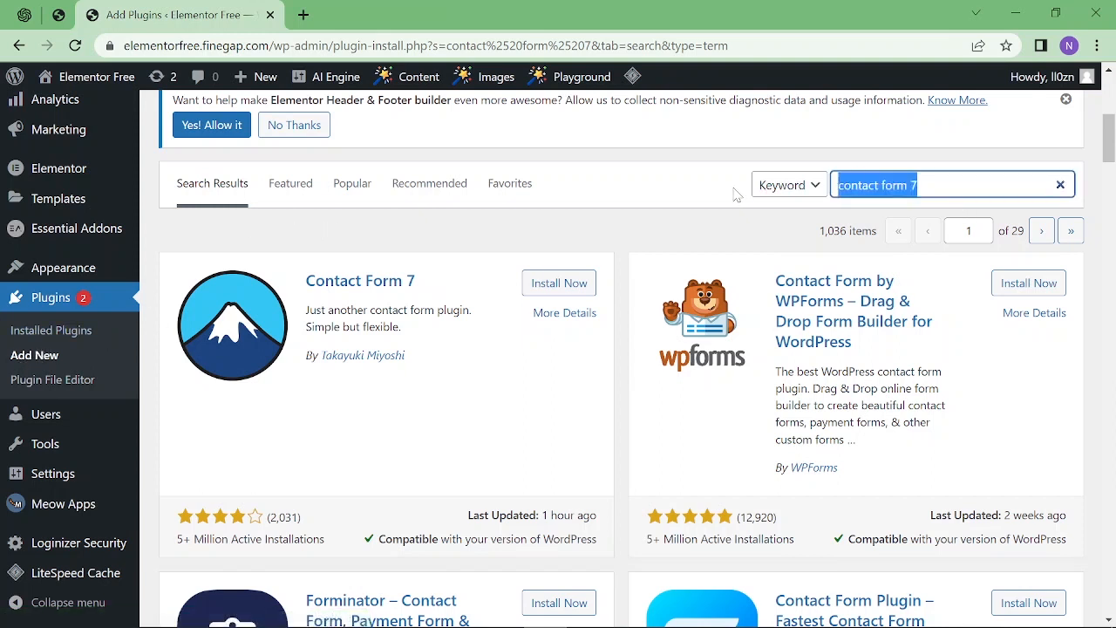
left_click(562, 284)
Install WPForms, activate Contact Form 7, and go to its Contact Forms list showing 'Contact form 1'.
left_click(1024, 286)
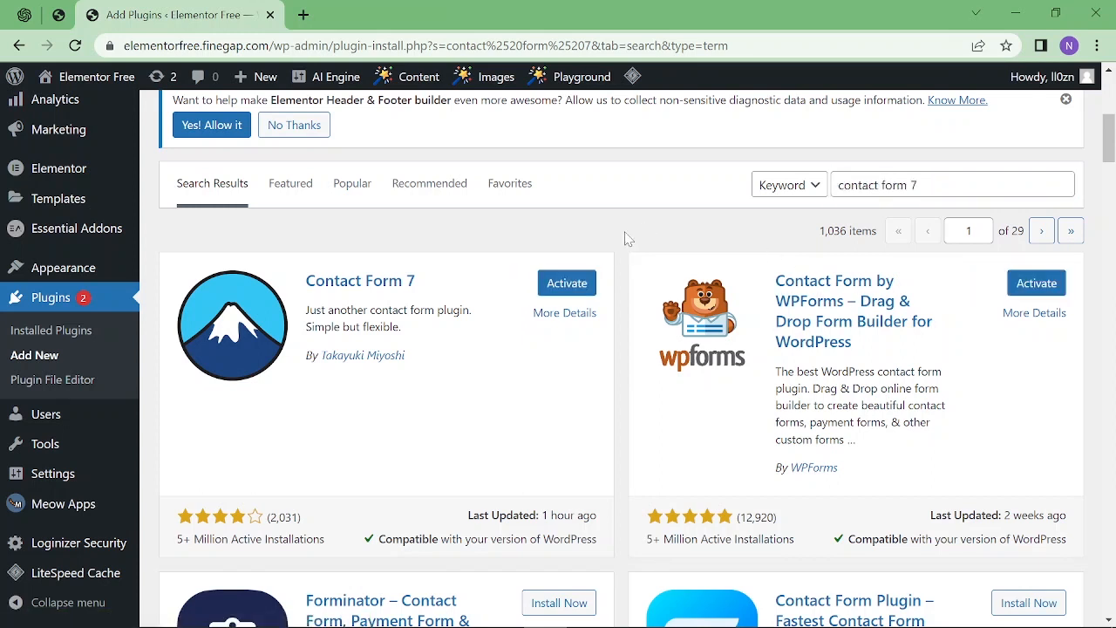
left_click(566, 286)
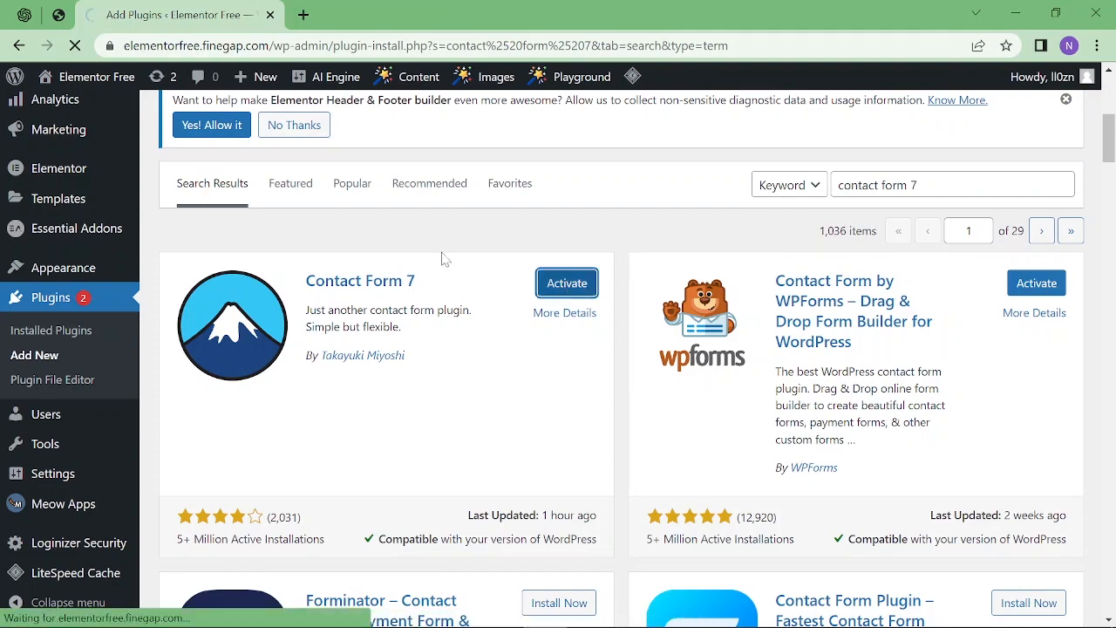
scroll(386, 428, "down", 8)
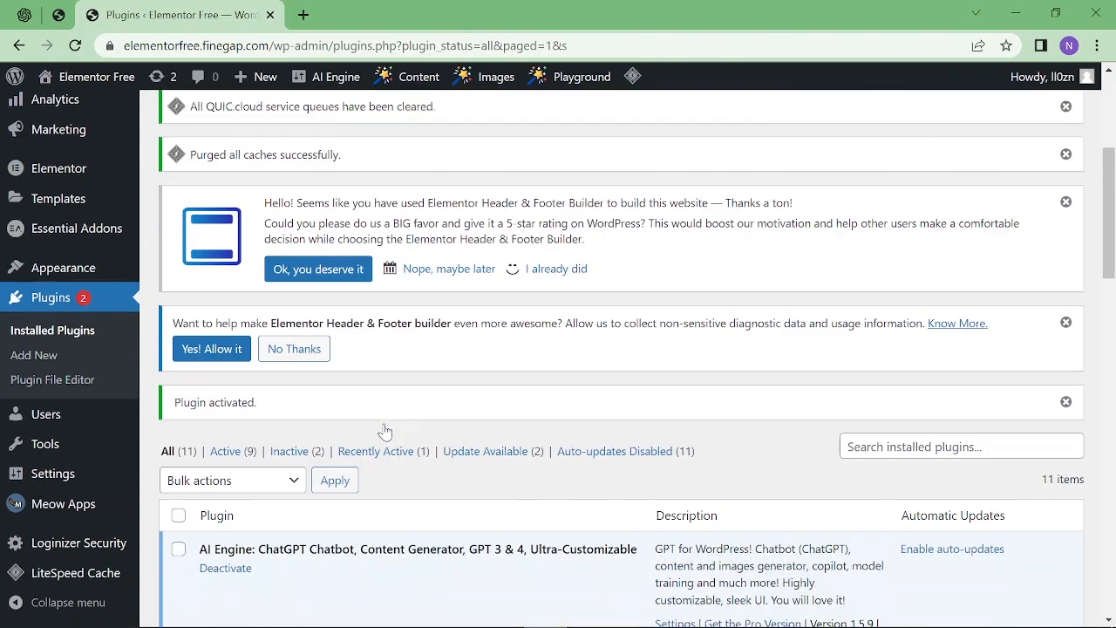
scroll(397, 409, "down", 3)
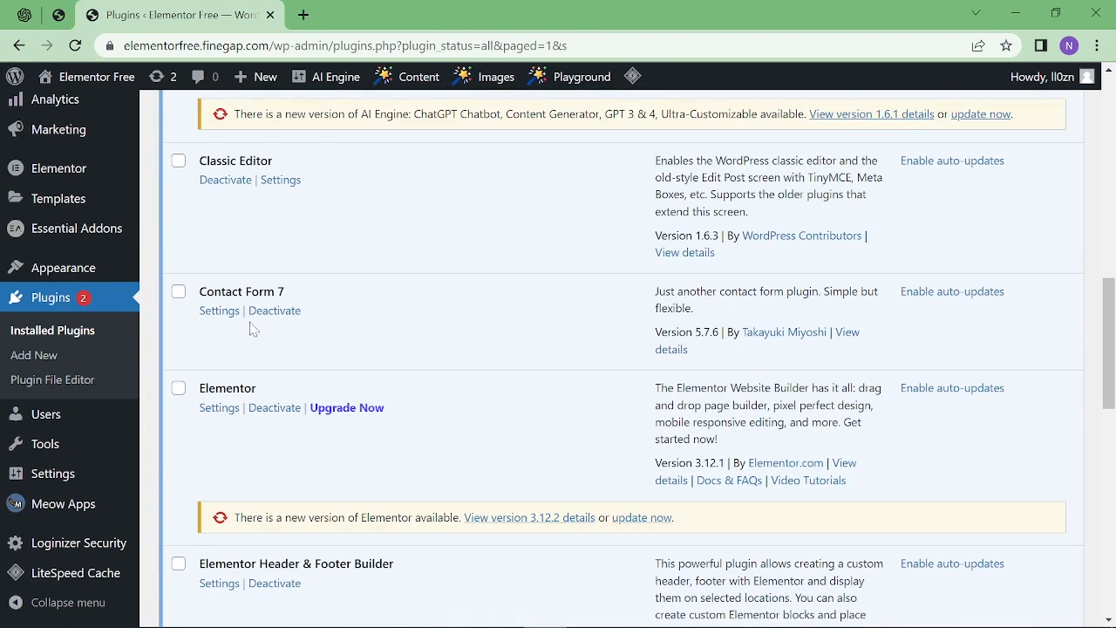
left_click(212, 314)
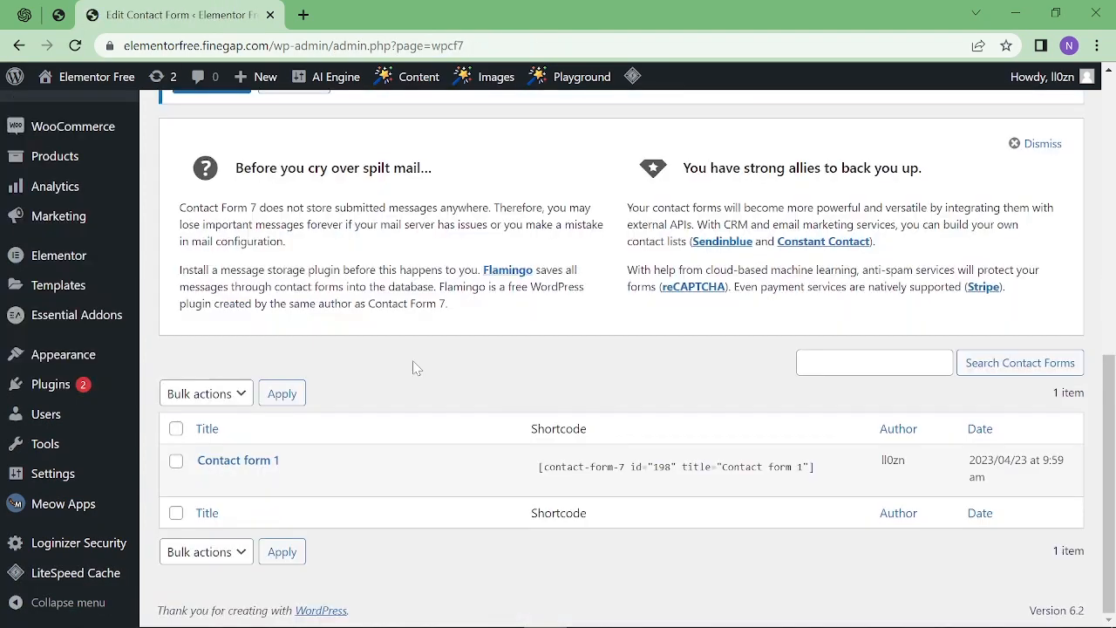
mouse_move(301, 464)
left_click_drag(301, 464, 196, 460)
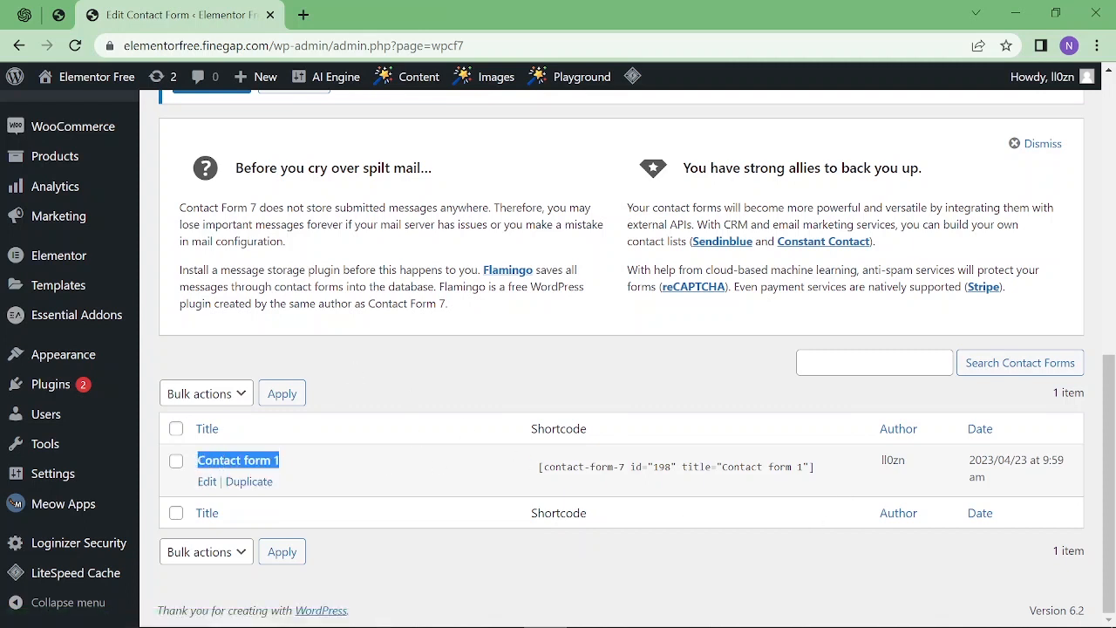
left_click(786, 467)
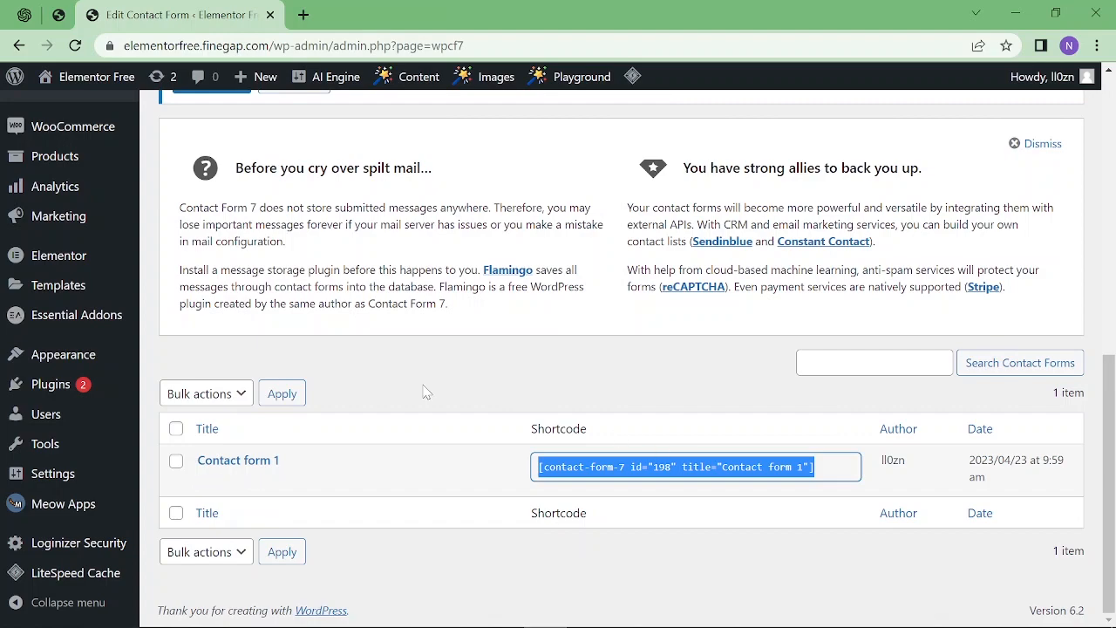
left_click(326, 428)
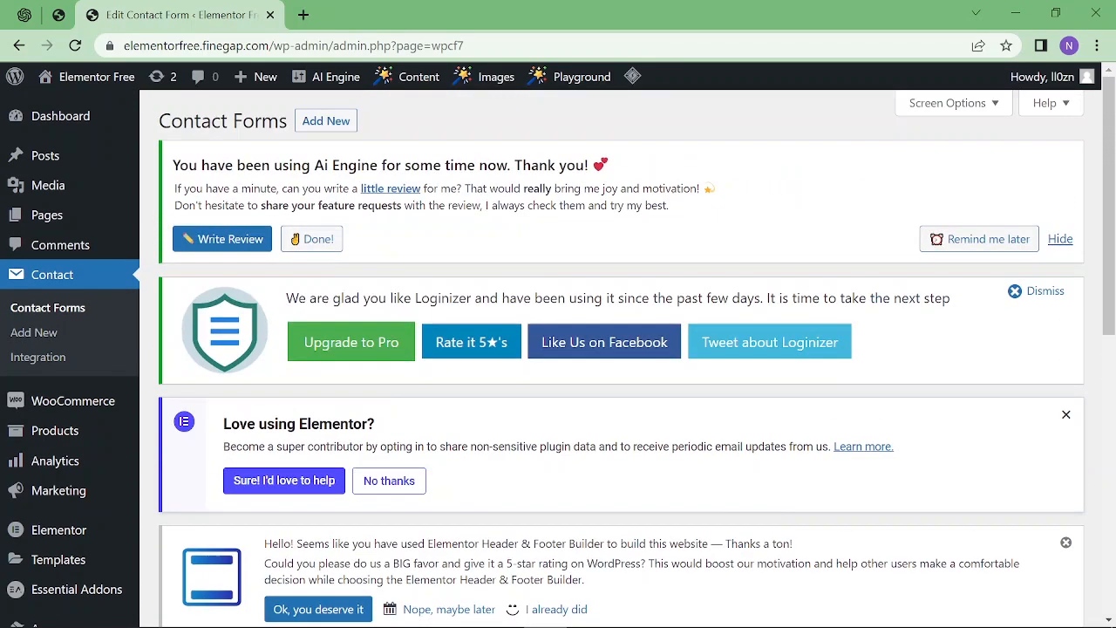
Create a new contact form titled 'Contact us' and insert an empty line after the Your name field.
left_click(331, 129)
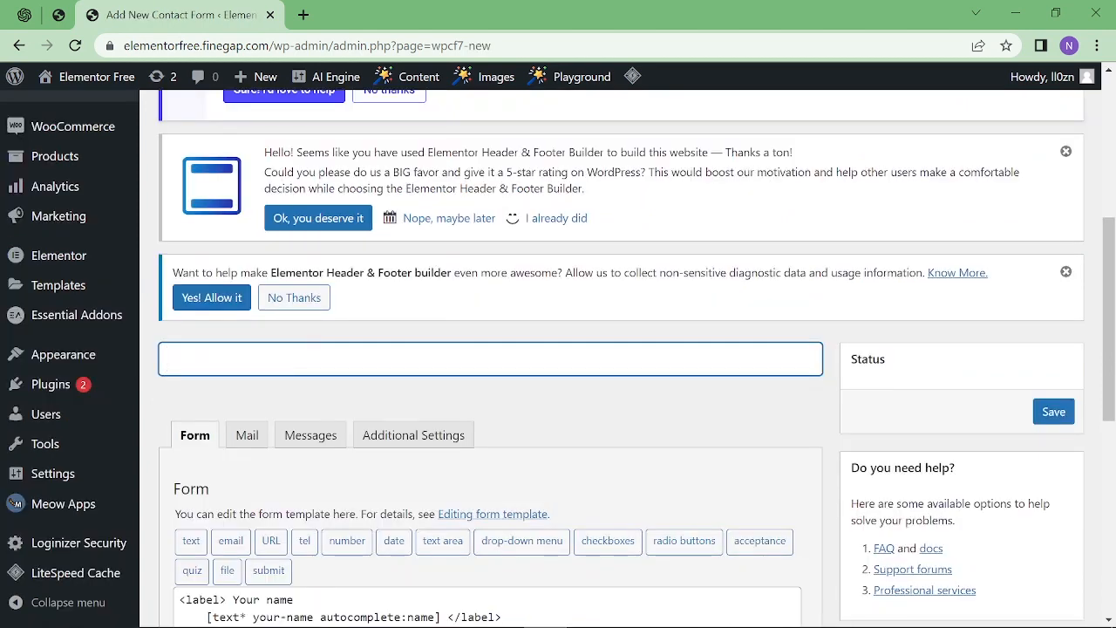
type("Contact us")
scroll(403, 347, "down", 3)
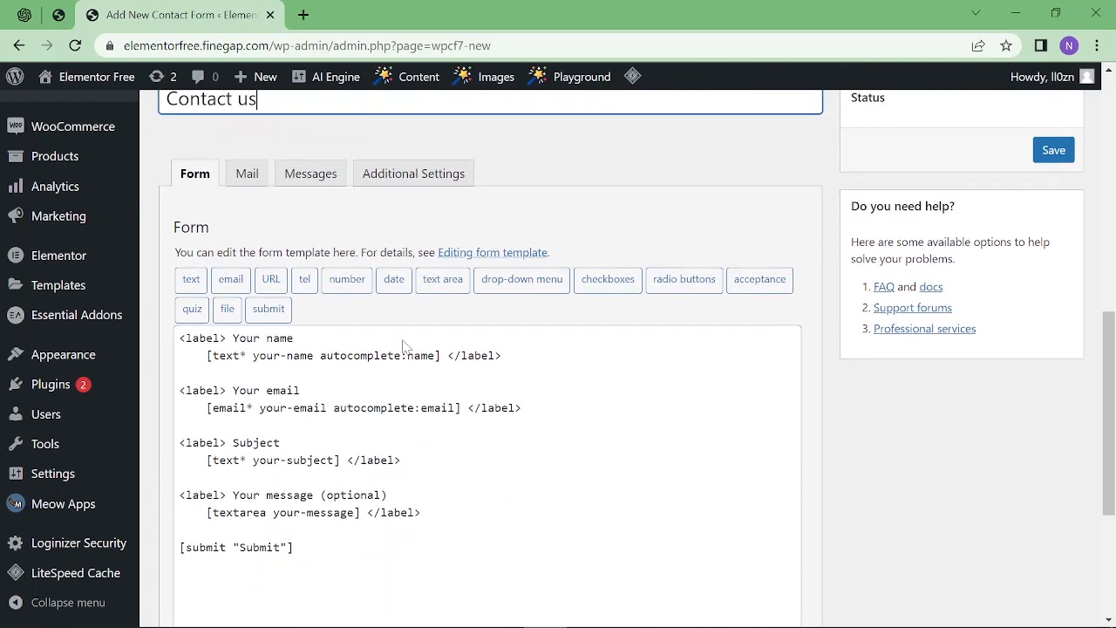
left_click(294, 547)
left_click_drag(294, 548, 180, 548)
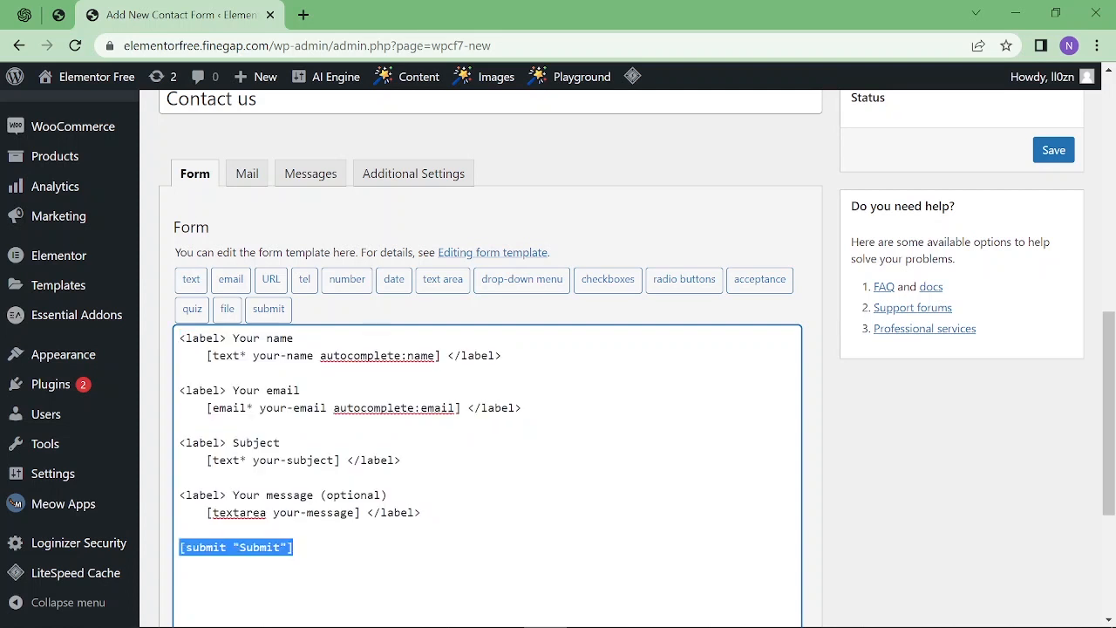
left_click_drag(502, 356, 179, 337)
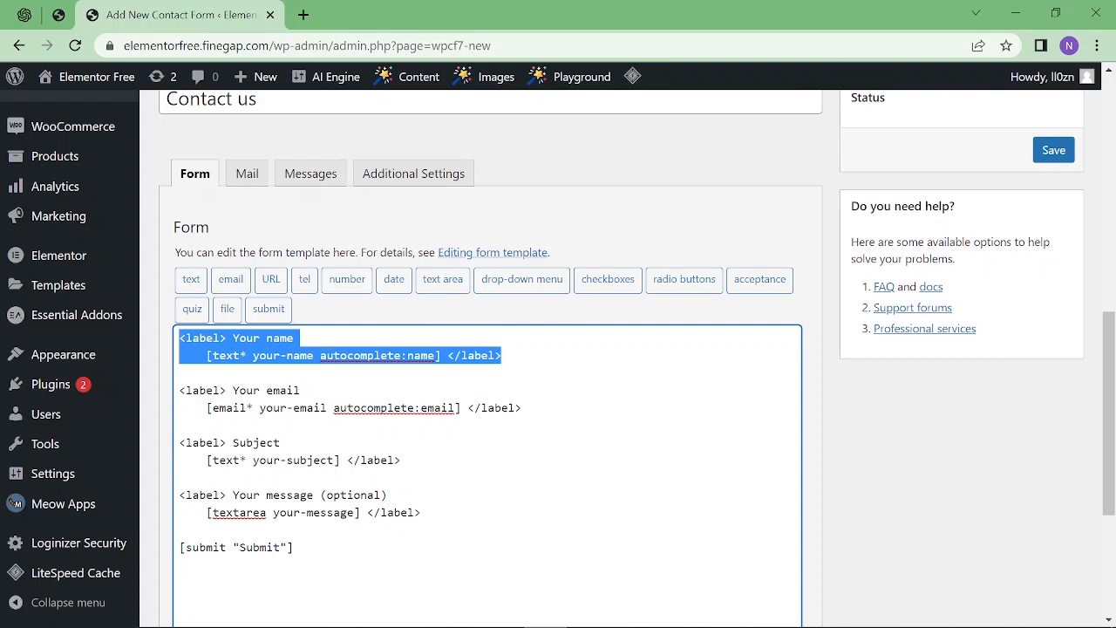
left_click(375, 373)
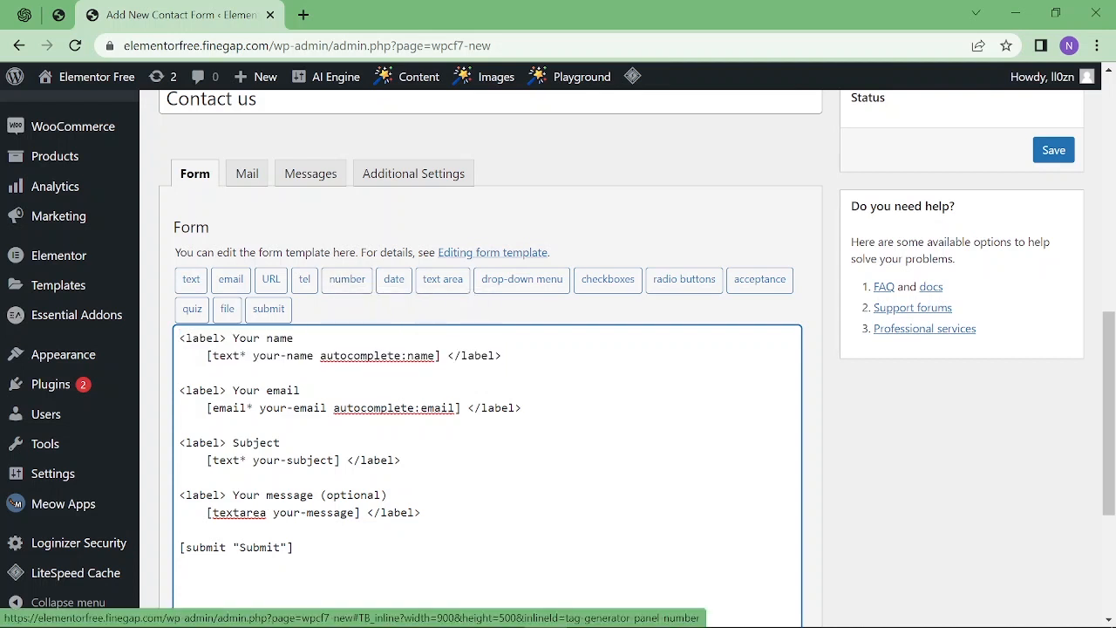
key("Return")
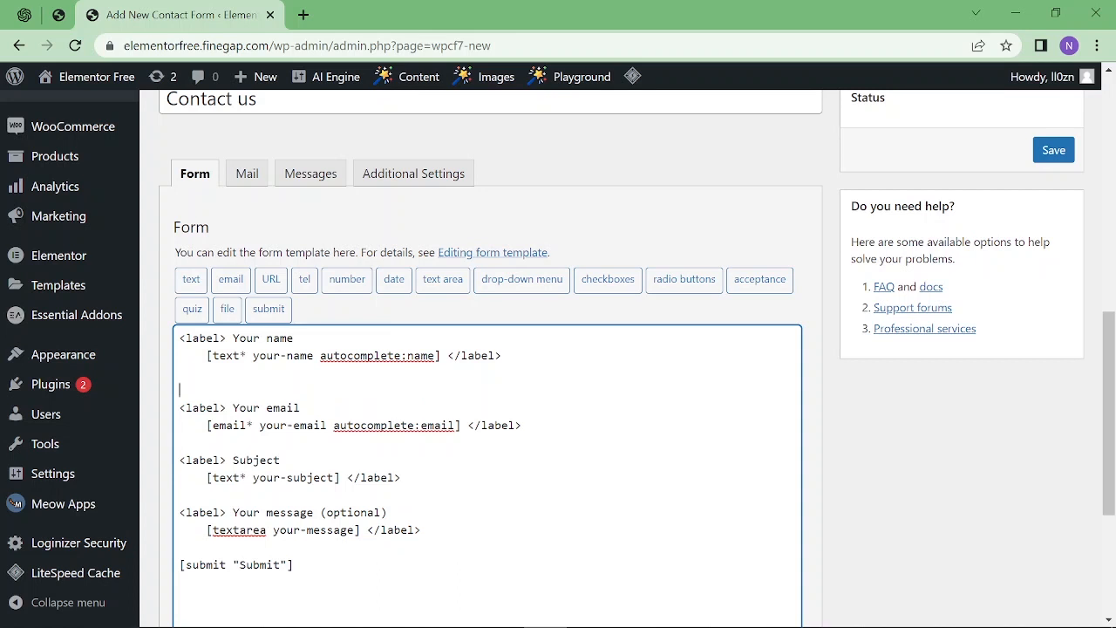
Start a required Spinbox number tag named number-finegap, using its default value as placeholder.
left_click(344, 279)
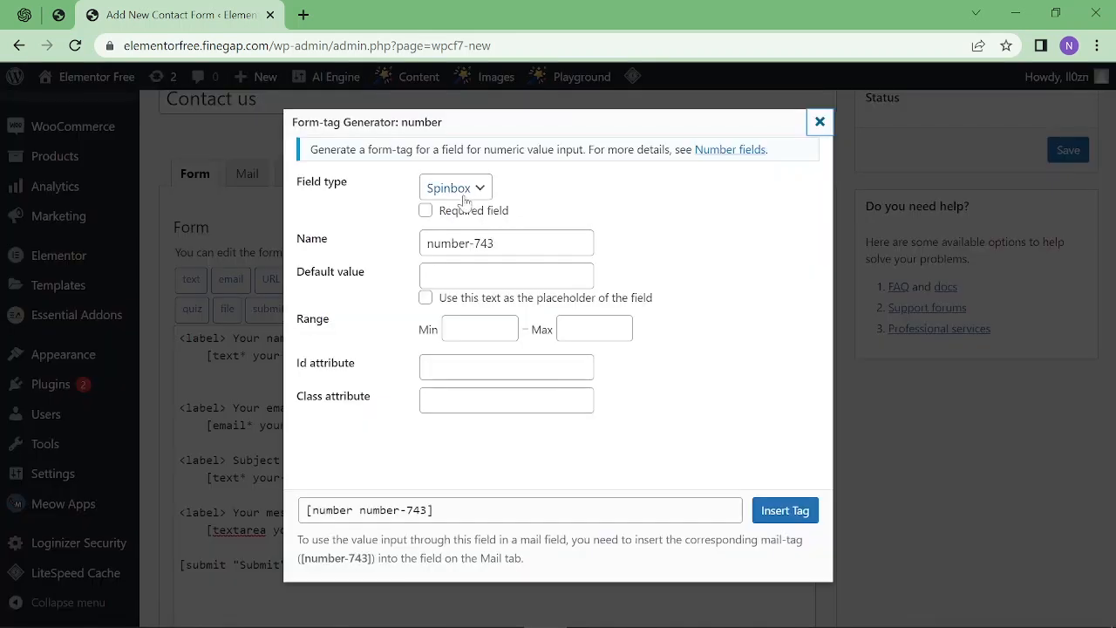
left_click(460, 190)
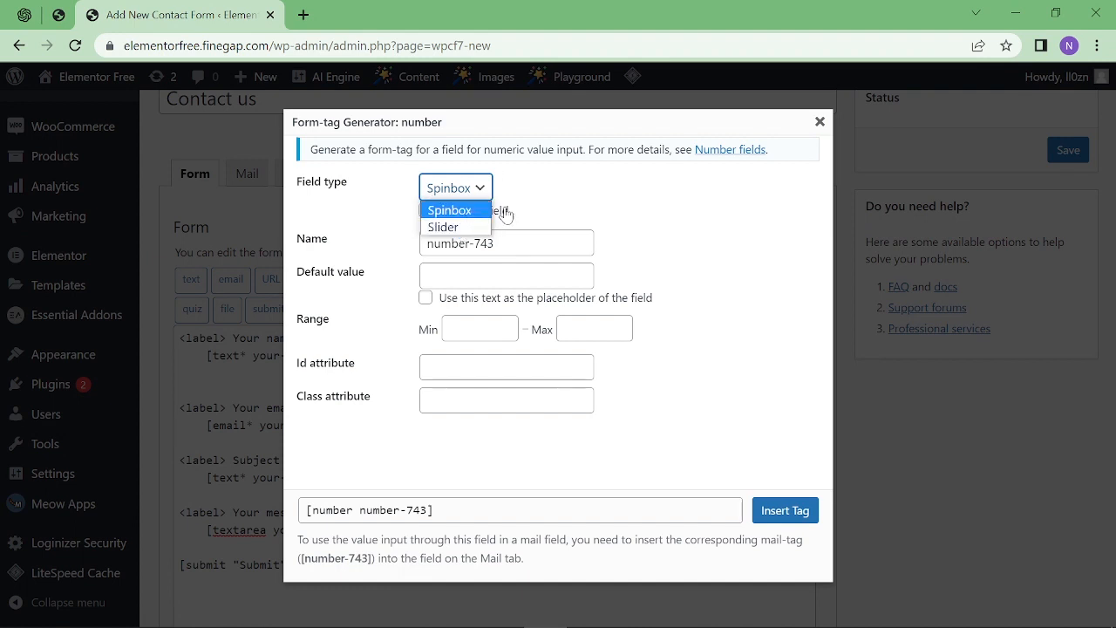
left_click(598, 208)
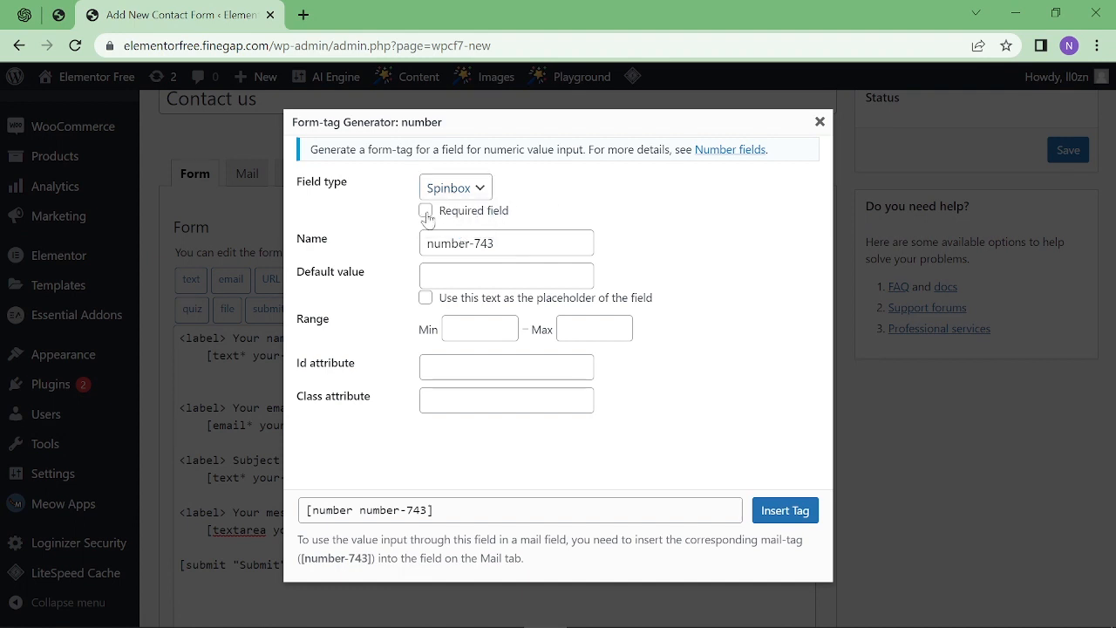
left_click(426, 212)
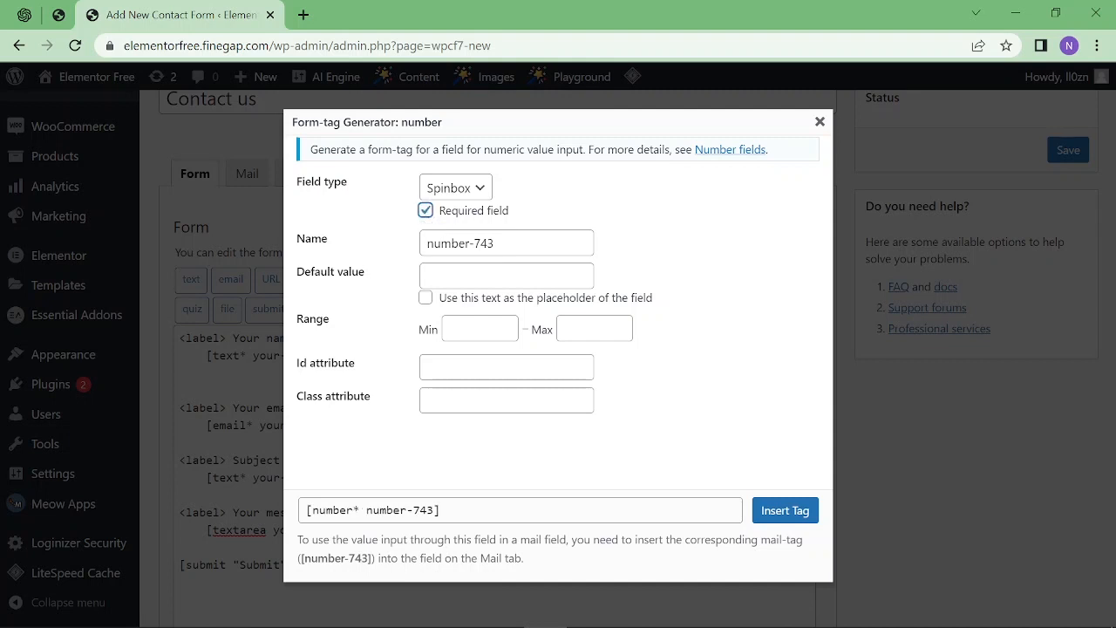
key("Tab")
type("number-finegap")
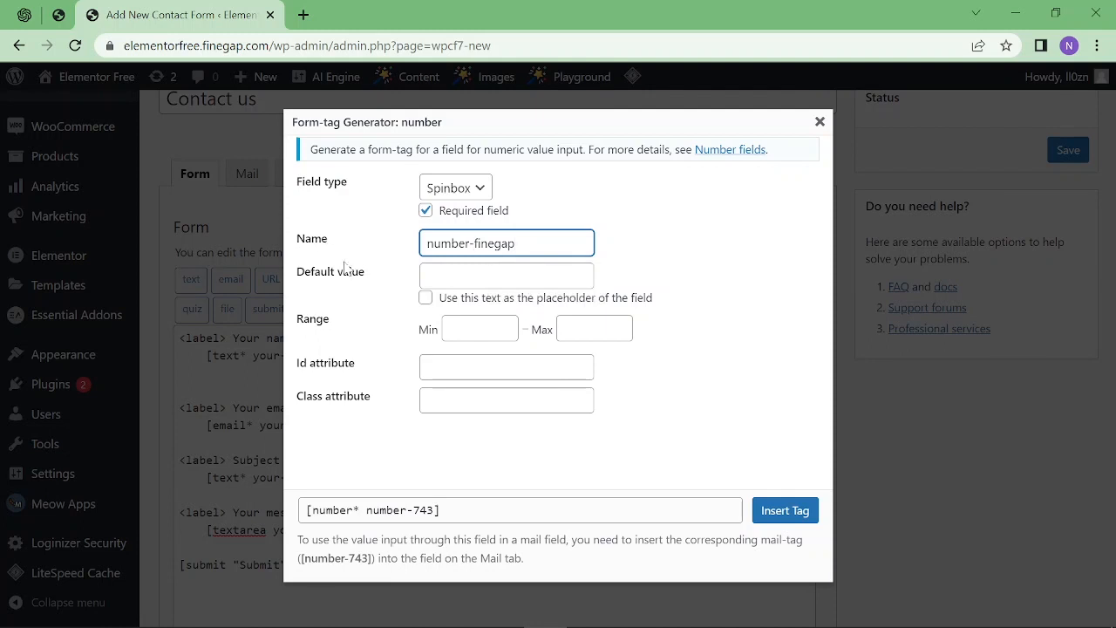
left_click(506, 275)
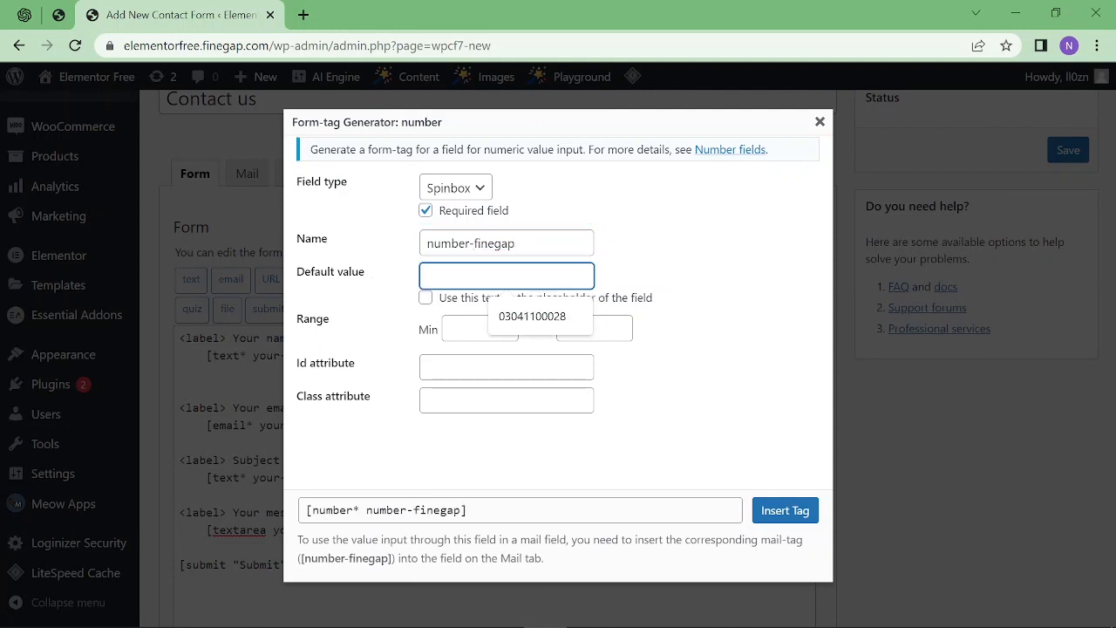
left_click(532, 315)
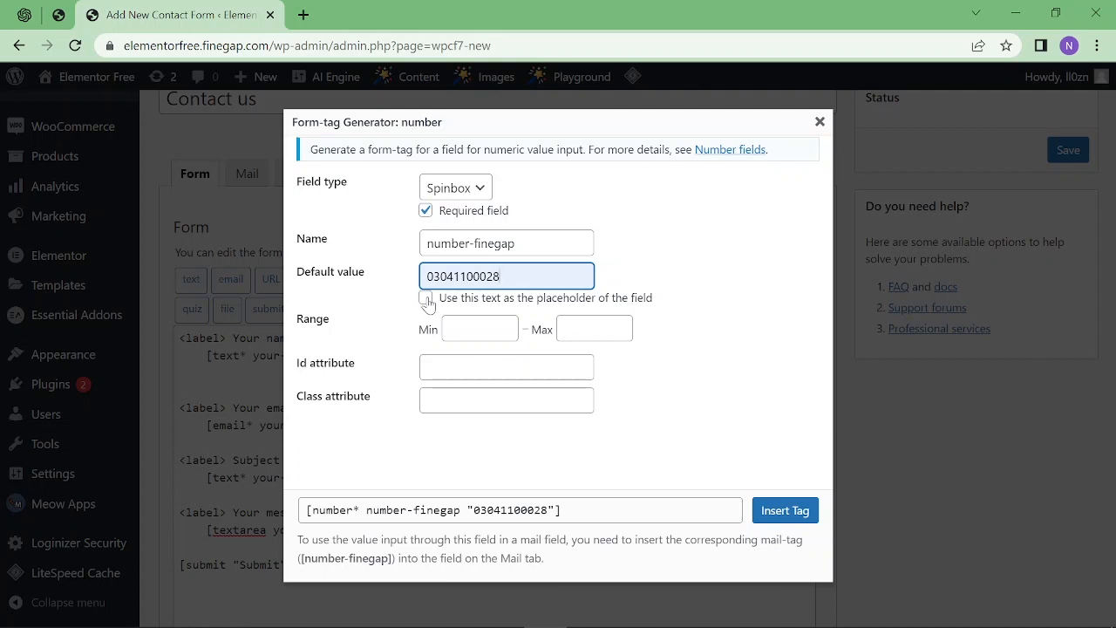
left_click(426, 299)
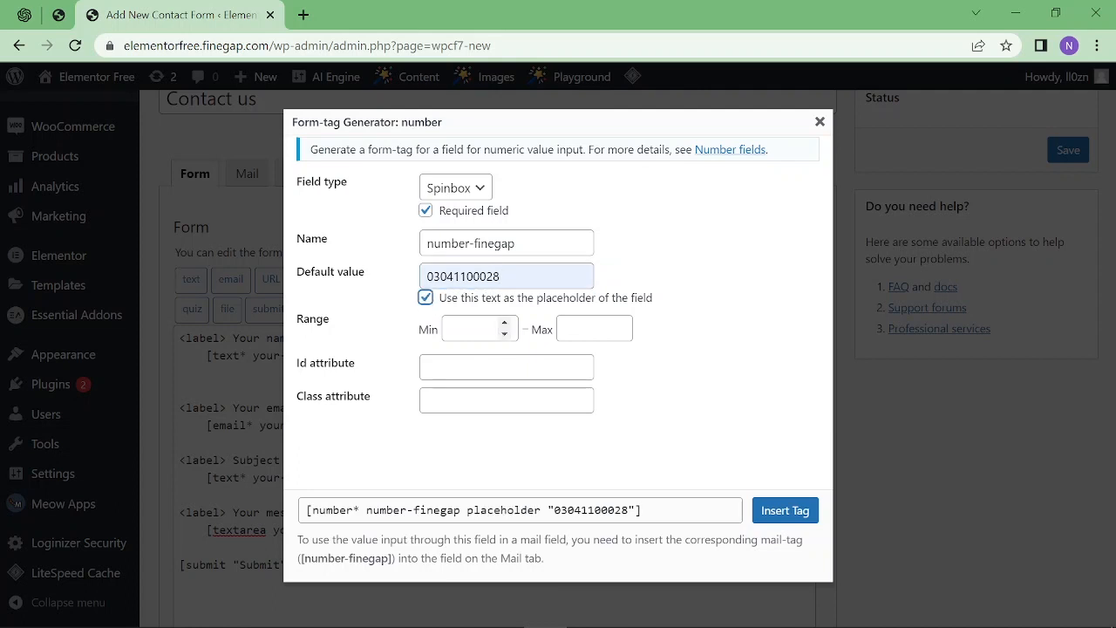
Give the number tag range 0 to 100 and id finegapformnumber, and insert it.
left_click(471, 329)
type("0")
left_click(582, 329)
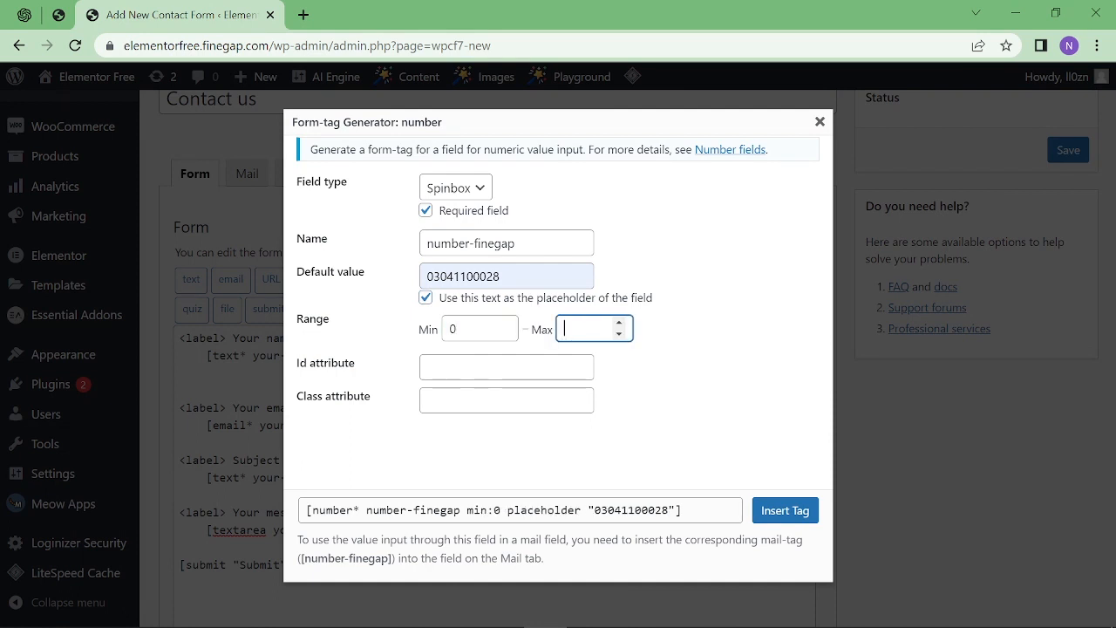
type("100")
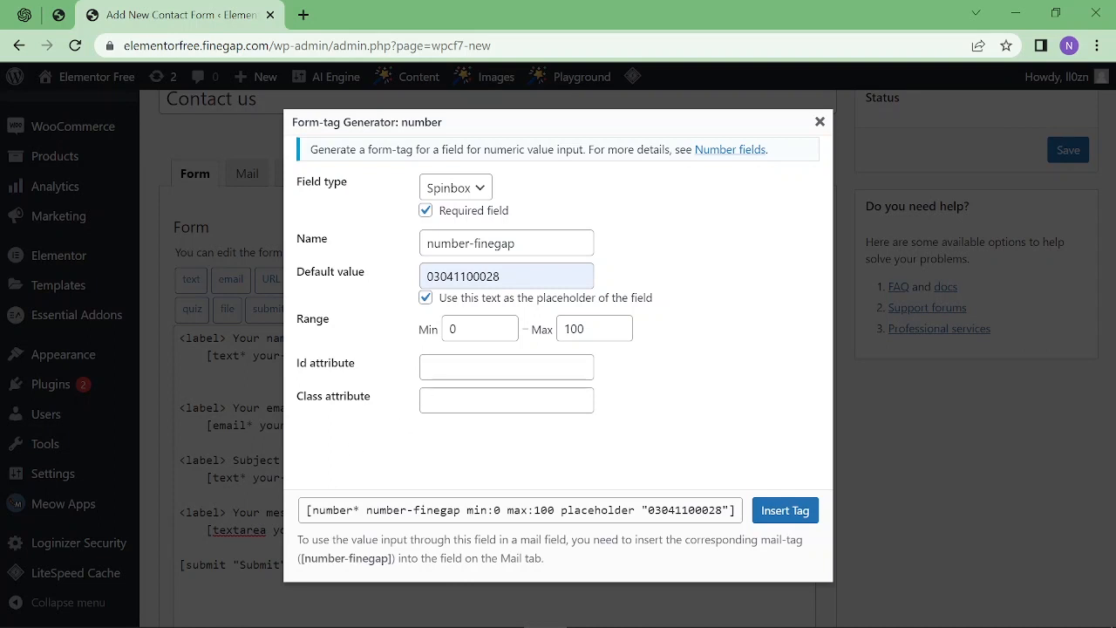
left_click(506, 367)
type("fin")
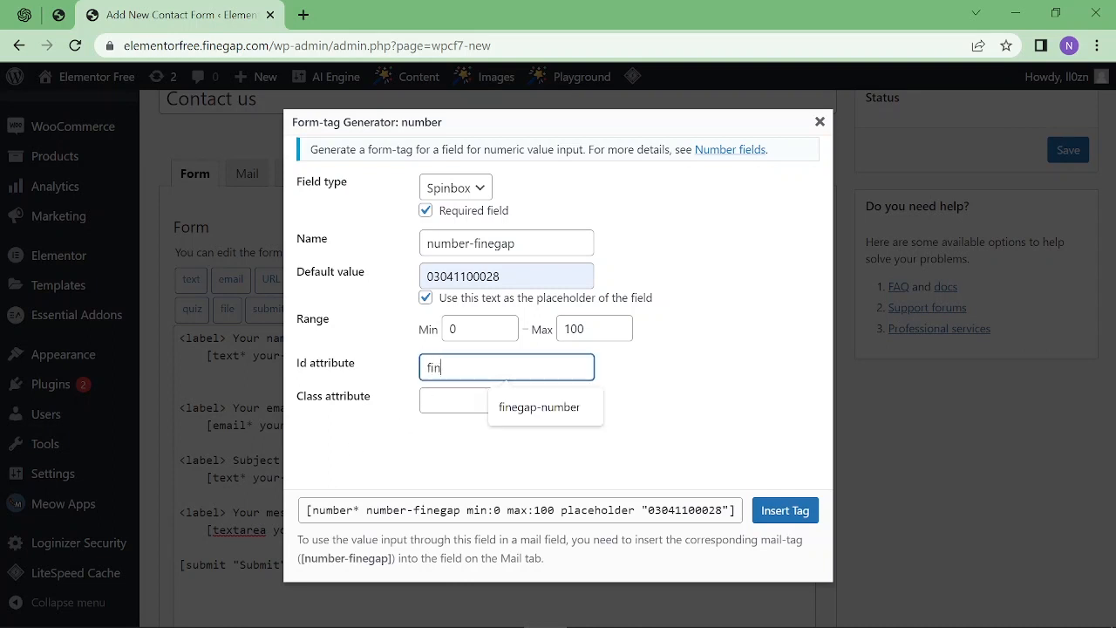
type("egapformnumber")
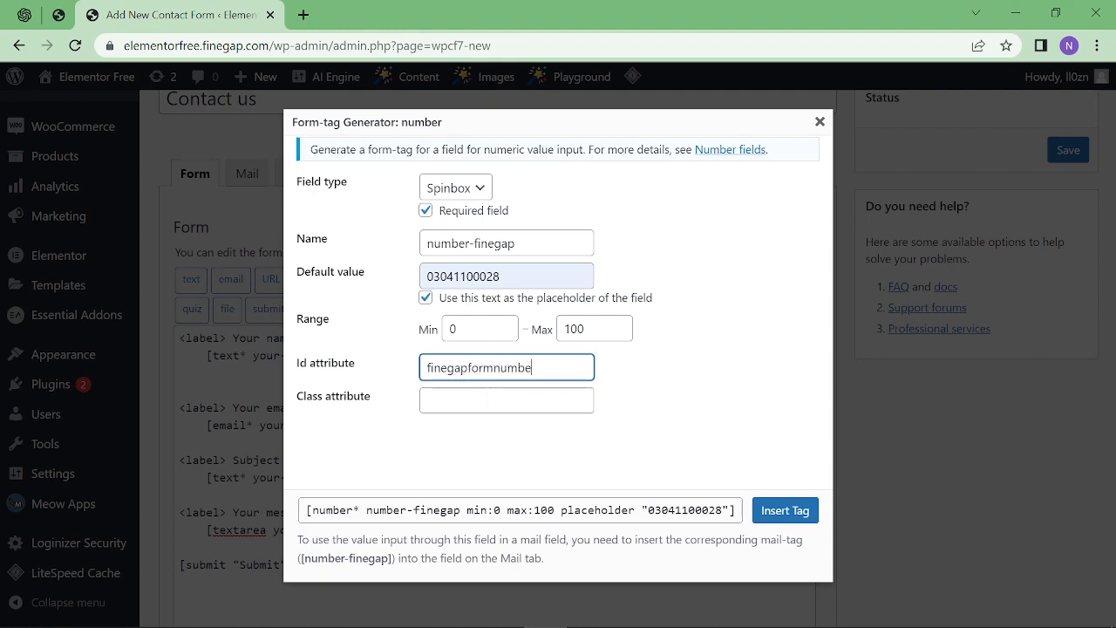
left_click(775, 512)
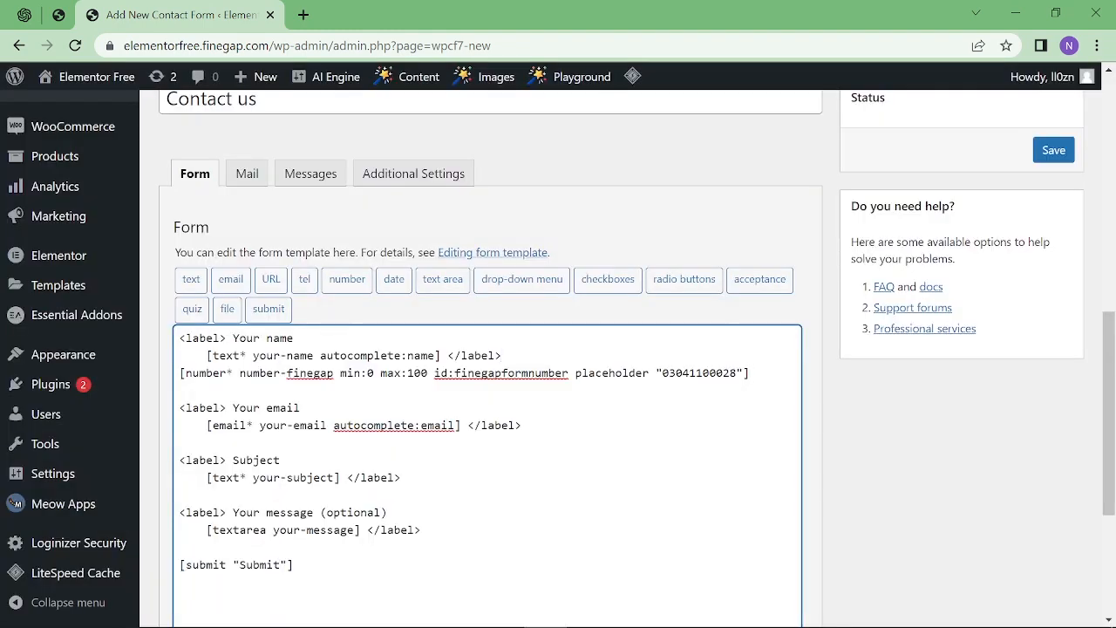
Copy the Your name opening and closing label tags around the number field tag.
key("Return")
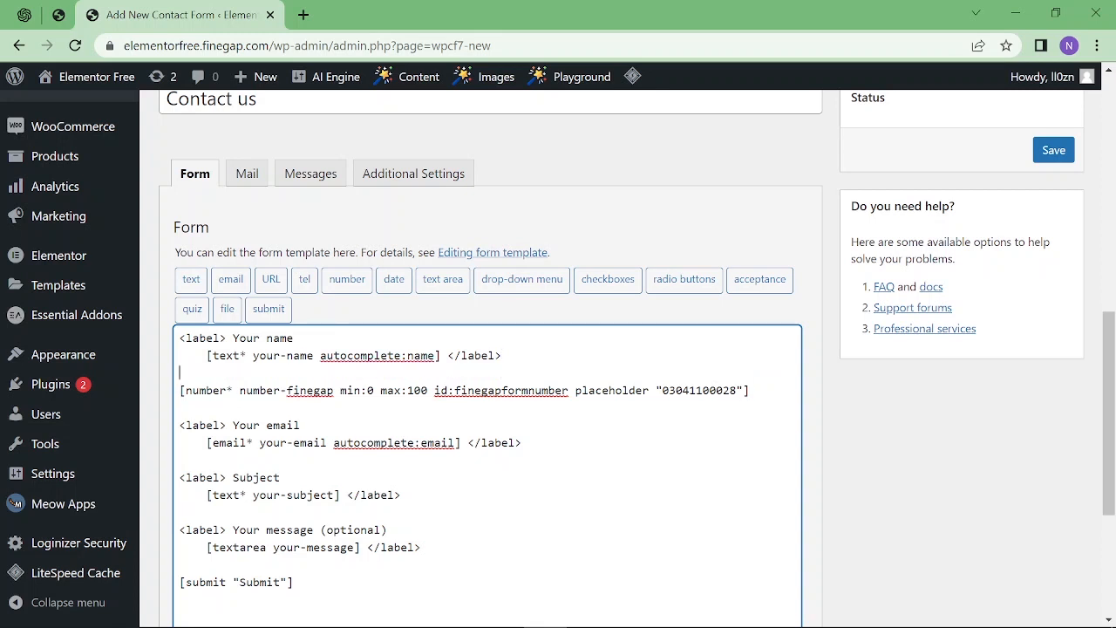
left_click_drag(294, 338, 170, 337)
key("ctrl+c")
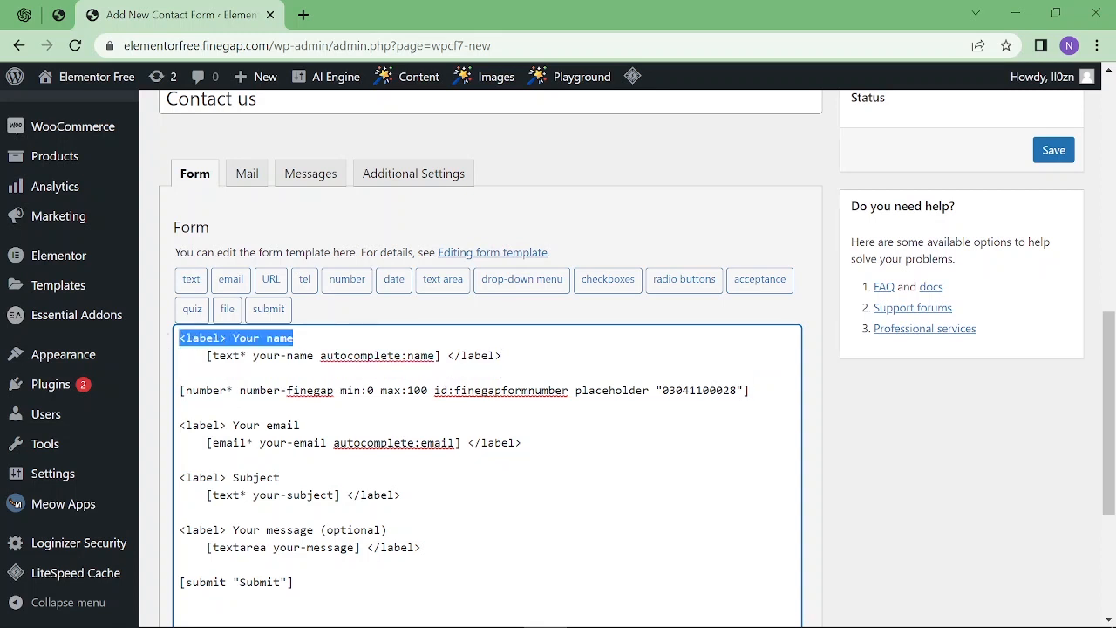
left_click(180, 373)
key("Return")
key("ctrl+v")
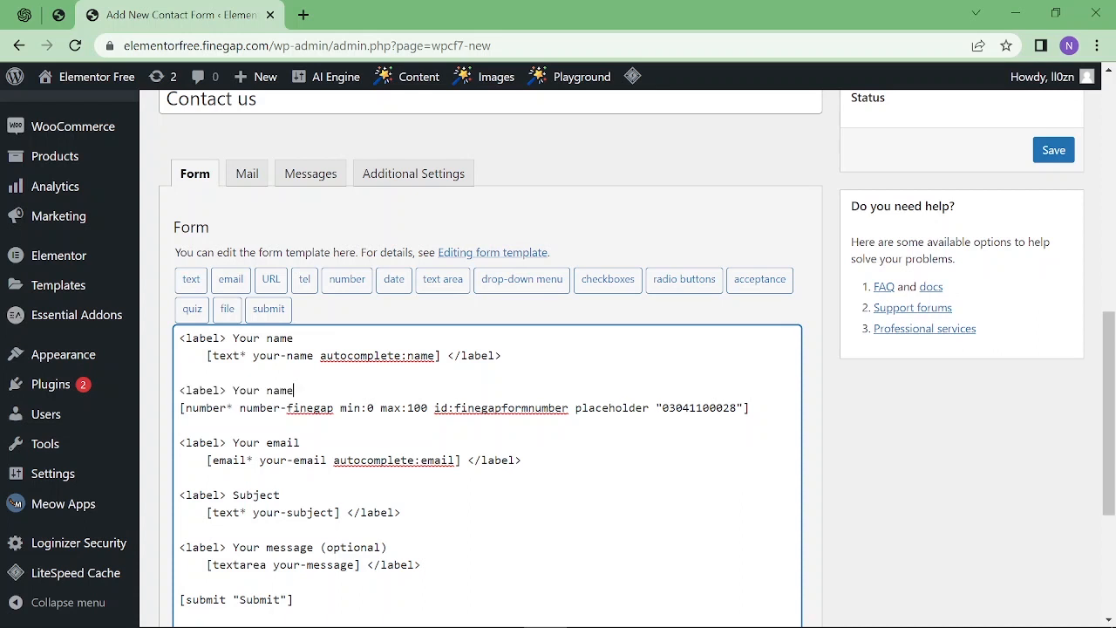
left_click_drag(501, 355, 441, 356)
key("ctrl+c")
left_click(803, 410)
key("ctrl+v")
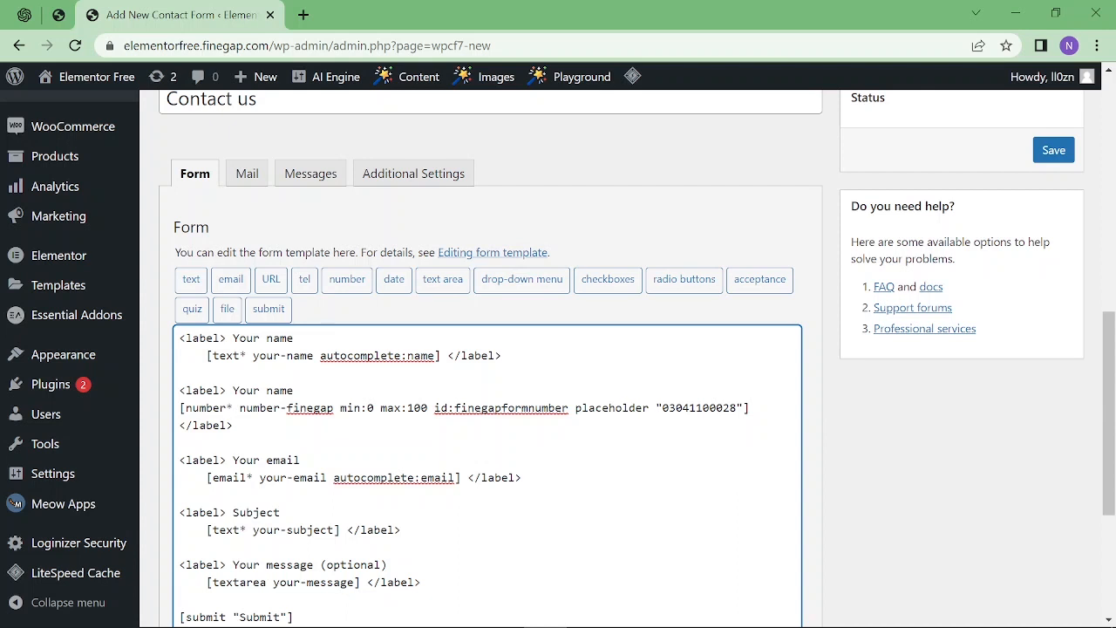
Change the copied label text to 'Number' and check the tag's id, name and required mark.
left_click_drag(294, 391, 233, 390)
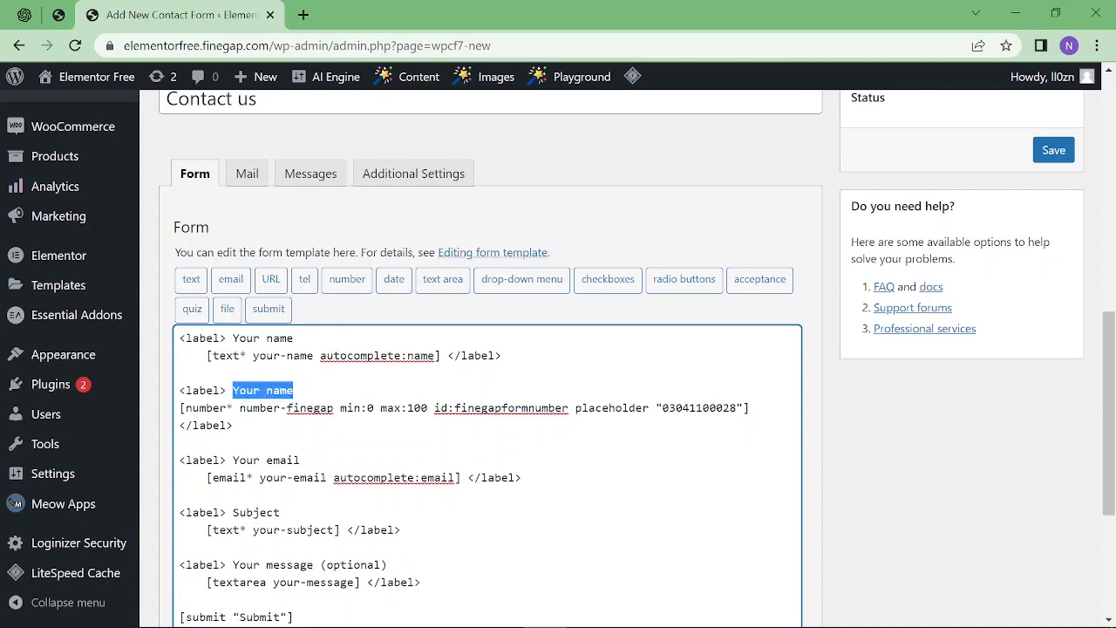
type("Number")
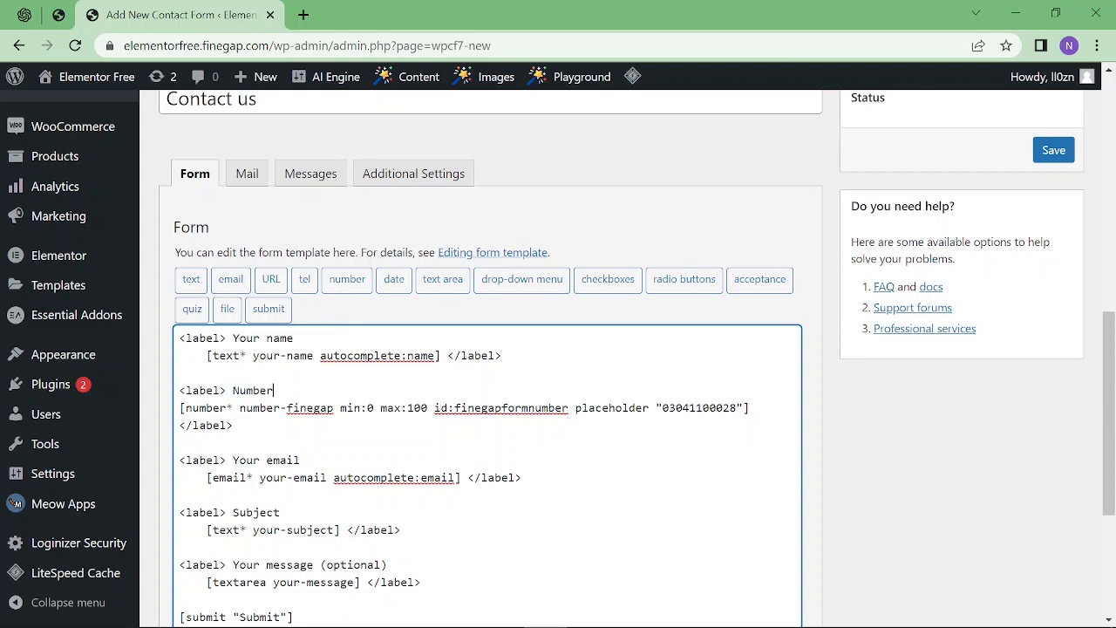
left_click_drag(434, 408, 581, 408)
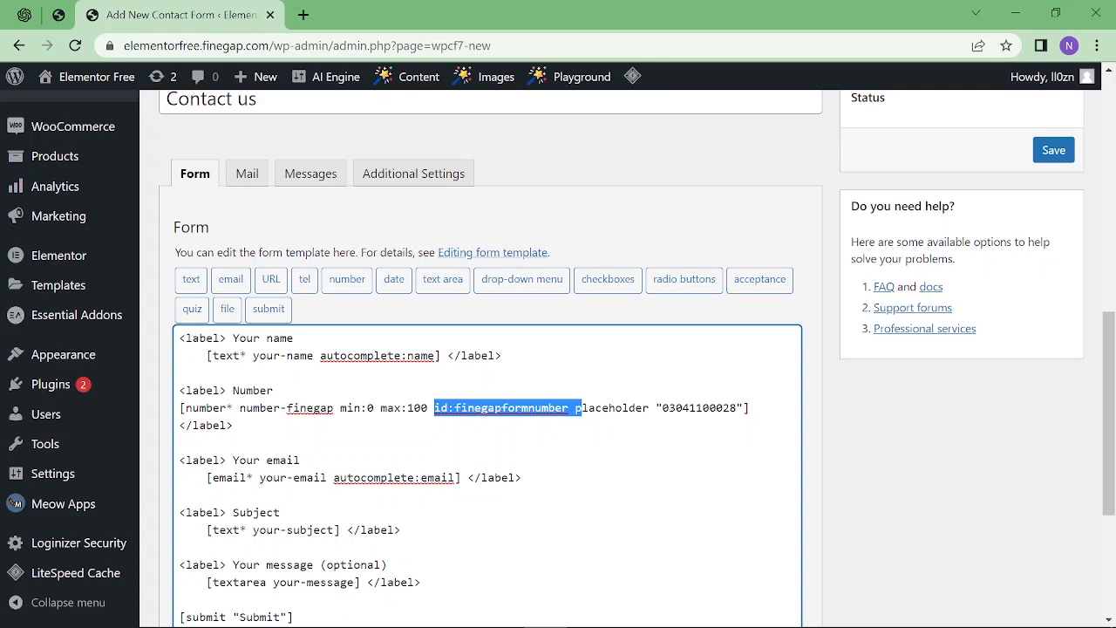
left_click_drag(240, 408, 334, 408)
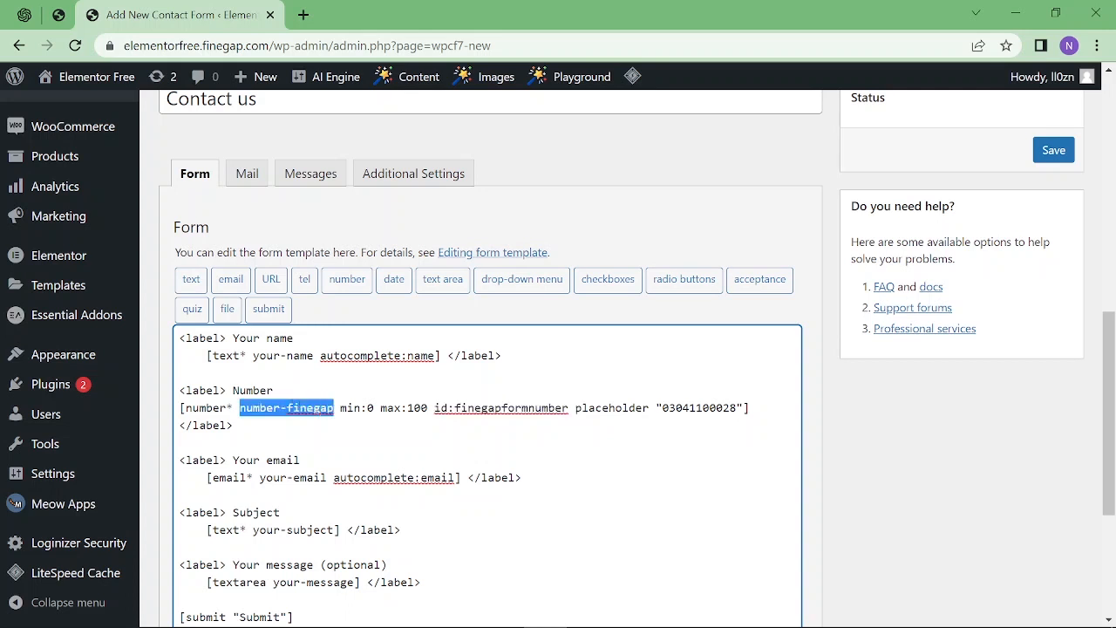
left_click_drag(225, 408, 234, 408)
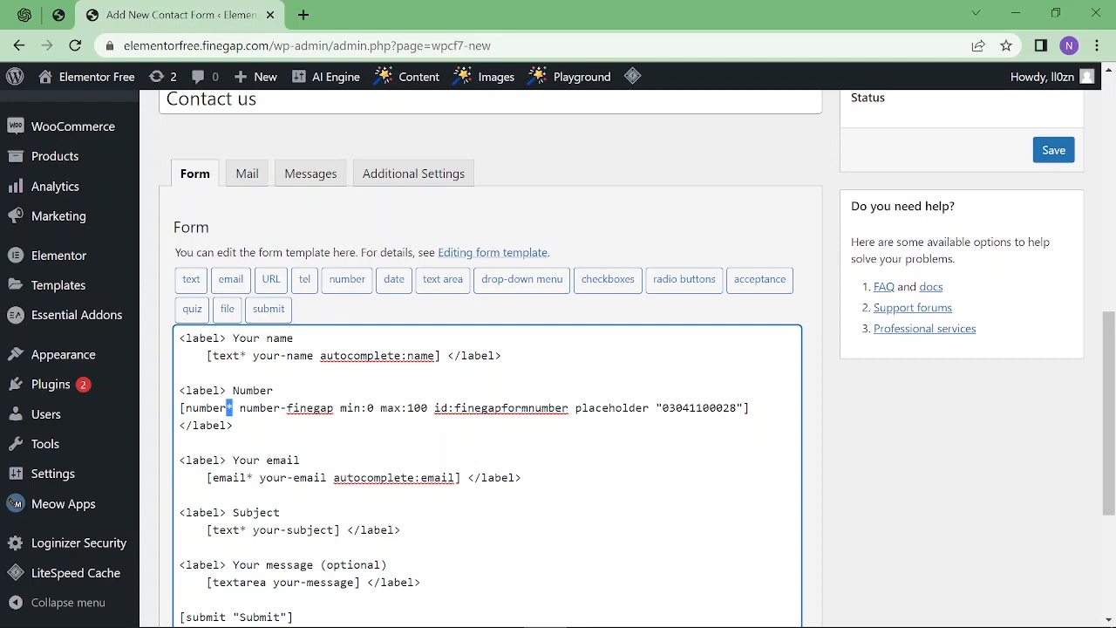
Save the form, select its shortcode [contact-form-7 id="201" title="Contact us"], and open a new page tab.
left_click(1066, 151)
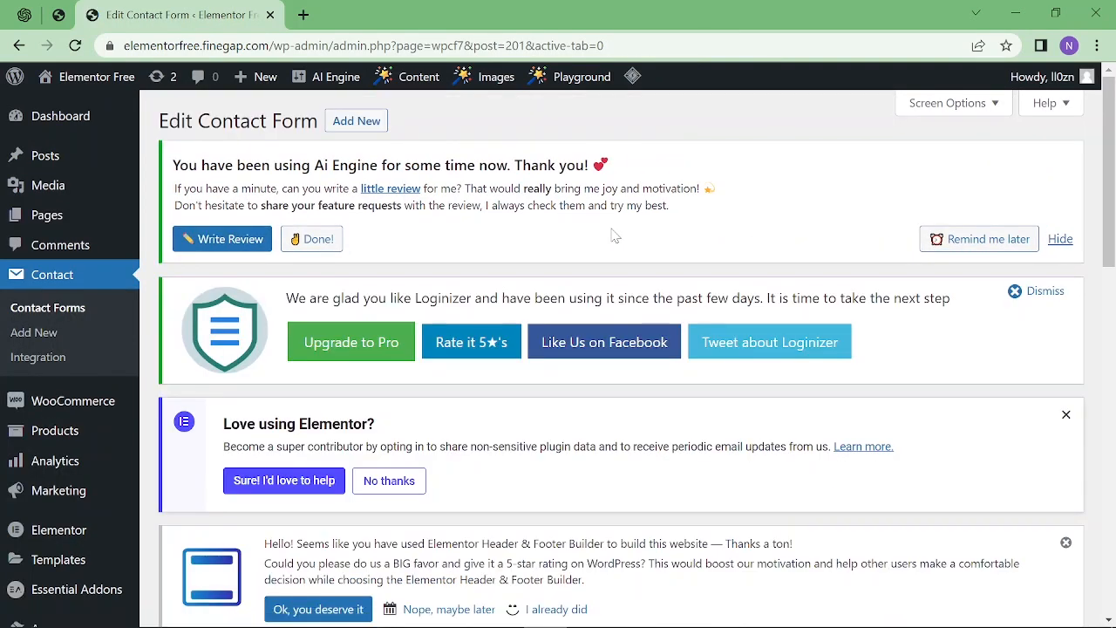
scroll(614, 235, "down", 6)
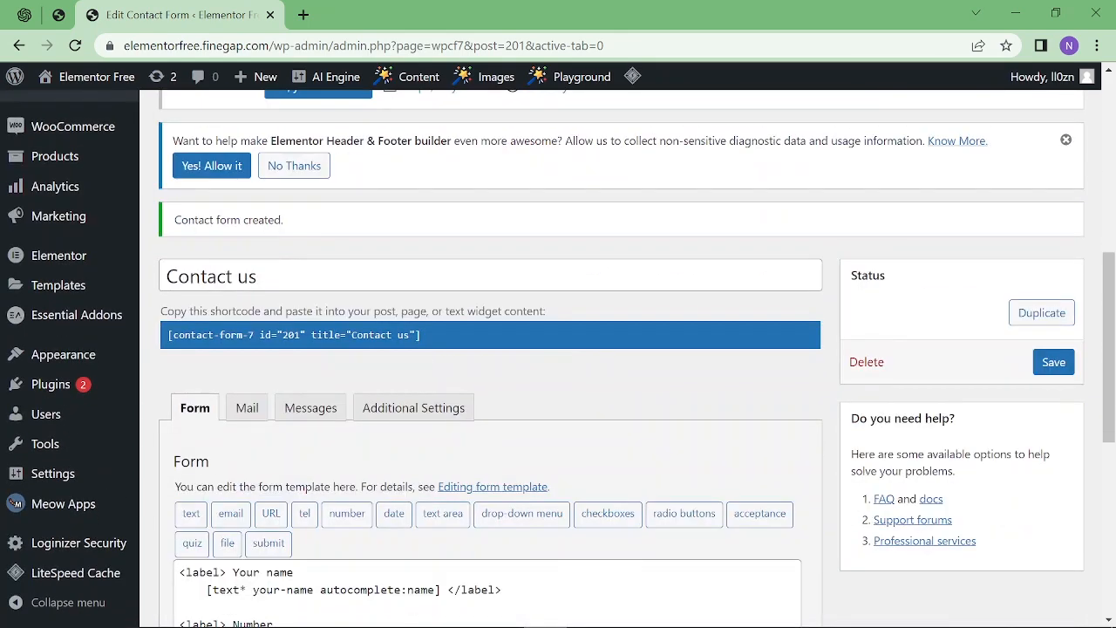
left_click(207, 332)
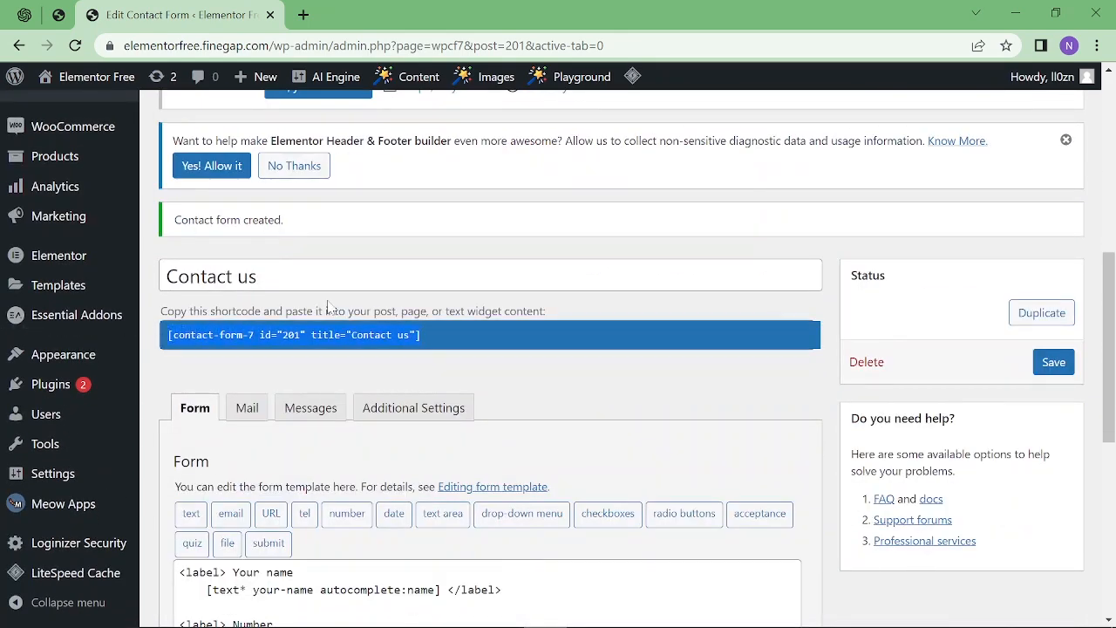
scroll(327, 305, "up", 3)
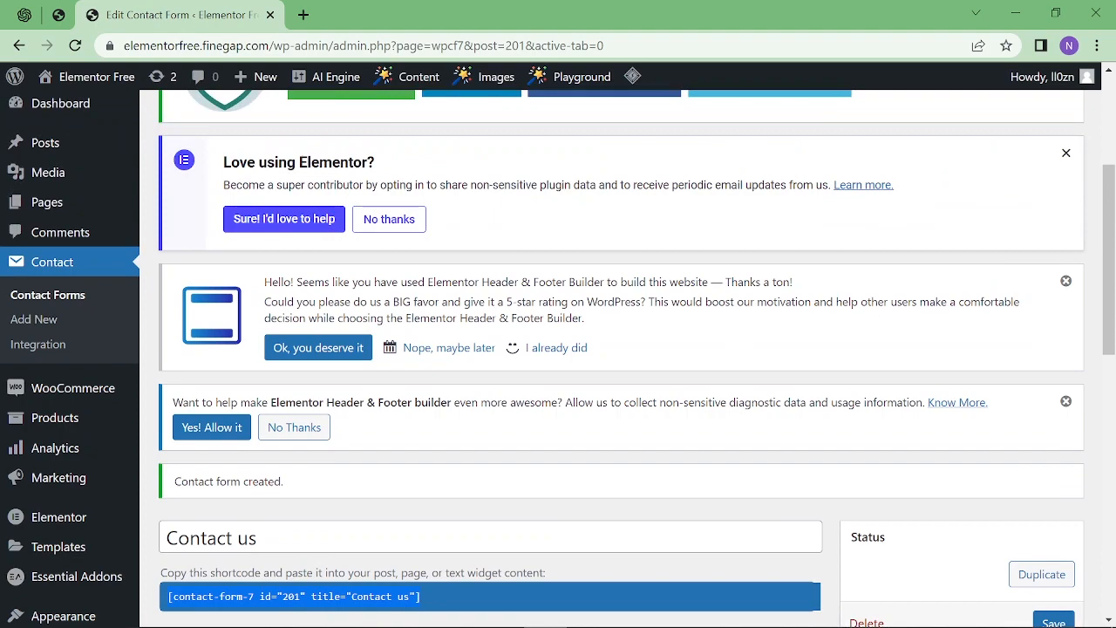
middle_click(178, 228)
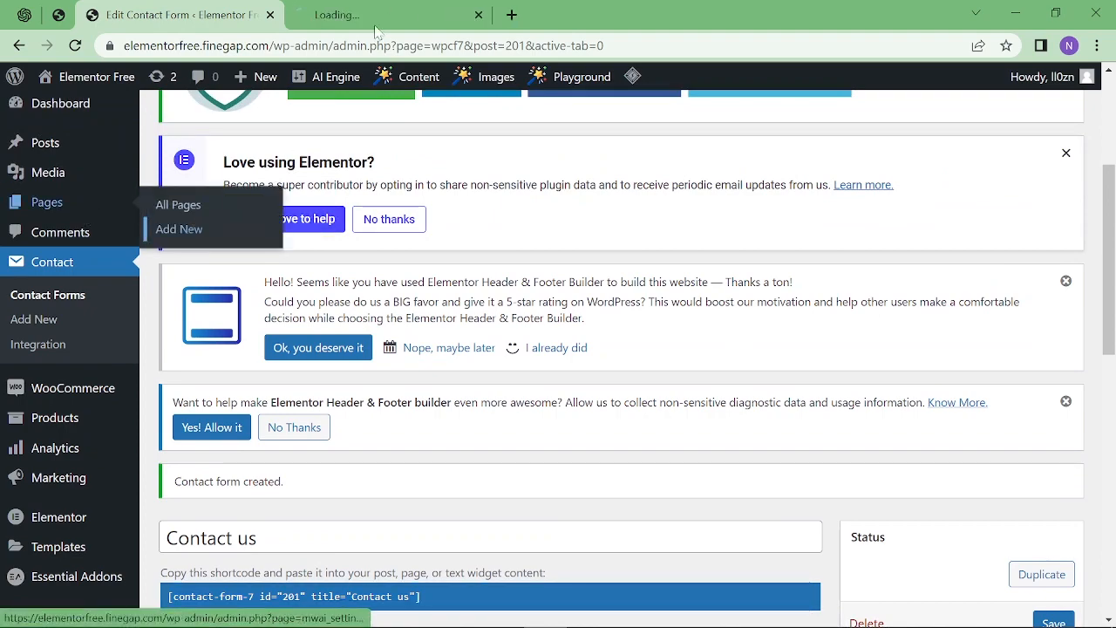
Title the new page 'Contact us' and publish it.
left_click(374, 19)
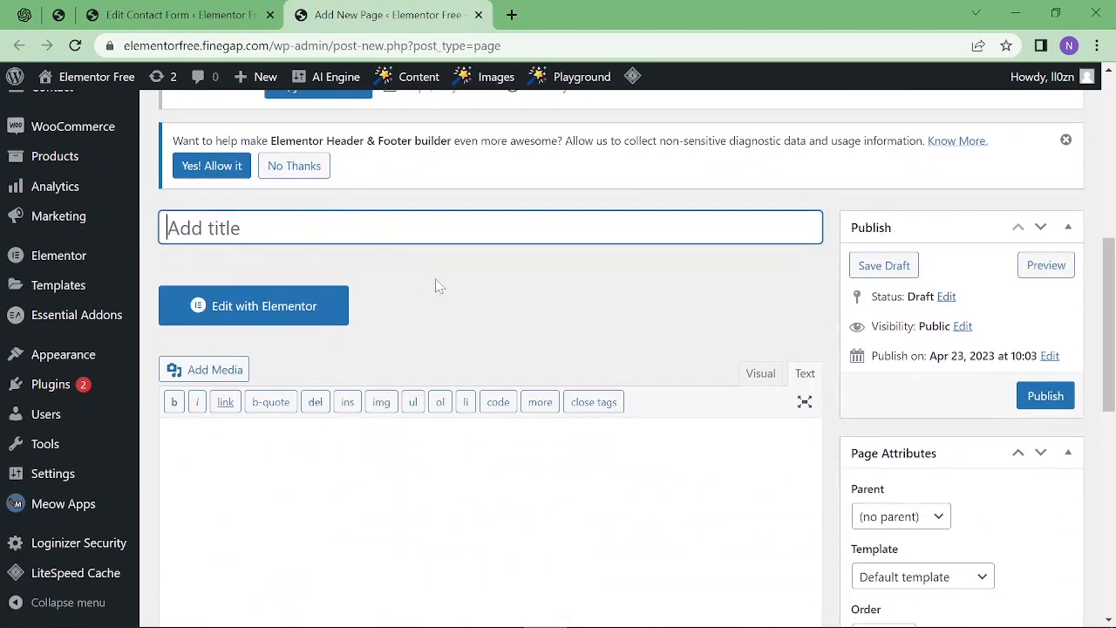
type("Contact us")
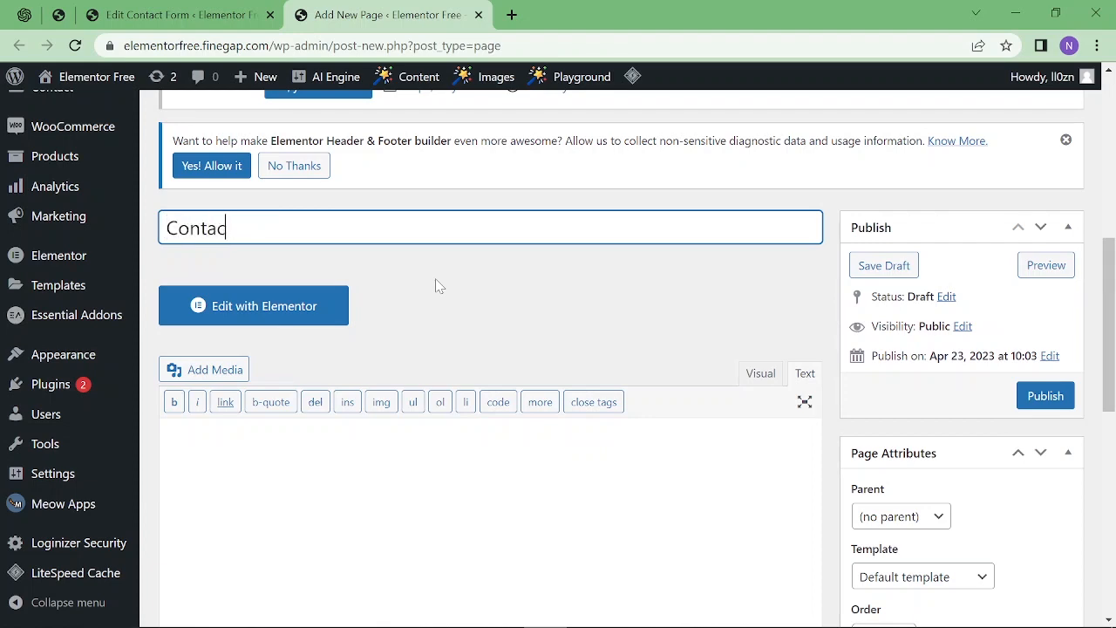
left_click(1043, 396)
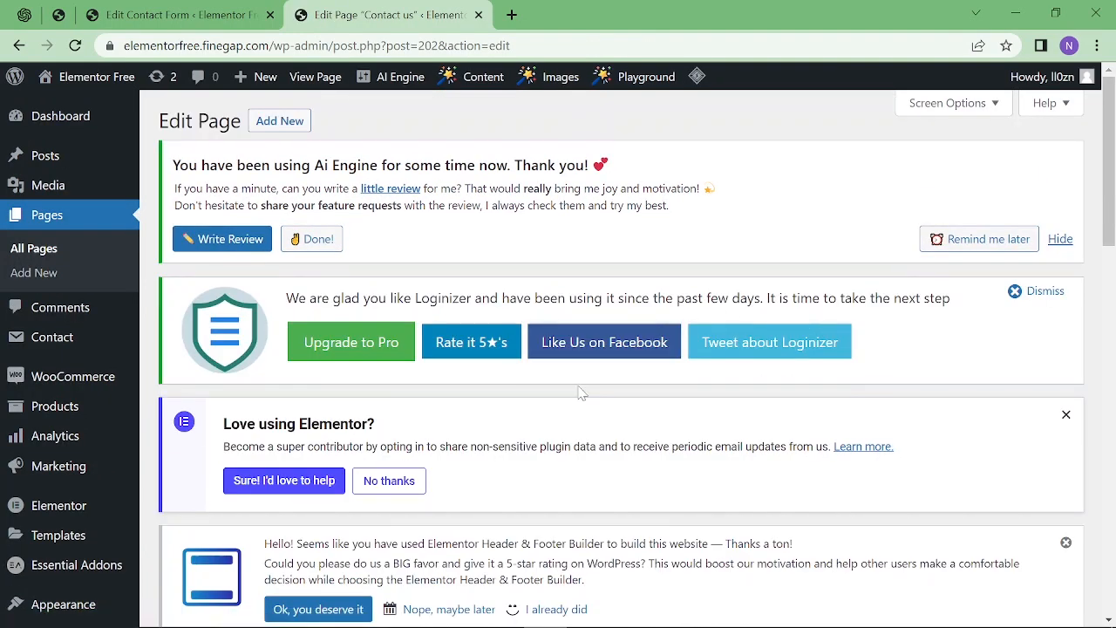
Paste the form shortcode into the page body, update the page, and open it live in a new tab.
scroll(567, 401, "down", 3)
scroll(470, 432, "down", 2)
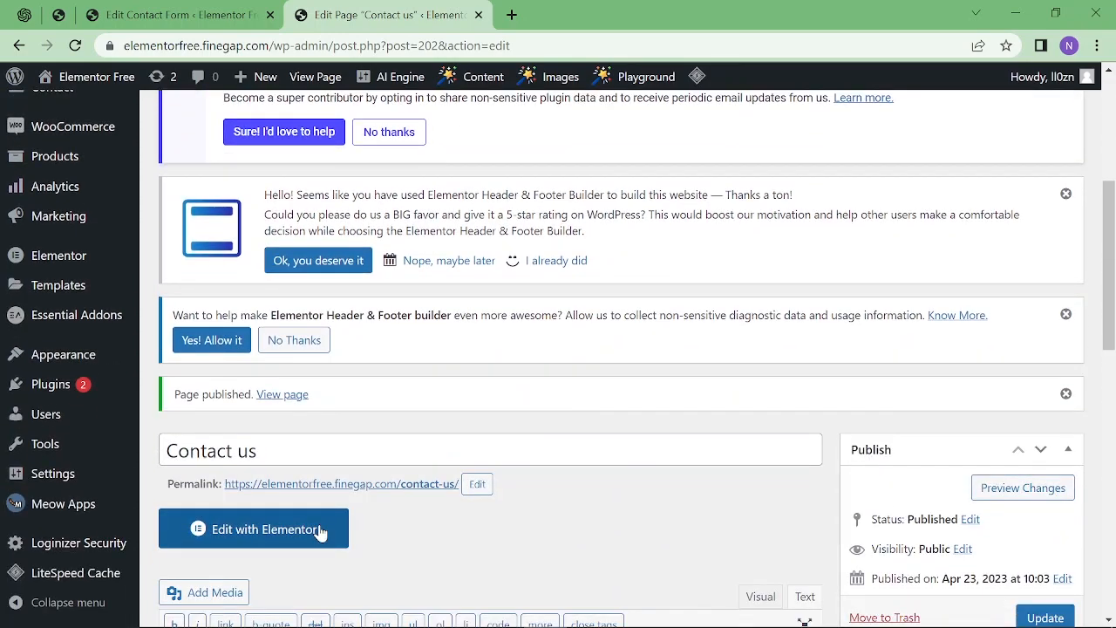
scroll(441, 484, "down", 1)
scroll(599, 463, "down", 2)
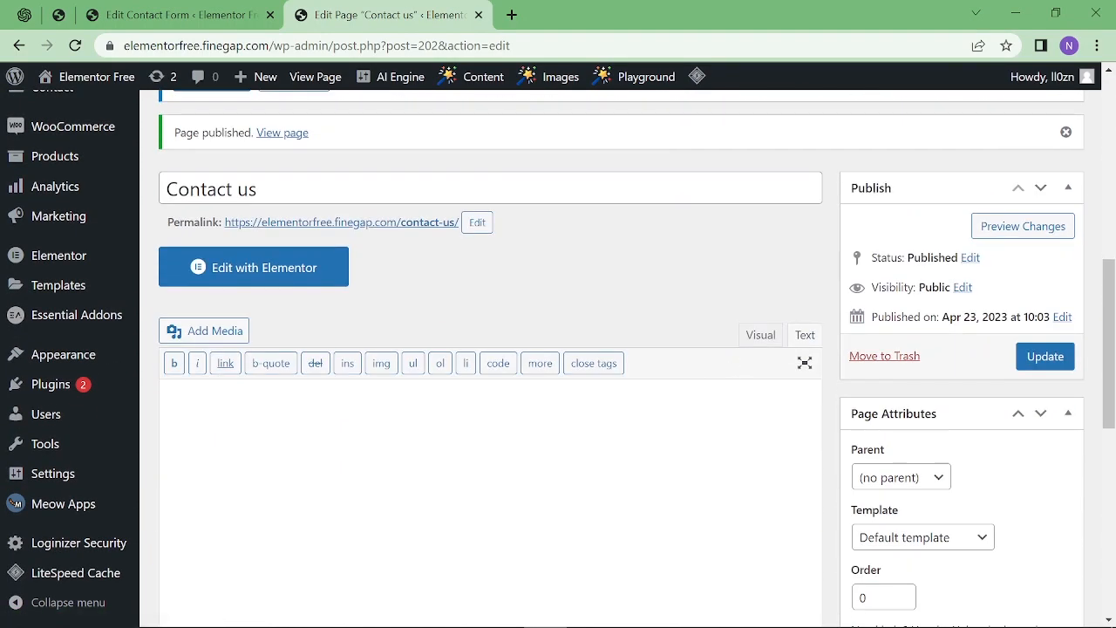
key("ctrl+v")
scroll(881, 377, "down", 1)
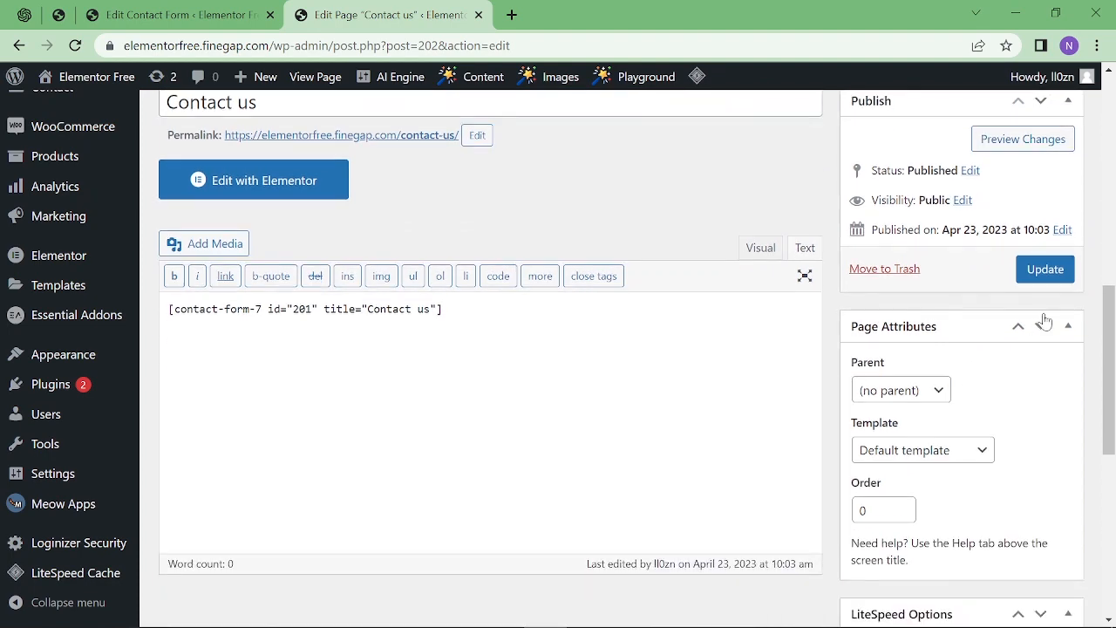
left_click(1056, 271)
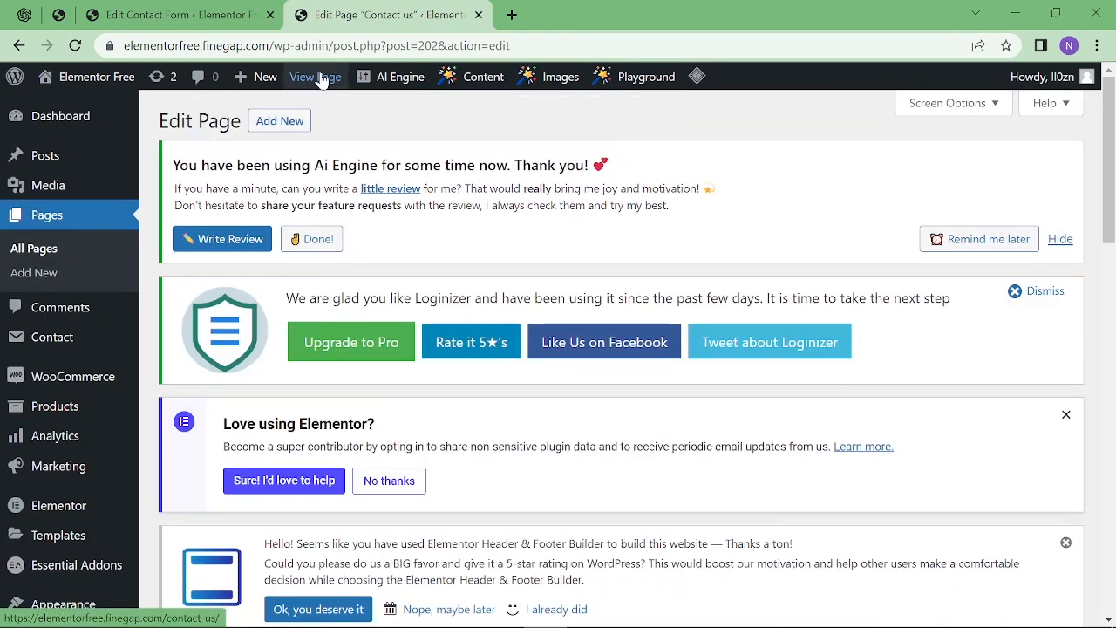
middle_click(321, 78)
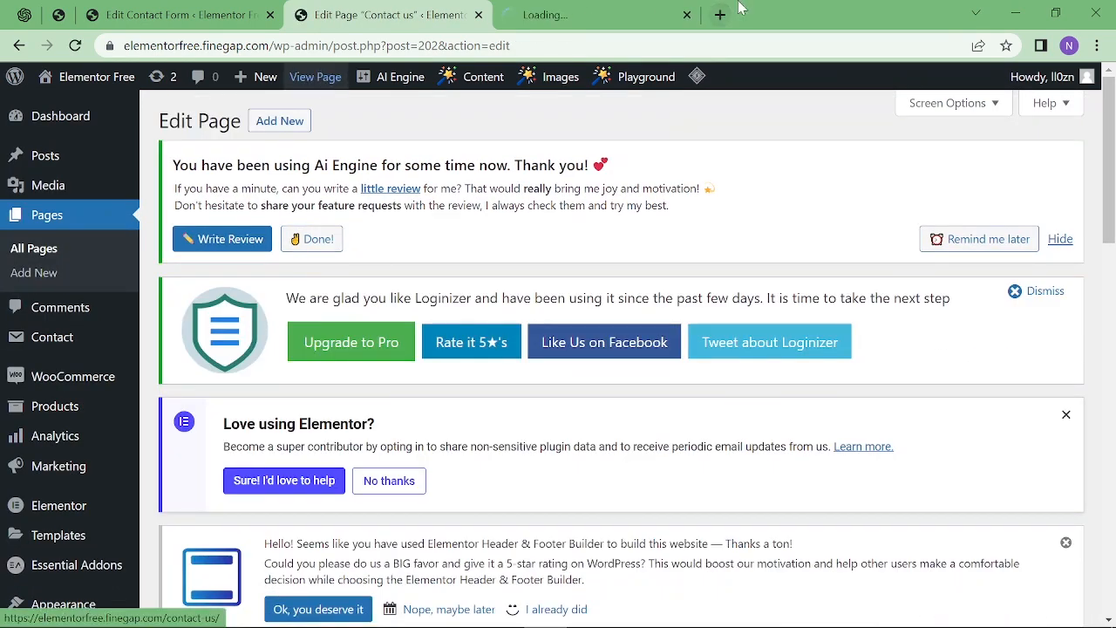
Check the live page's name, Number, email, subject and message fields, then go back to the editor.
left_click(675, 21)
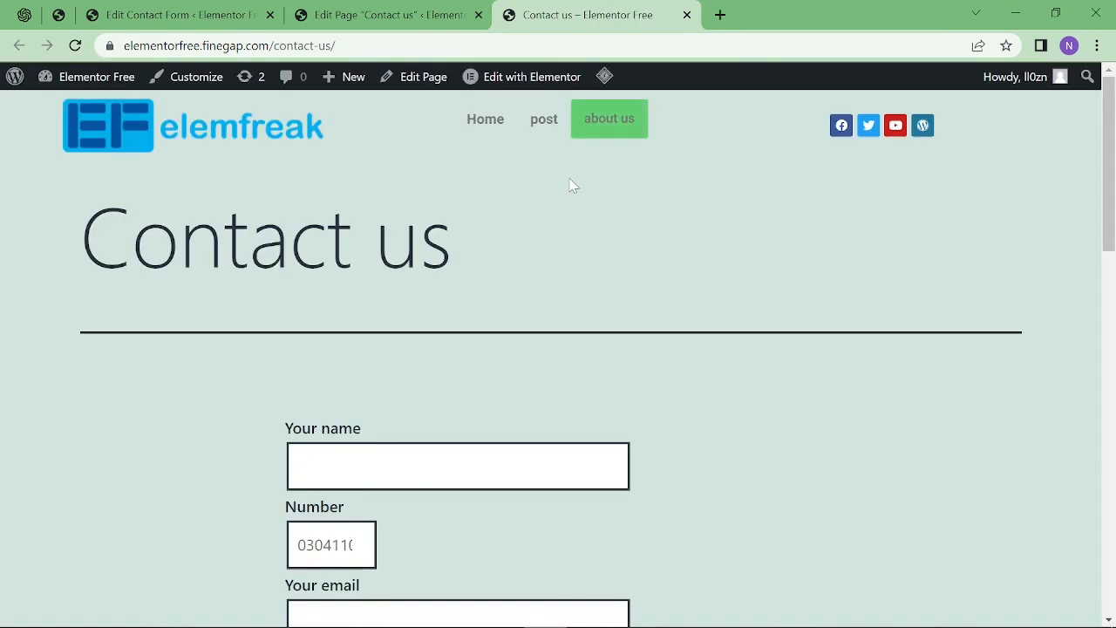
scroll(573, 184, "down", 2)
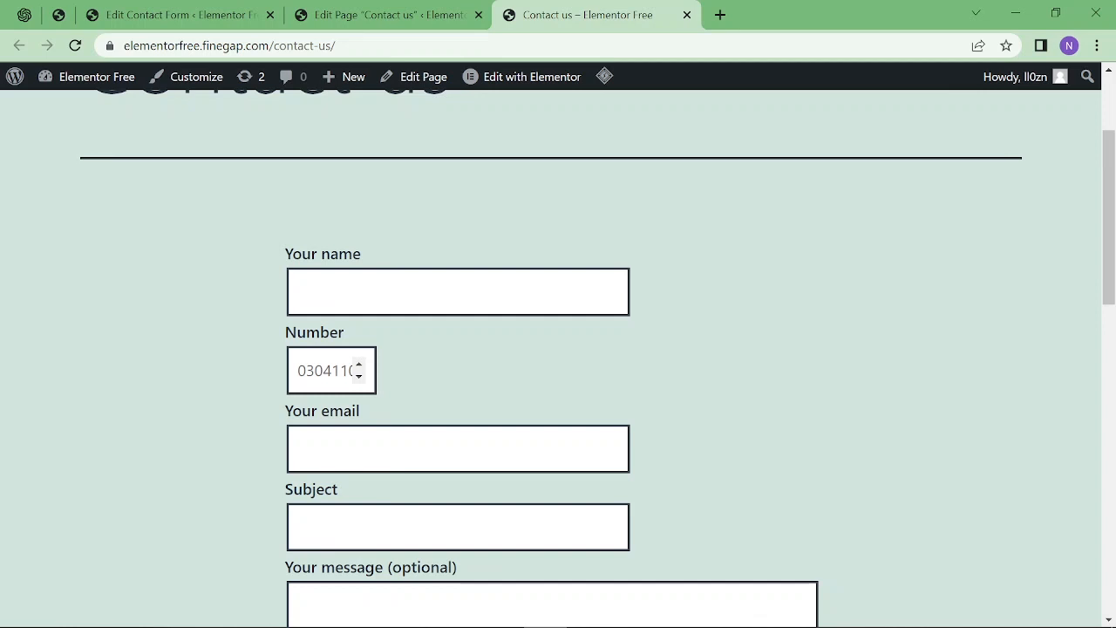
scroll(558, 349, "down", 2)
key("Tab")
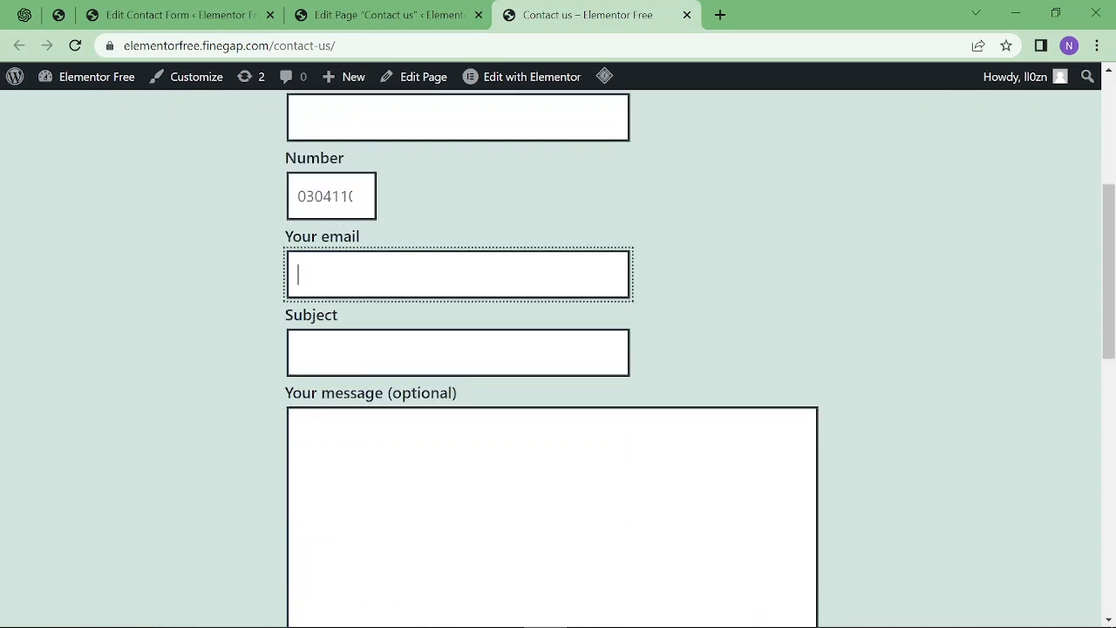
key("Tab")
key("Tab")
scroll(558, 360, "up", 1)
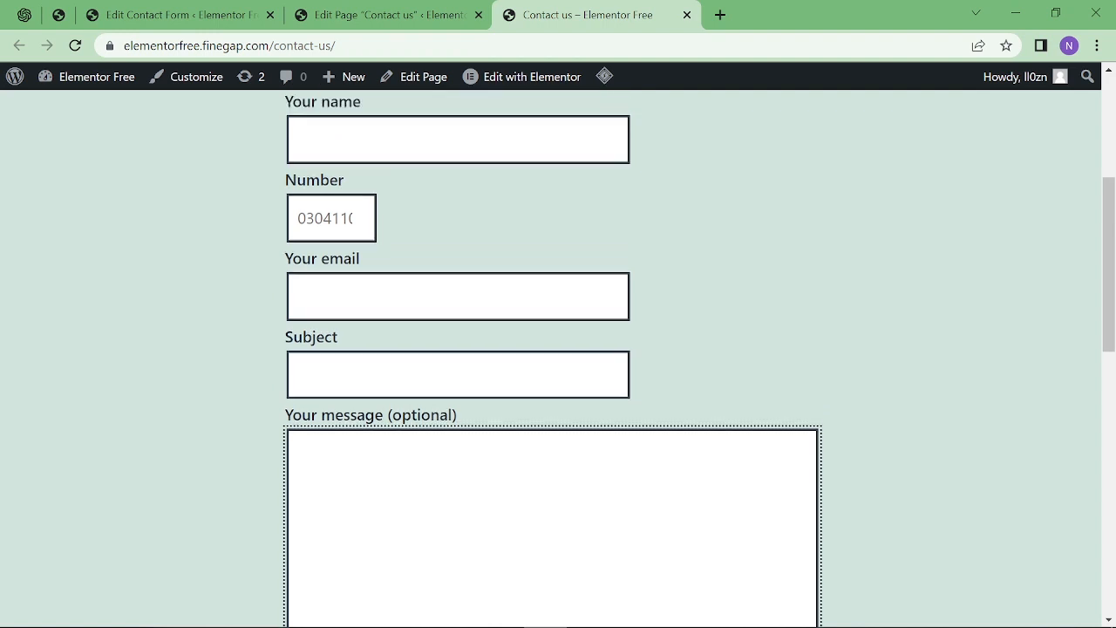
scroll(558, 360, "down", 1)
scroll(392, 448, "down", 3)
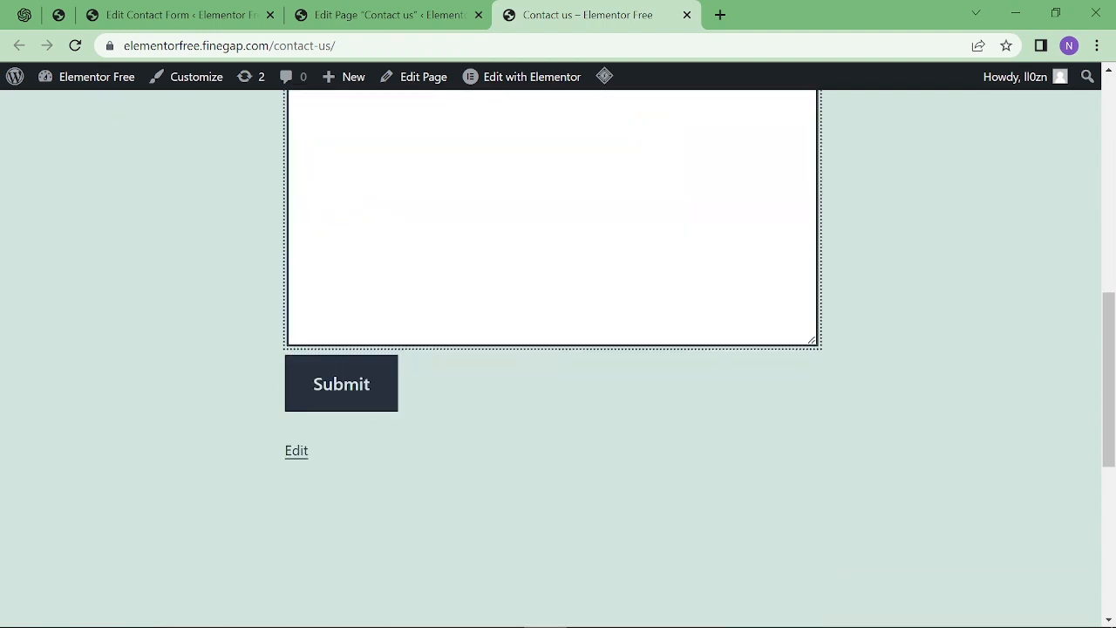
left_click(407, 11)
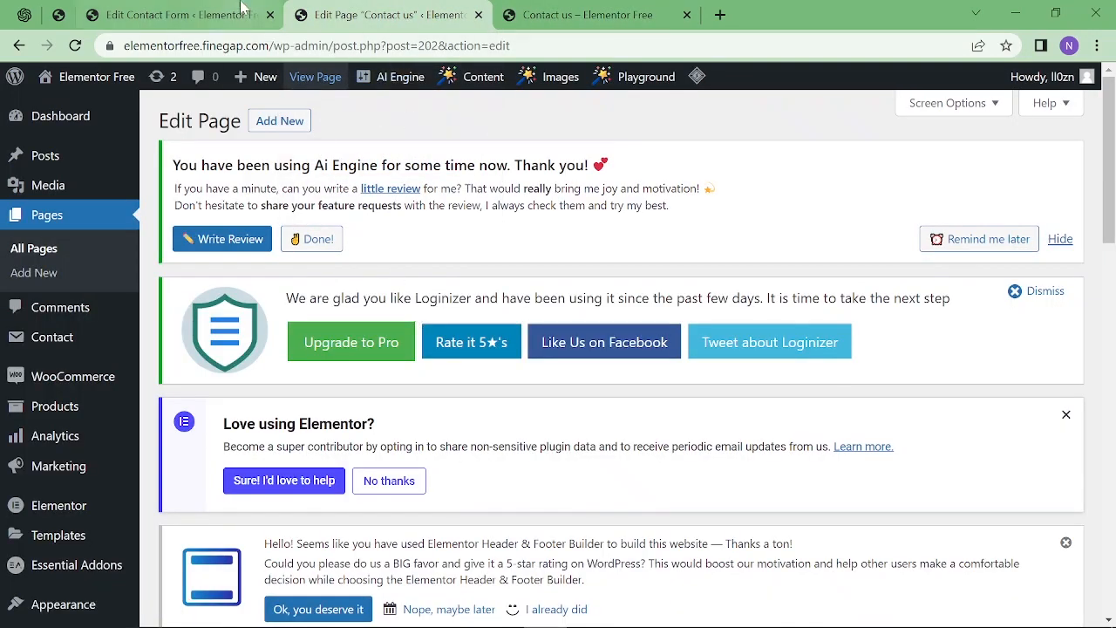
In the form's Mail settings, change the sender mailbox to 'info' and remove the subdomain.
left_click(174, 14)
scroll(345, 298, "down", 4)
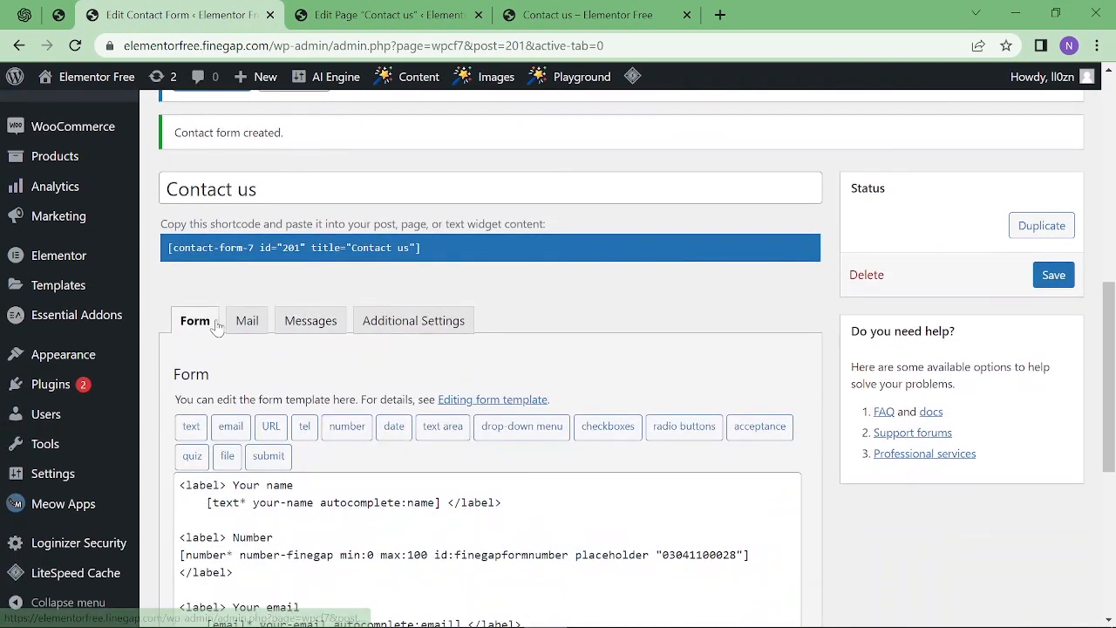
left_click(247, 320)
scroll(328, 331, "down", 2)
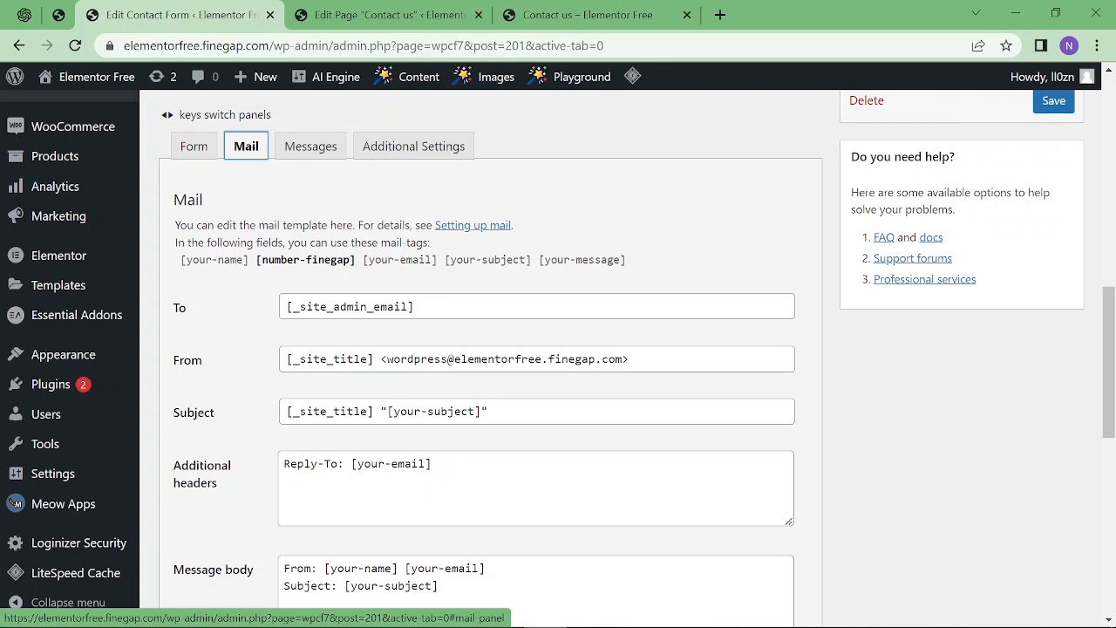
double_click(428, 359)
key("BackSpace")
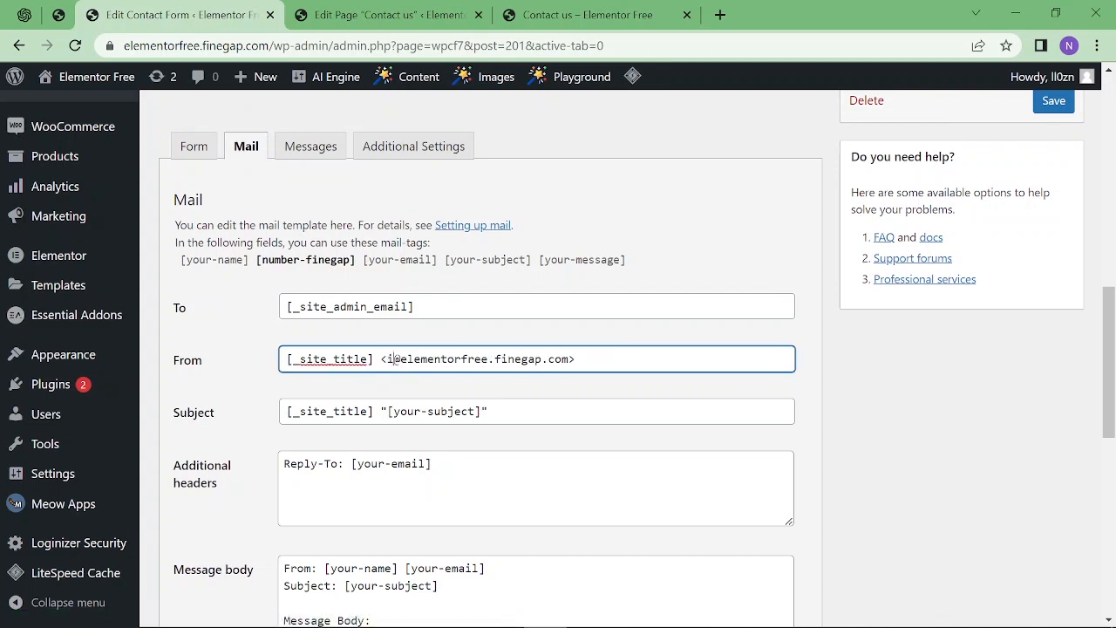
type("info")
double_click(464, 359)
key("shift+Right")
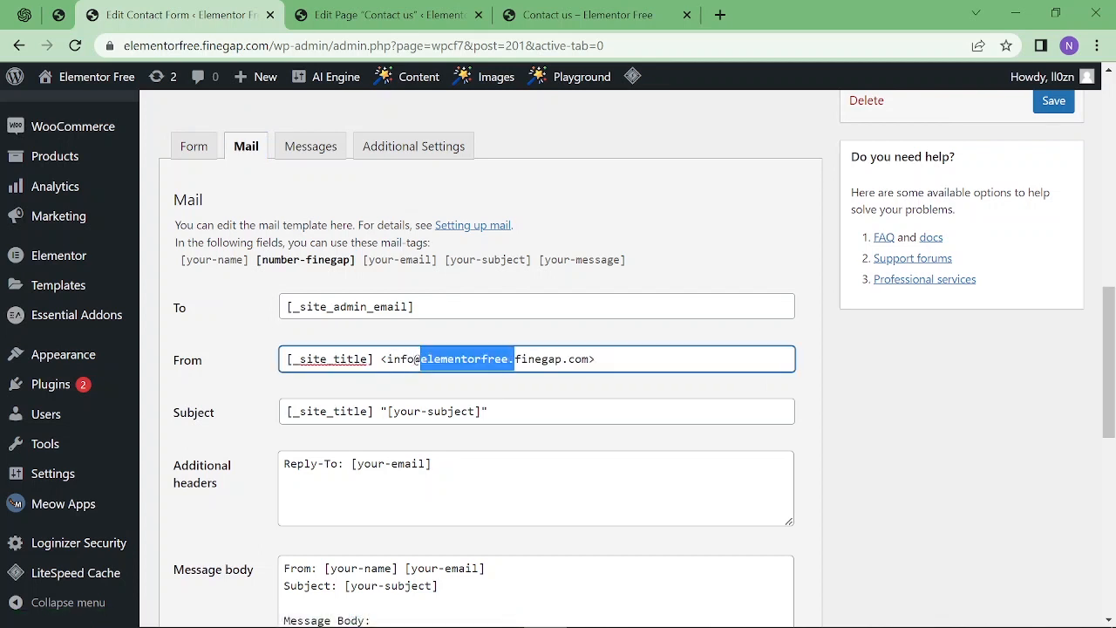
key("BackSpace")
left_click_drag(387, 359, 494, 359)
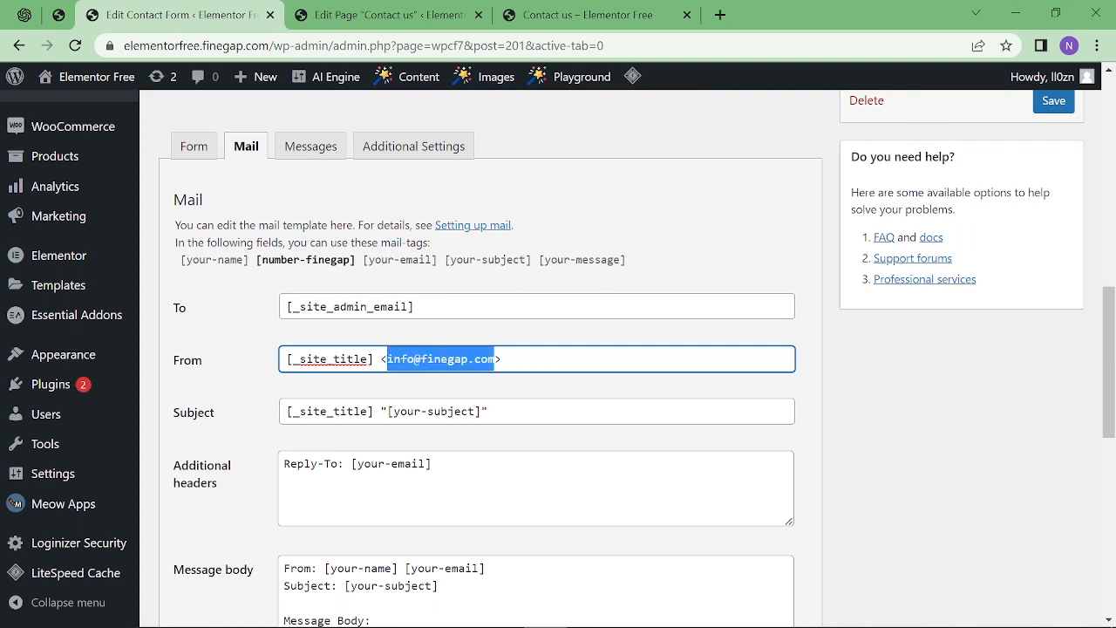
Copy the [your-email] mail tag and paste it below [your-message] in the message body.
scroll(558, 349, "down", 2)
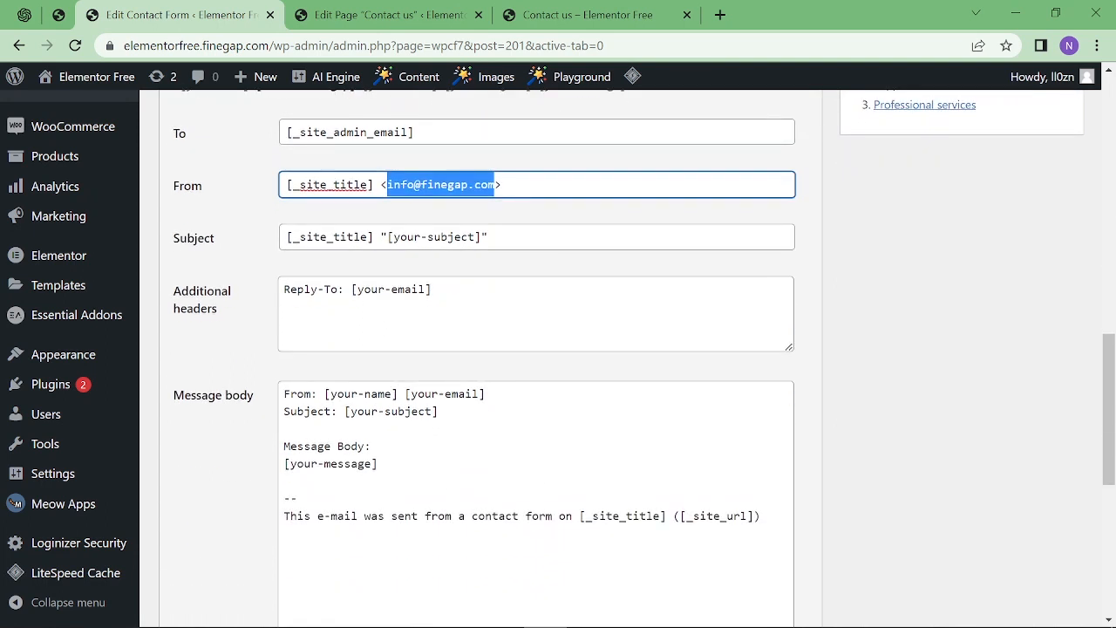
left_click_drag(378, 465, 254, 467)
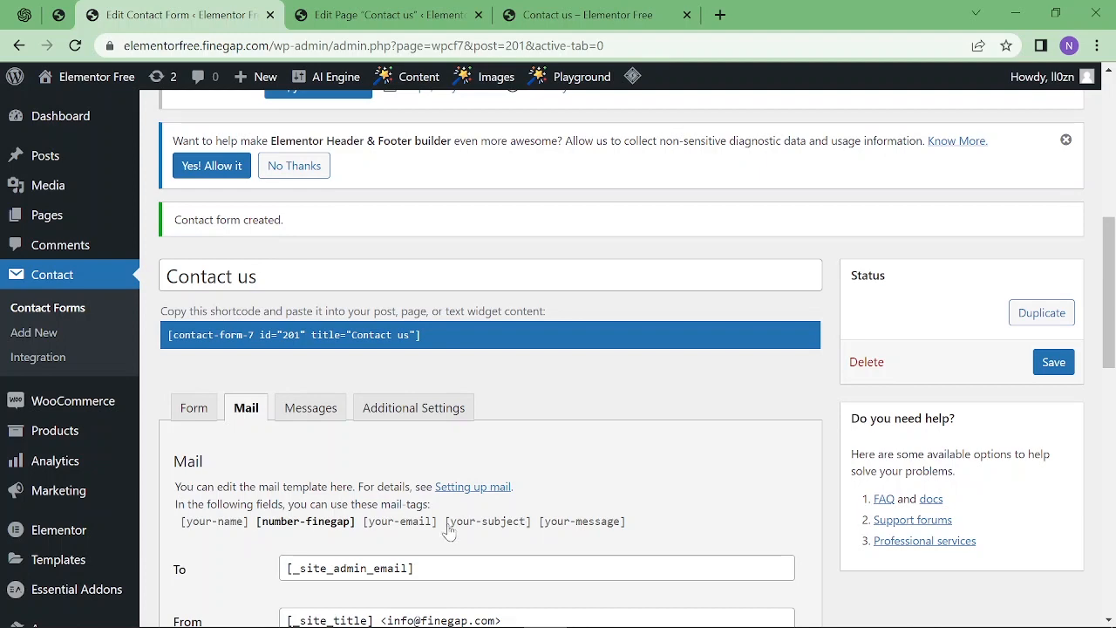
left_click_drag(438, 524, 366, 529)
key("ctrl+c")
scroll(366, 529, "down", 6)
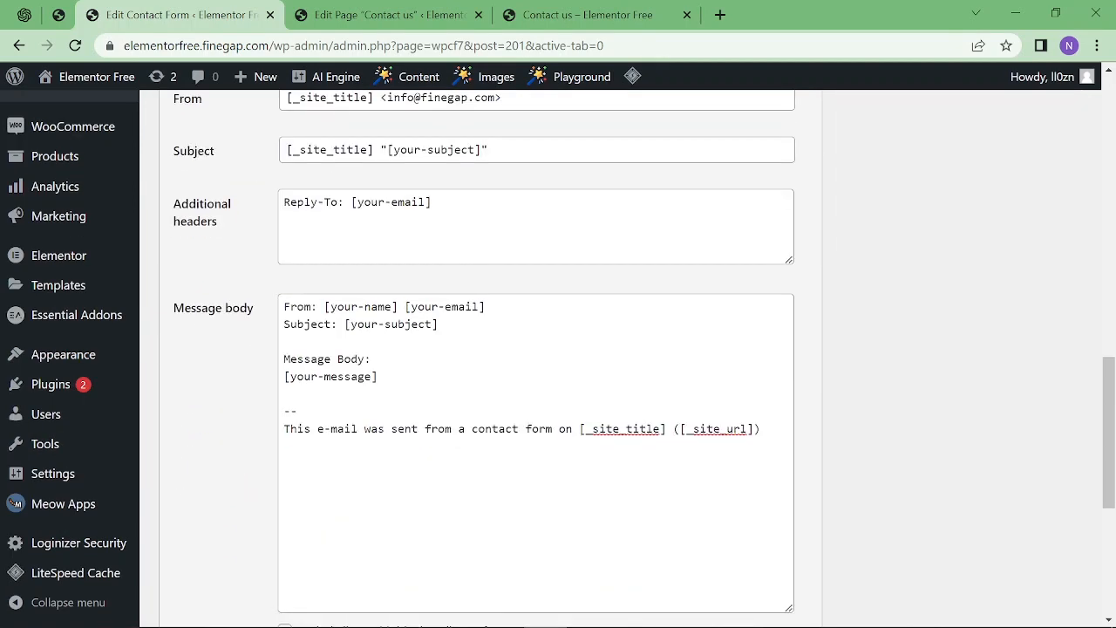
left_click(286, 394)
key("ctrl+v")
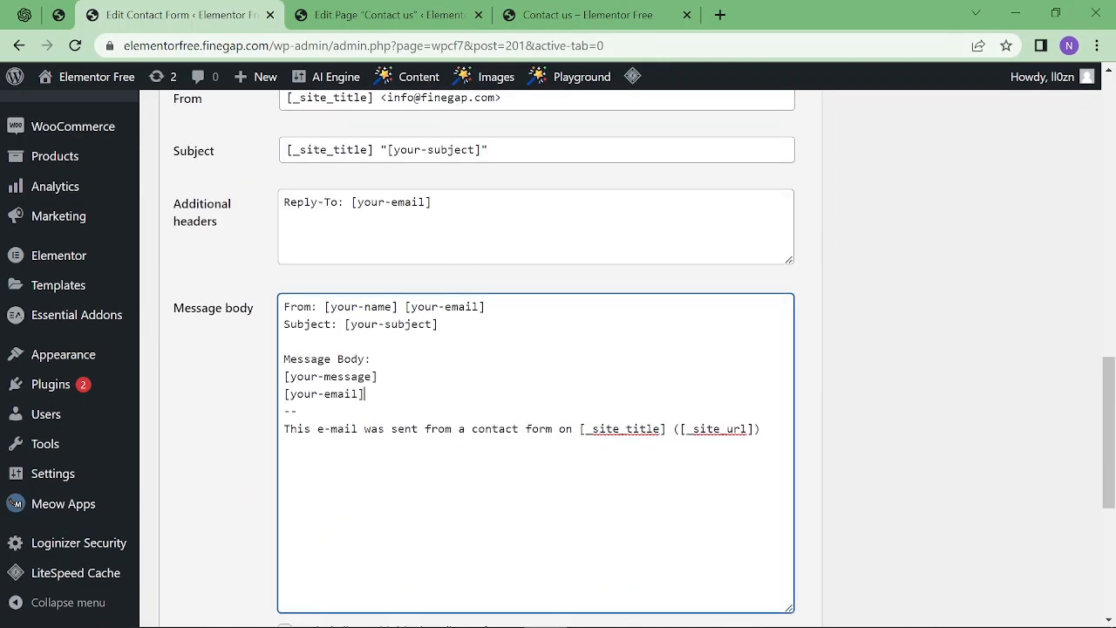
scroll(249, 428, "down", 3)
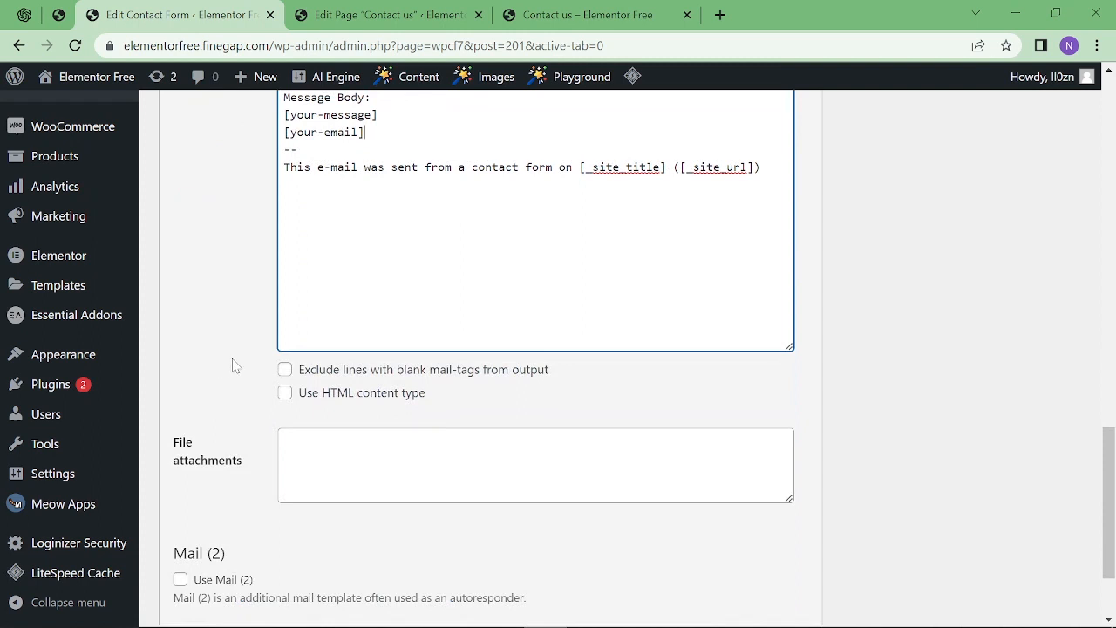
Enable Use HTML content type and save the mail settings.
left_click(285, 395)
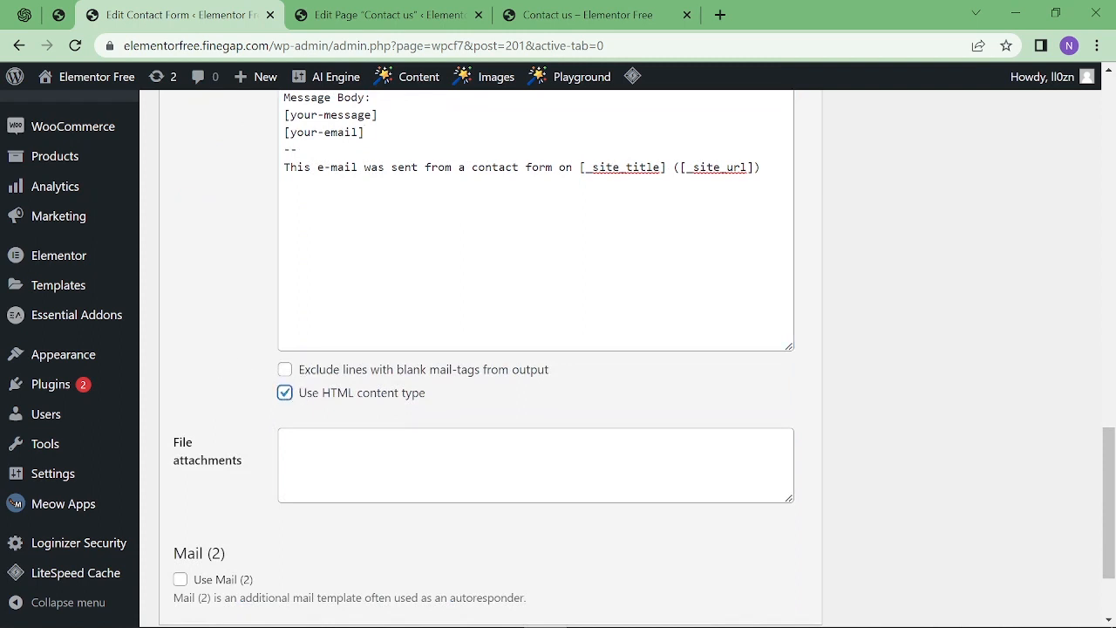
key("Tab")
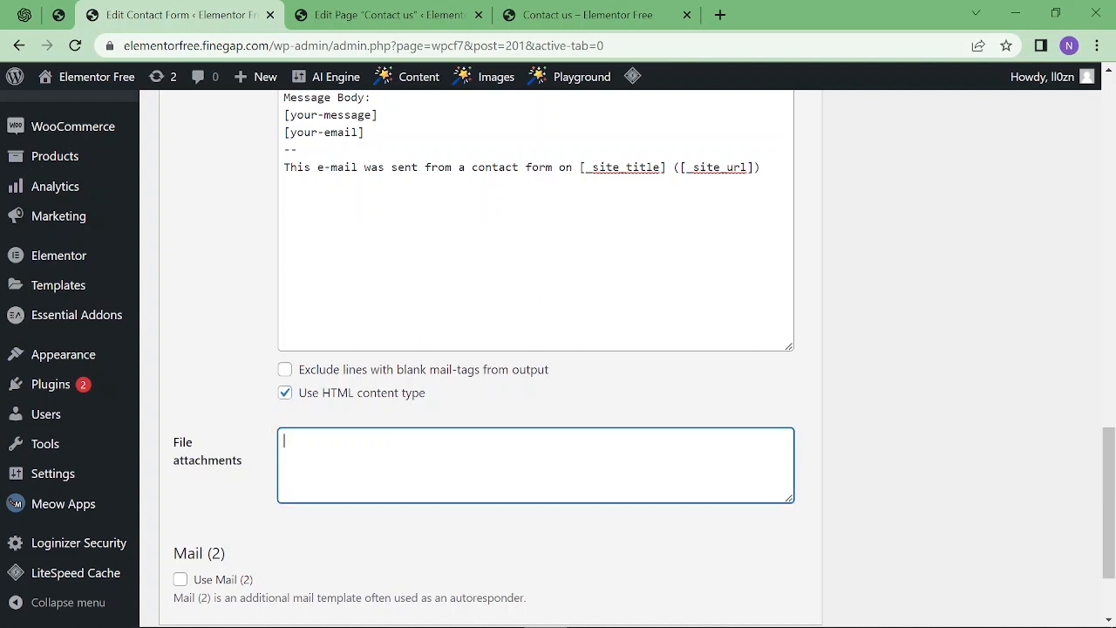
scroll(276, 482, "down", 2)
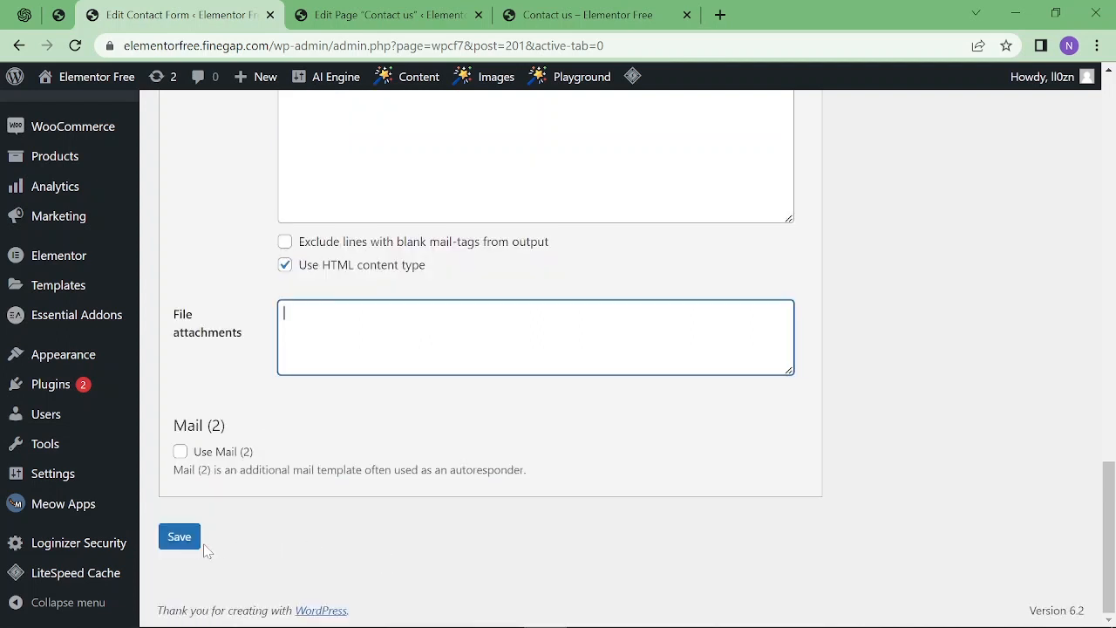
left_click(182, 550)
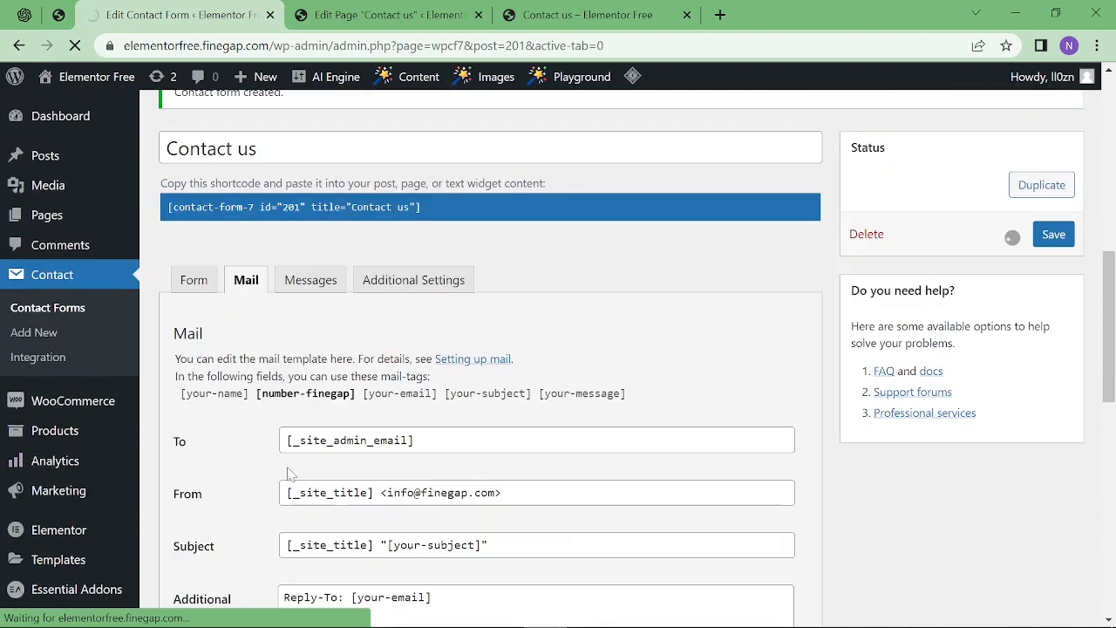
scroll(274, 330, "down", 2)
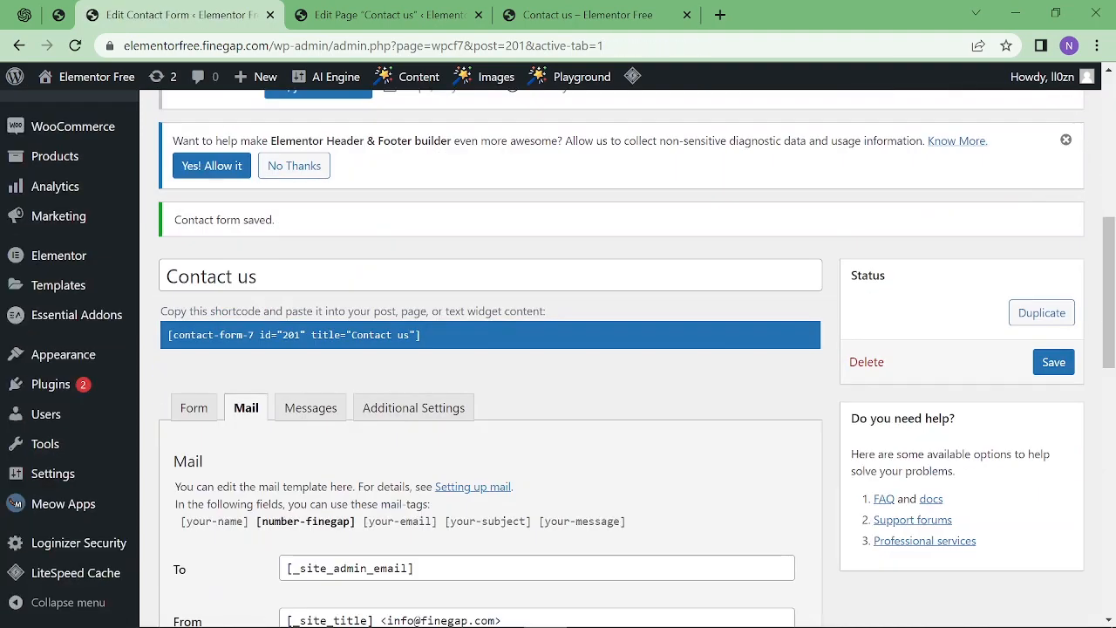
Review the sent-successfully and other response messages on the Messages tab, then save the form.
left_click(310, 408)
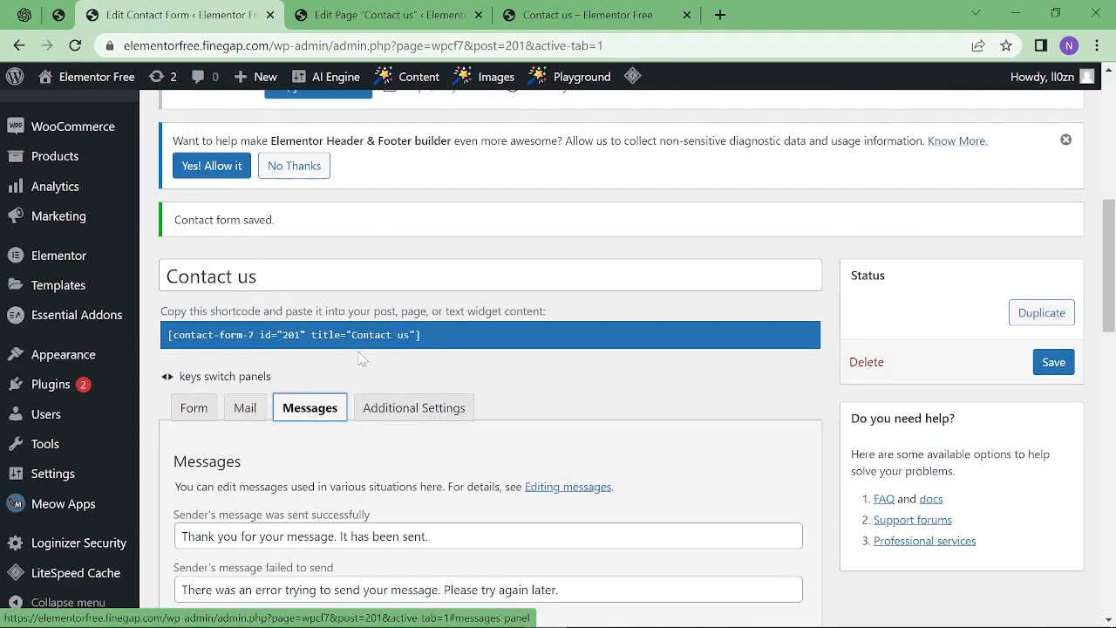
scroll(244, 311, "down", 3)
left_click_drag(523, 274, 233, 275)
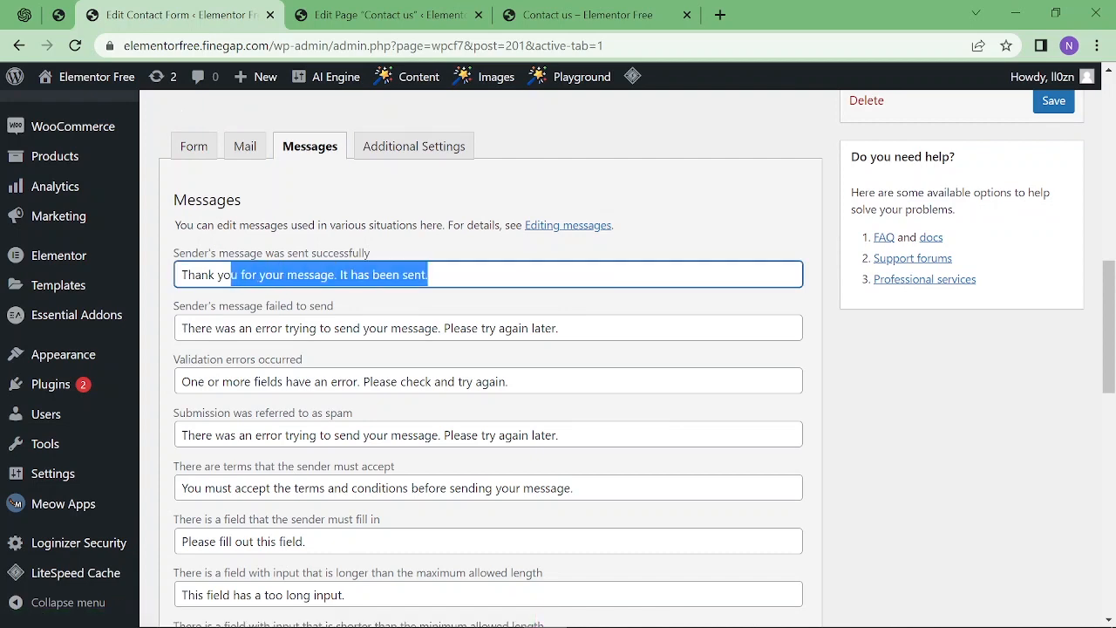
scroll(523, 386, "down", 7)
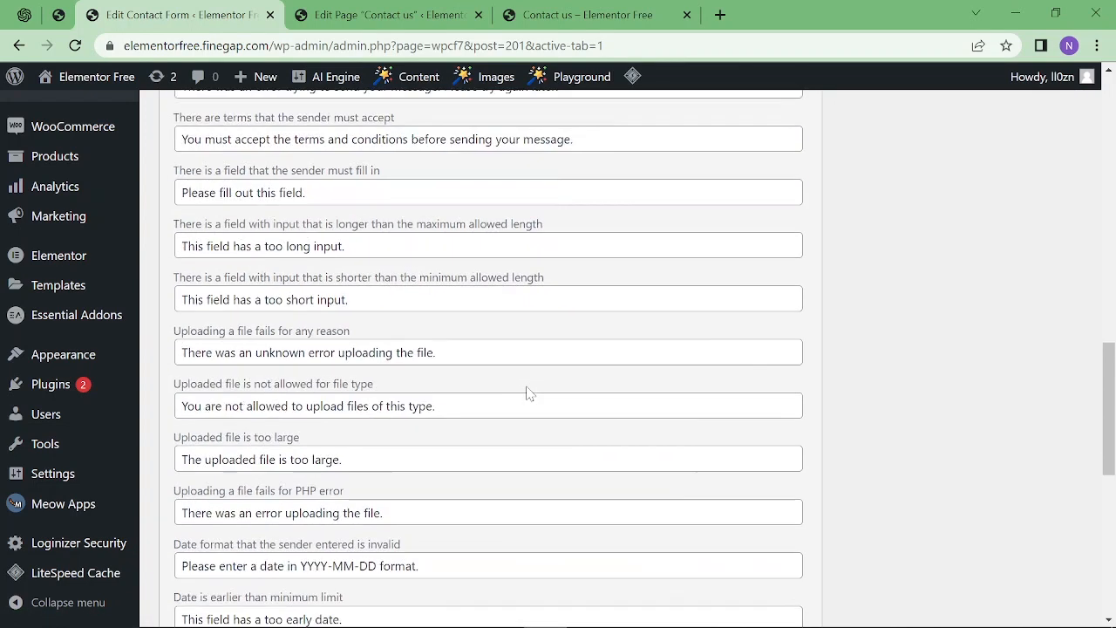
scroll(523, 386, "up", 8)
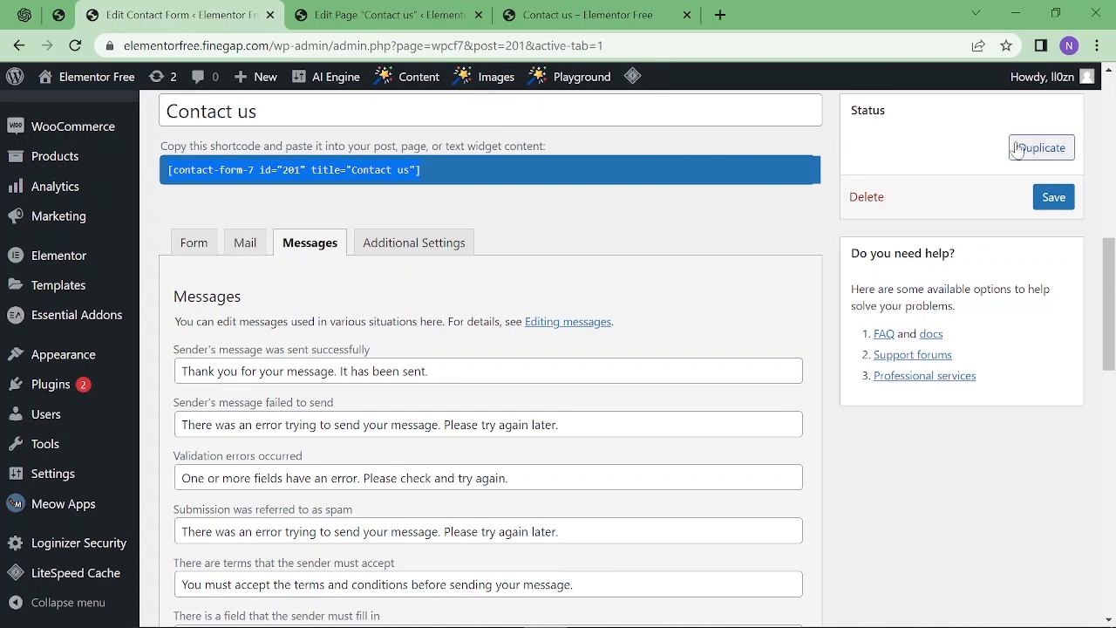
left_click(1053, 197)
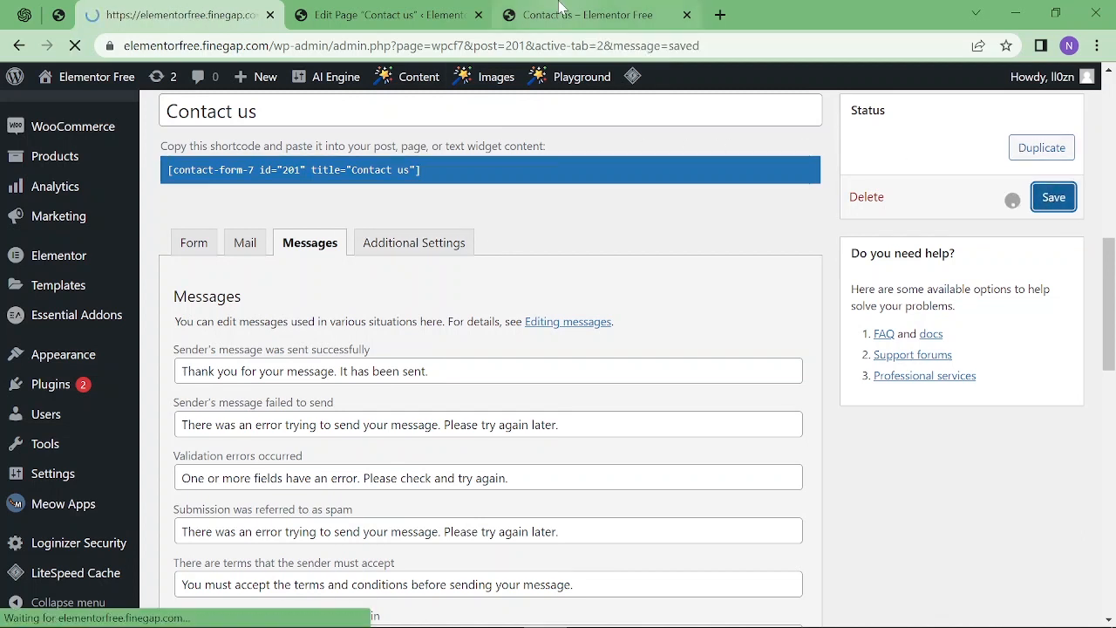
Compare against the form on the live Contact us page, then return to the form editor.
left_click(559, 11)
scroll(506, 309, "up", 3)
scroll(506, 310, "up", 2)
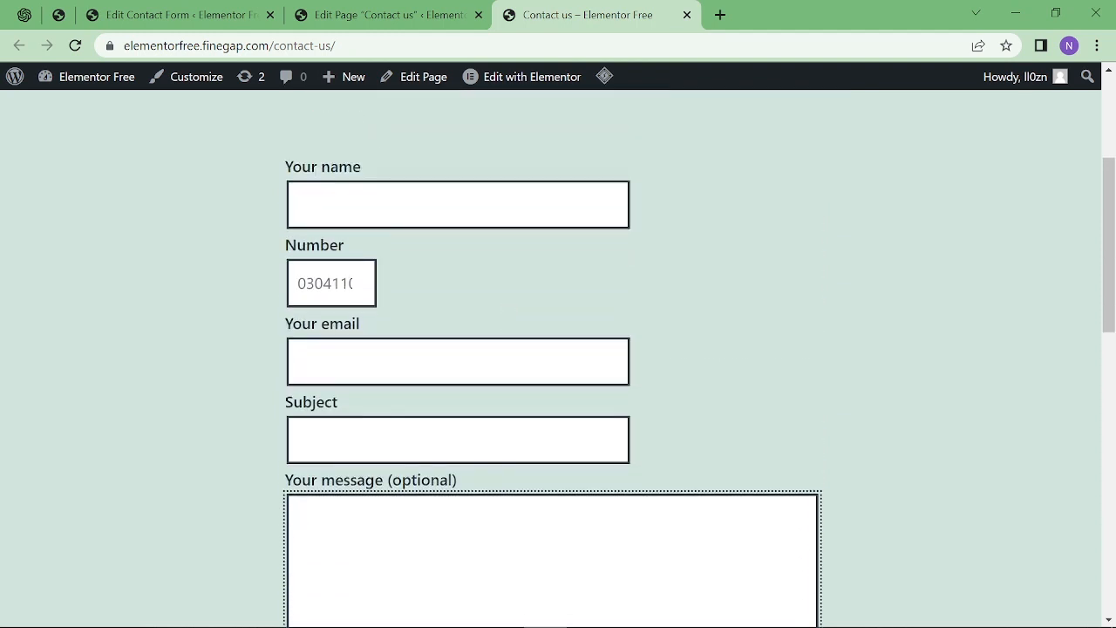
left_click(195, 8)
scroll(96, 375, "down", 5)
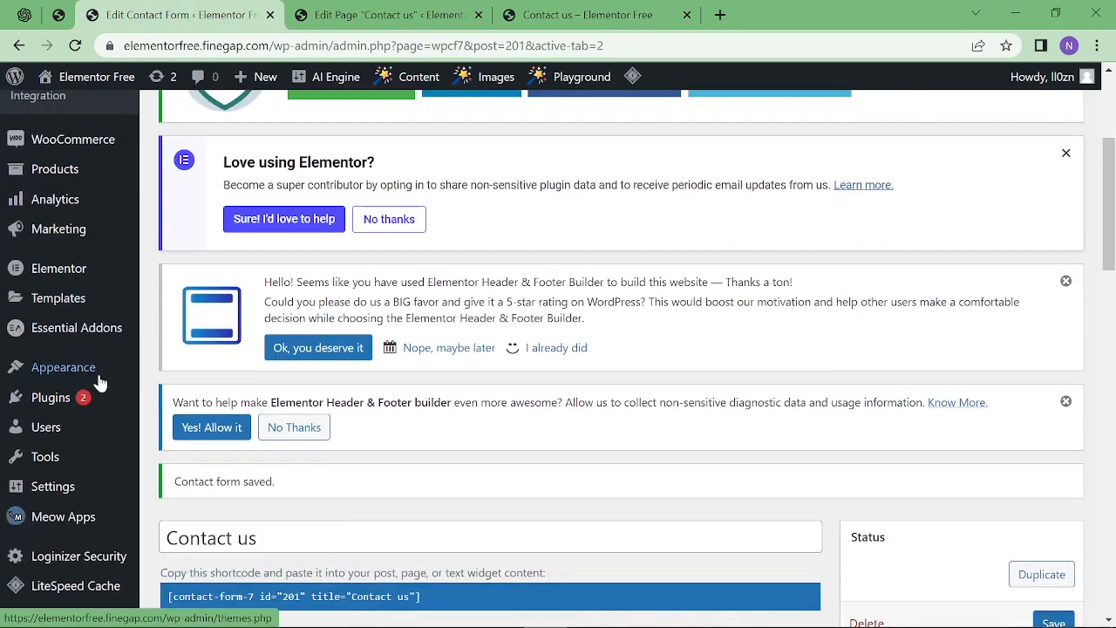
Activate the WPForms Lite plugin from Installed Plugins and start creating the first form.
scroll(610, 357, "down", 12)
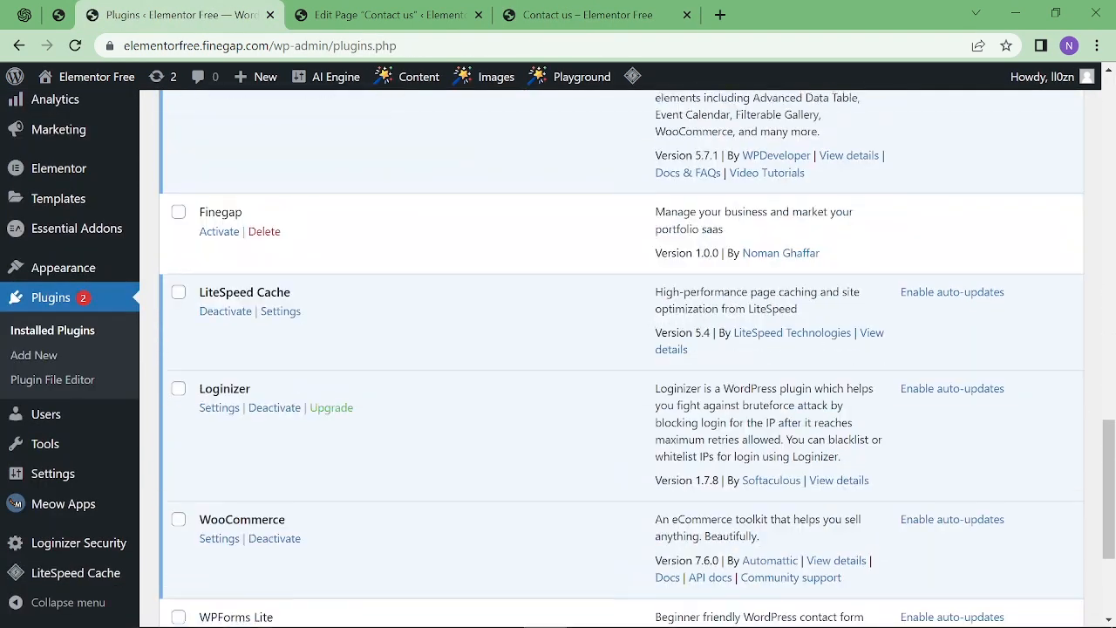
scroll(291, 253, "down", 3)
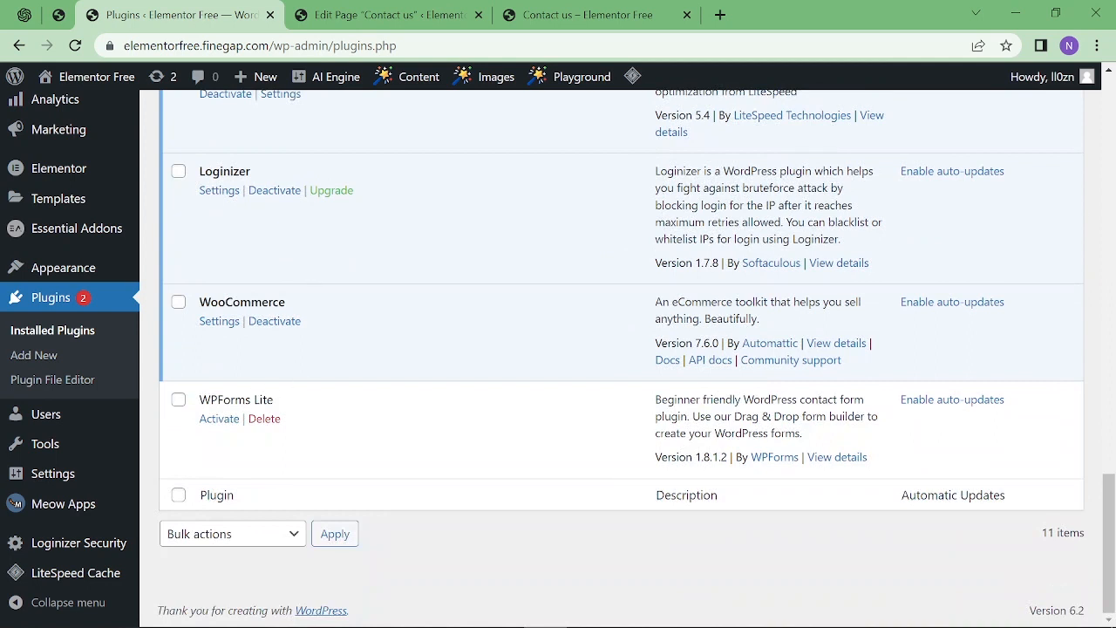
left_click(230, 422)
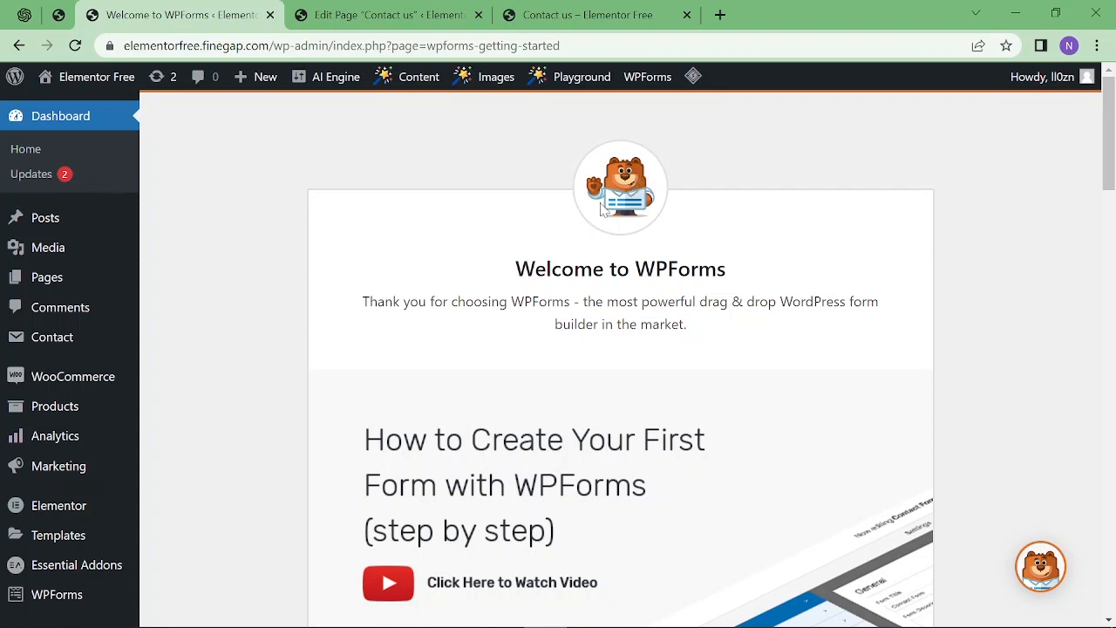
scroll(654, 471, "down", 3)
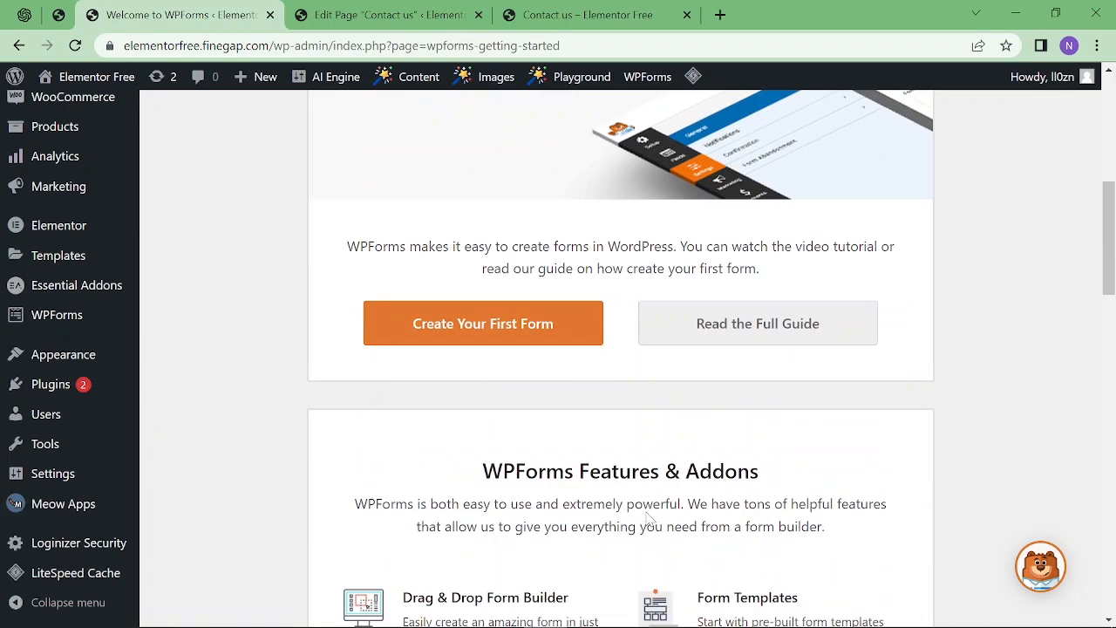
left_click(521, 343)
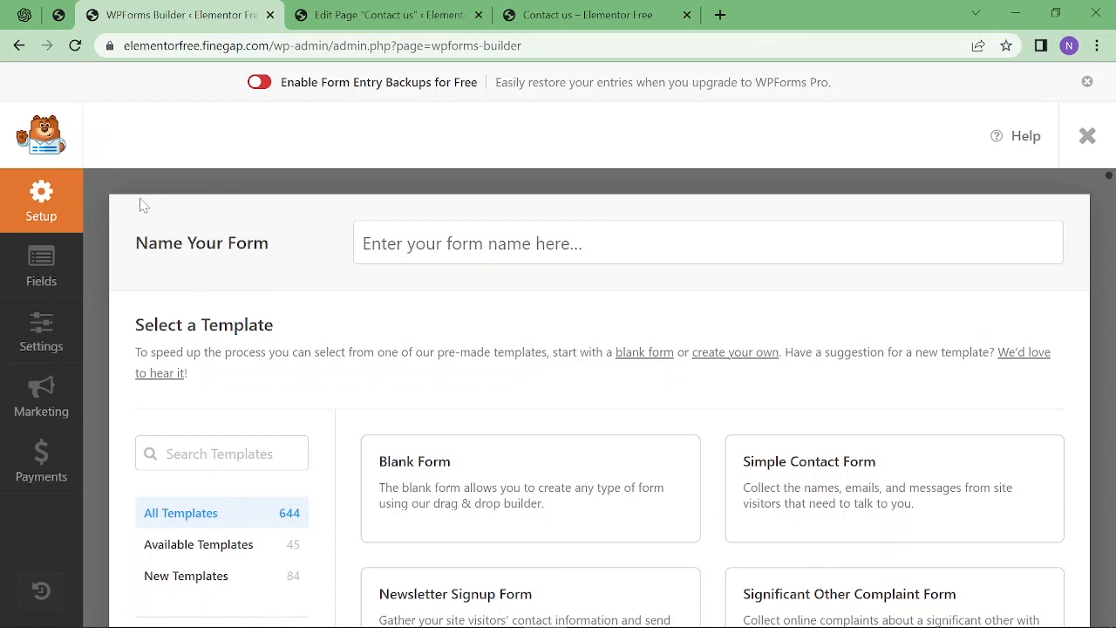
Enter 'Contact' as the form name and scroll through the available templates.
left_click_drag(126, 216, 284, 219)
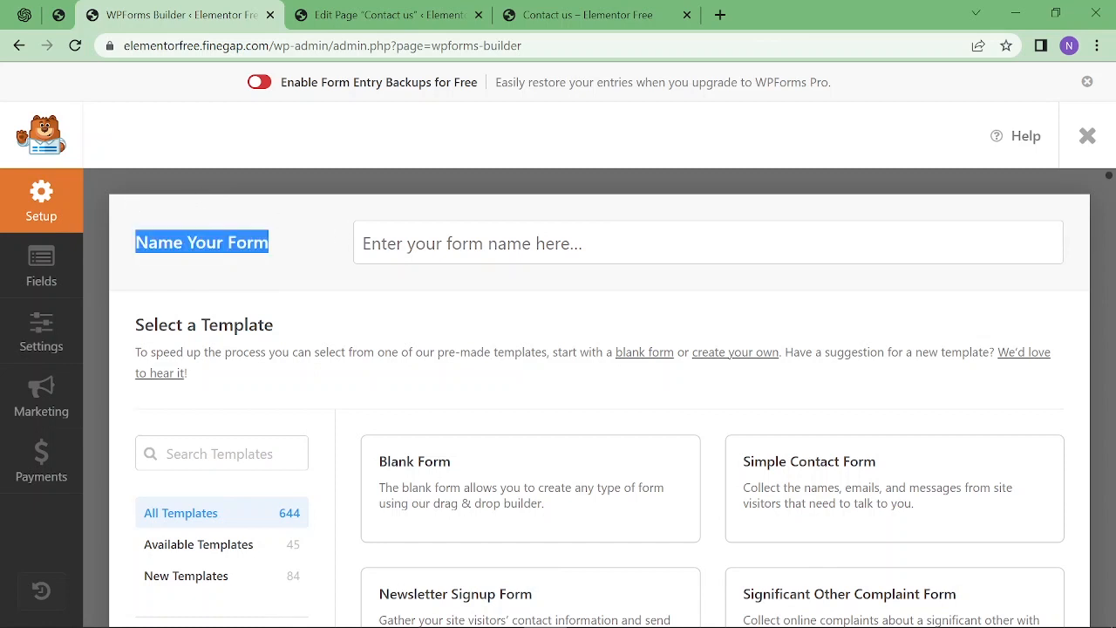
left_click(471, 243)
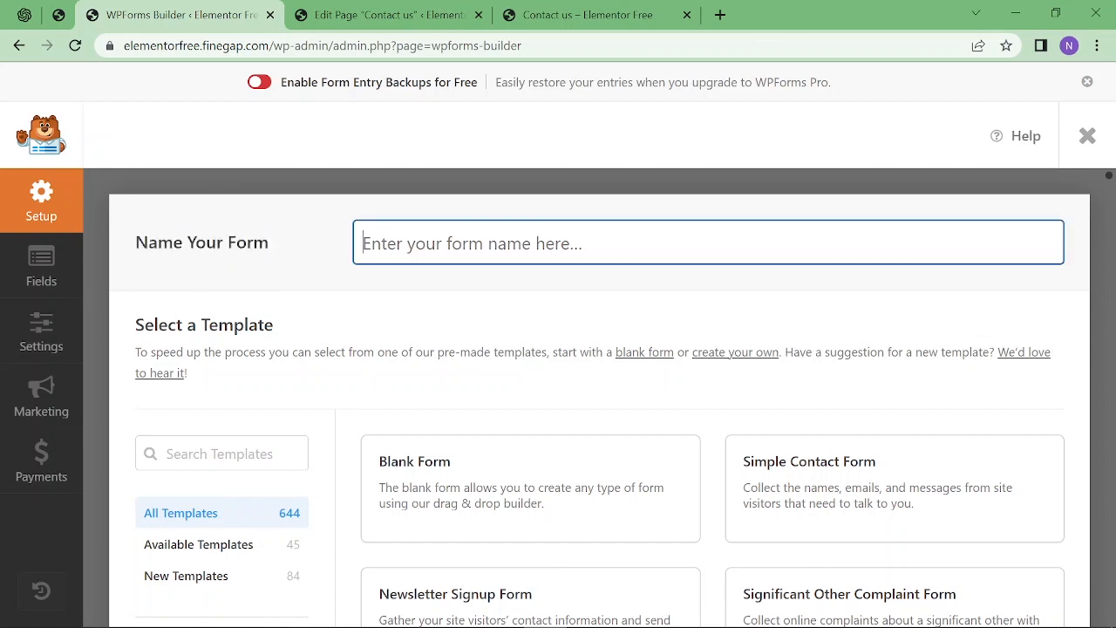
type("Contact")
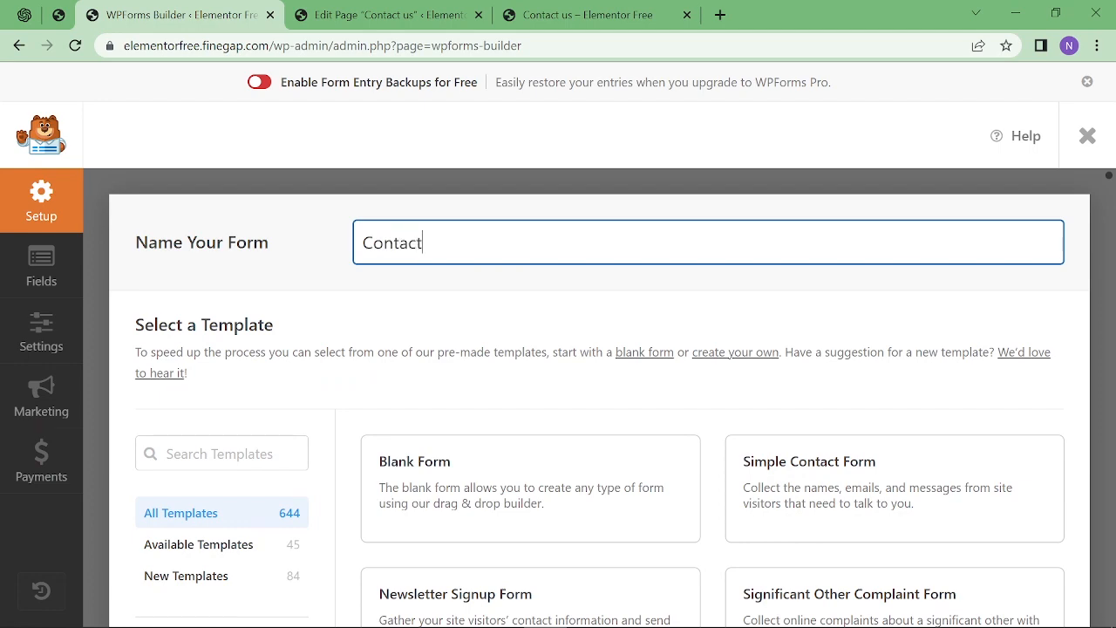
scroll(356, 311, "down", 3)
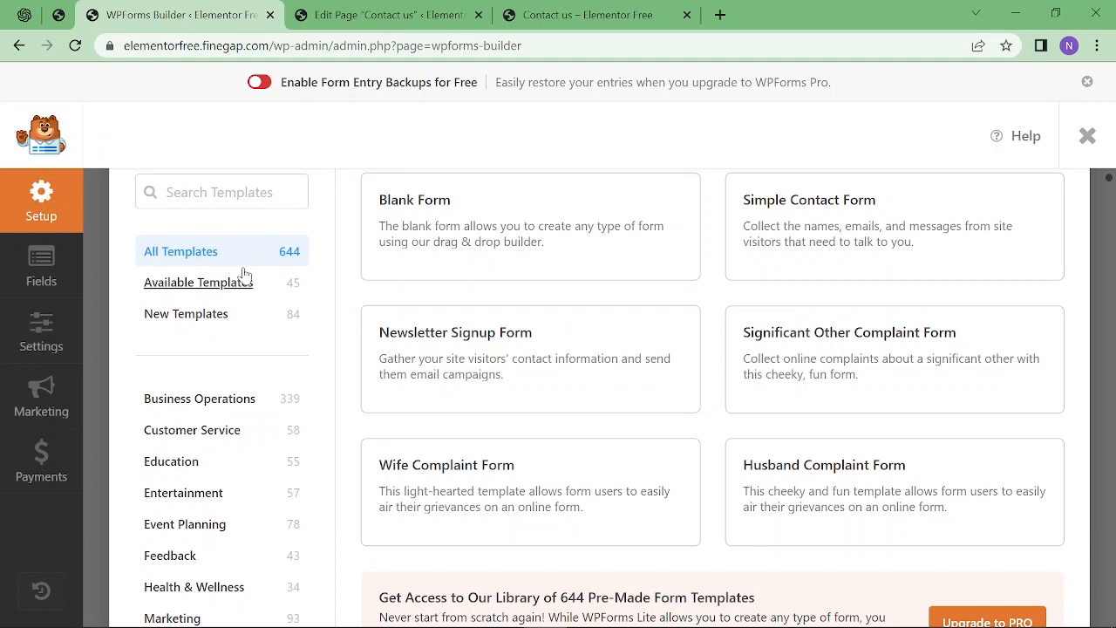
scroll(332, 249, "down", 1)
scroll(332, 249, "up", 1)
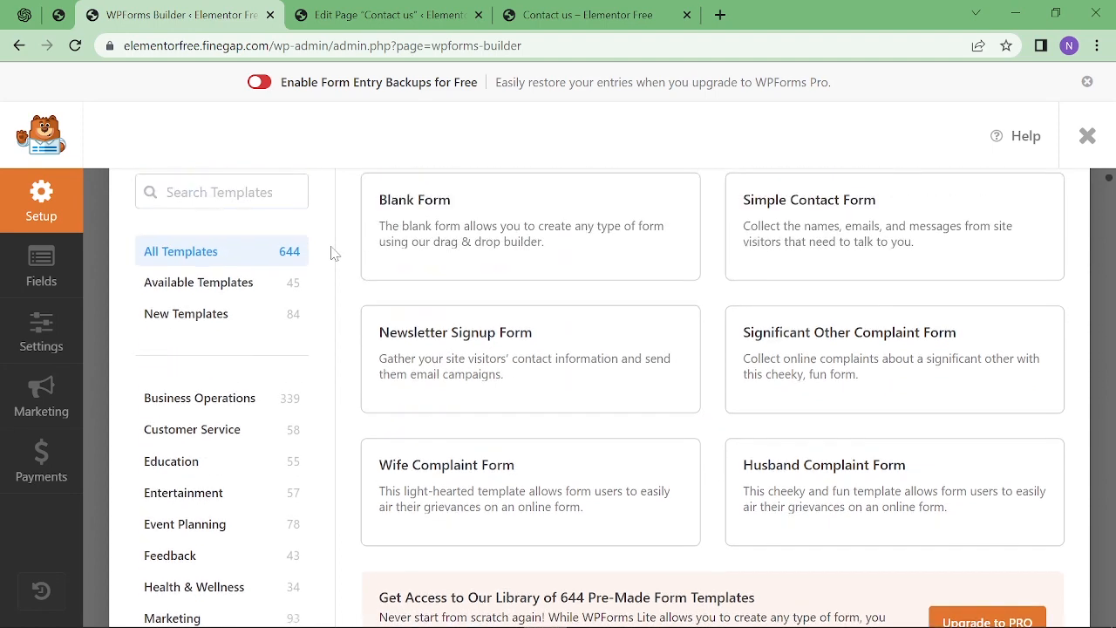
scroll(307, 299, "down", 1)
scroll(182, 521, "down", 2)
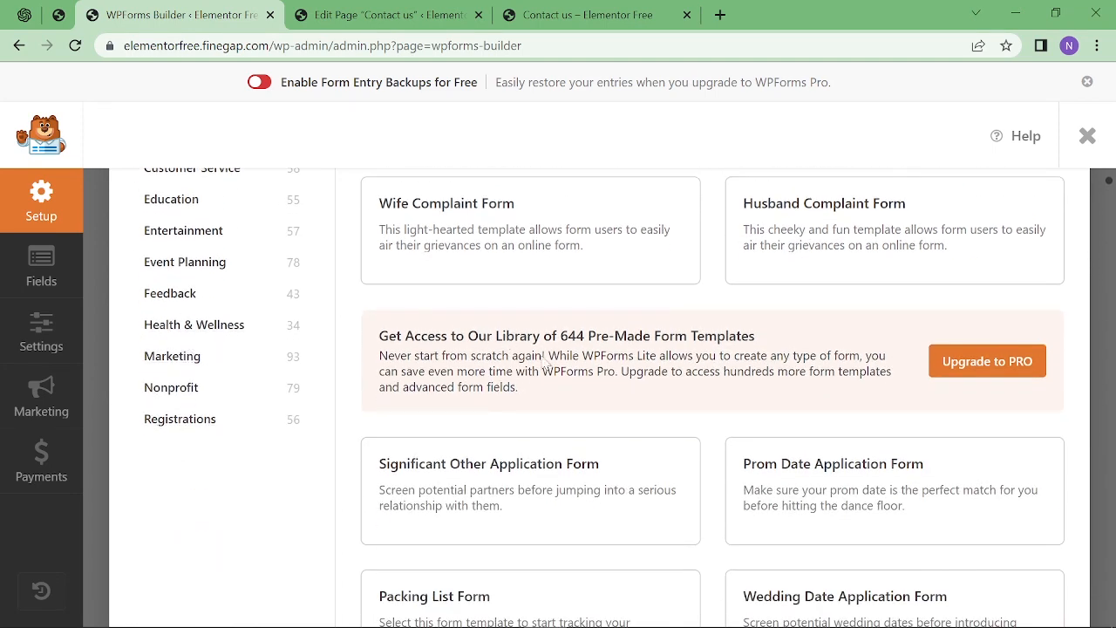
scroll(544, 361, "up", 5)
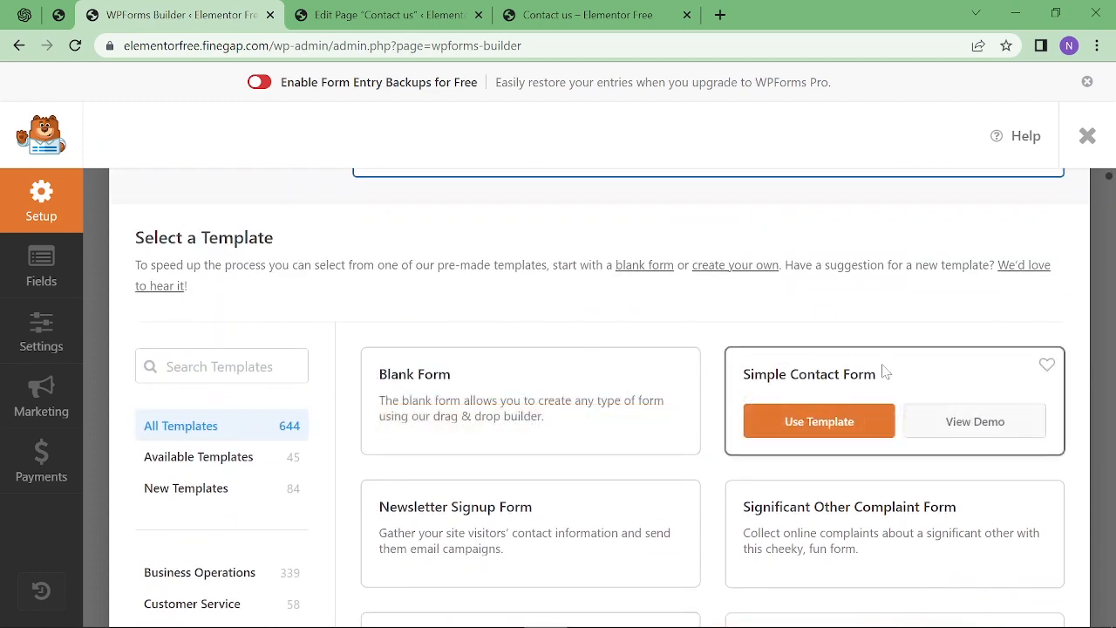
Build the form from the Simple Contact Form template, keeping the Name field's First Last format.
left_click(815, 423)
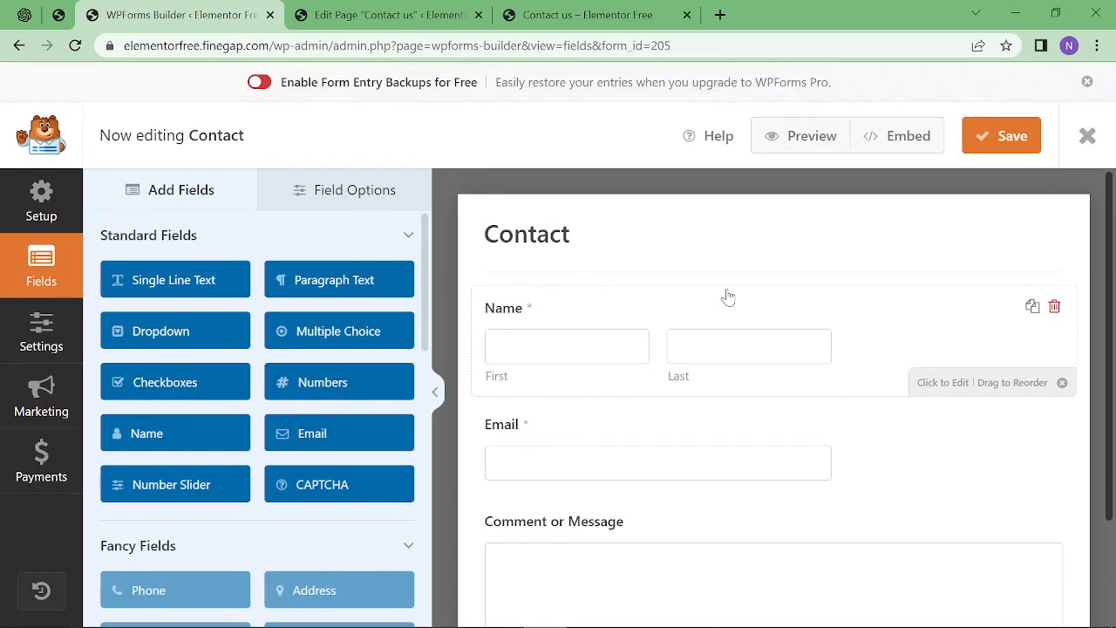
left_click(634, 321)
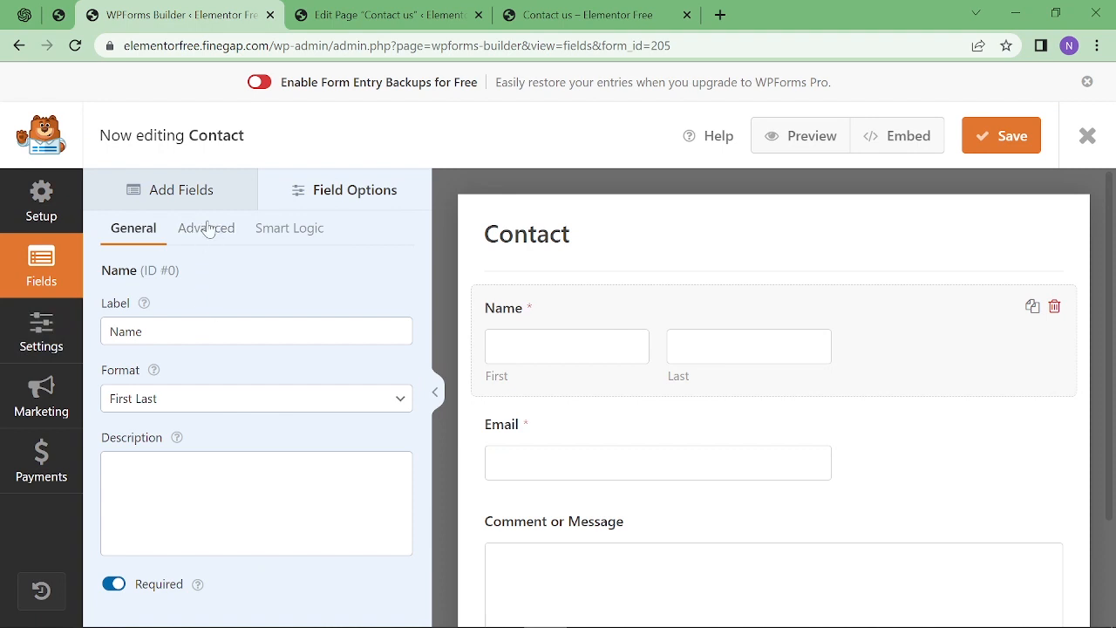
double_click(125, 331)
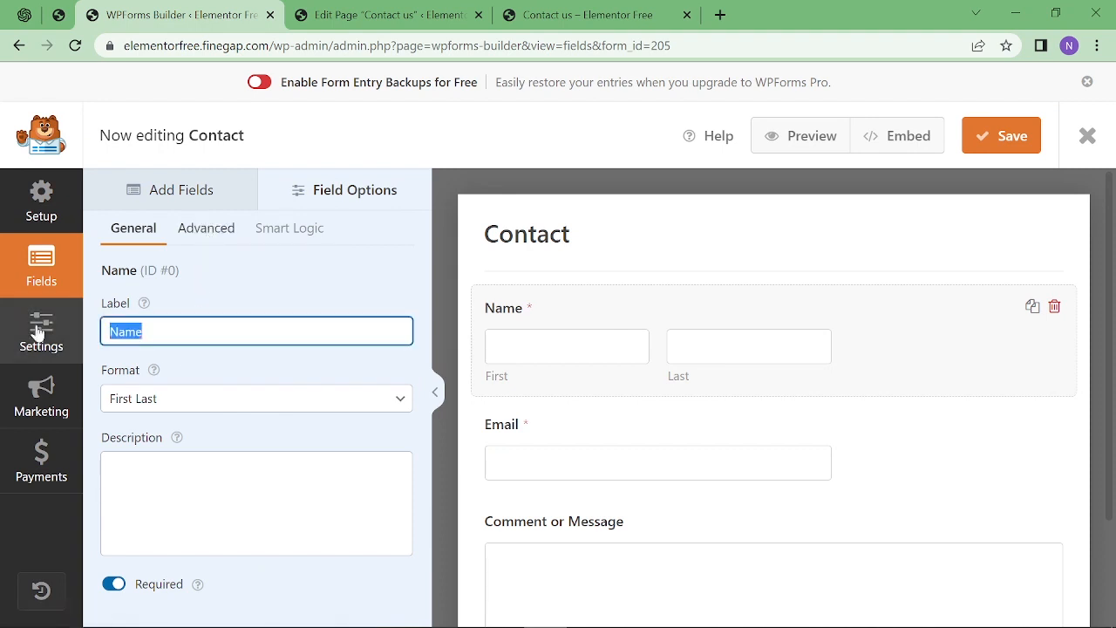
left_click(185, 400)
left_click(191, 438)
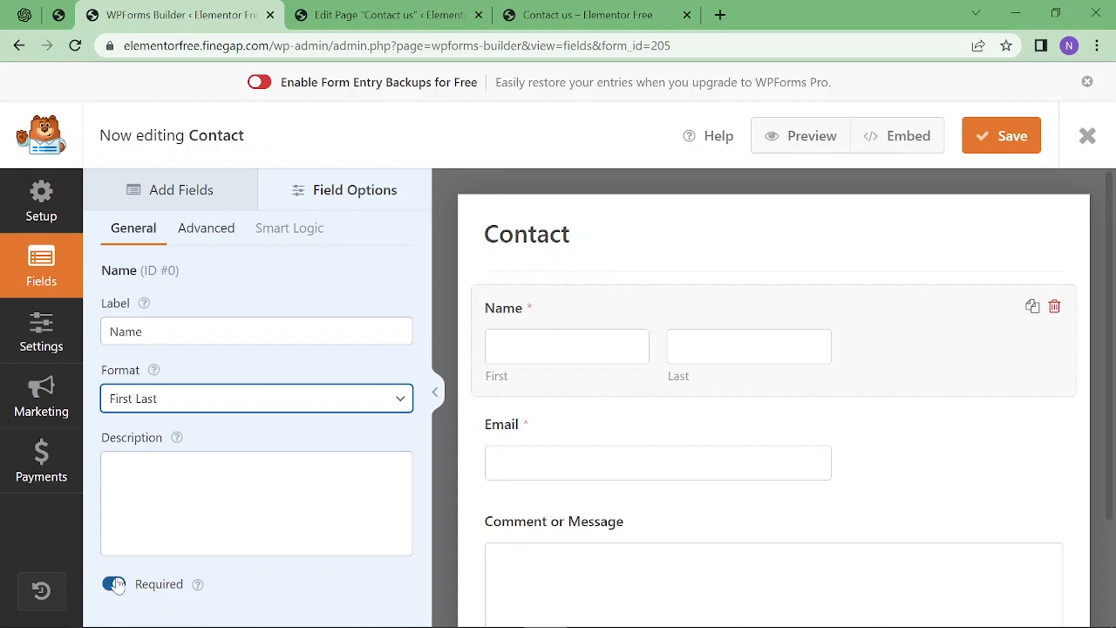
Set the Name field size to Large in its Advanced options and review its placeholder settings.
left_click(207, 232)
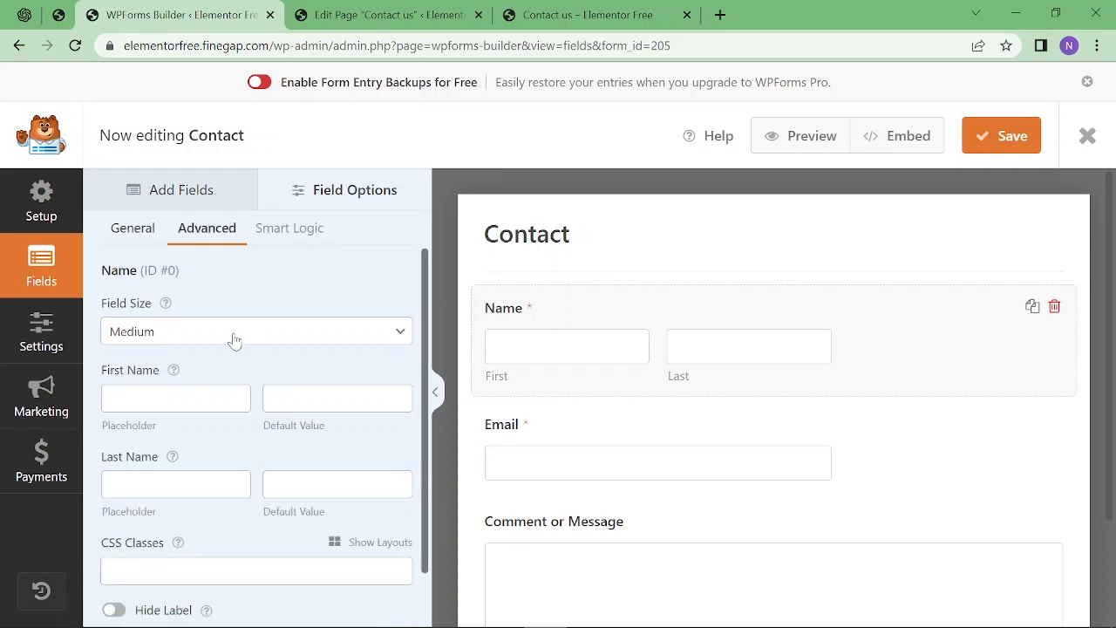
left_click(193, 341)
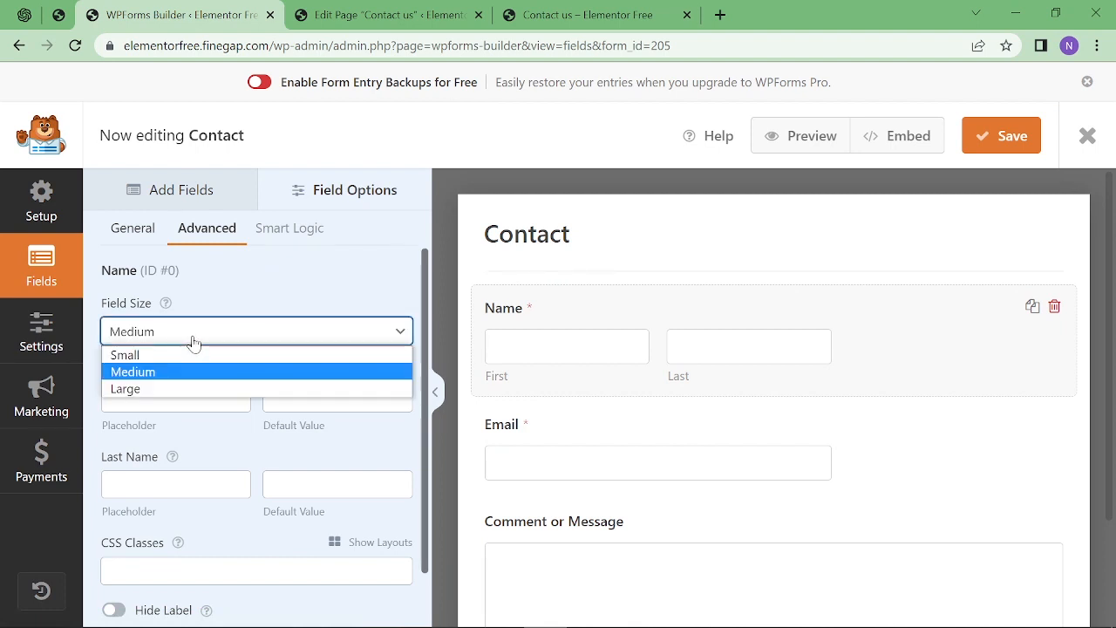
left_click(153, 390)
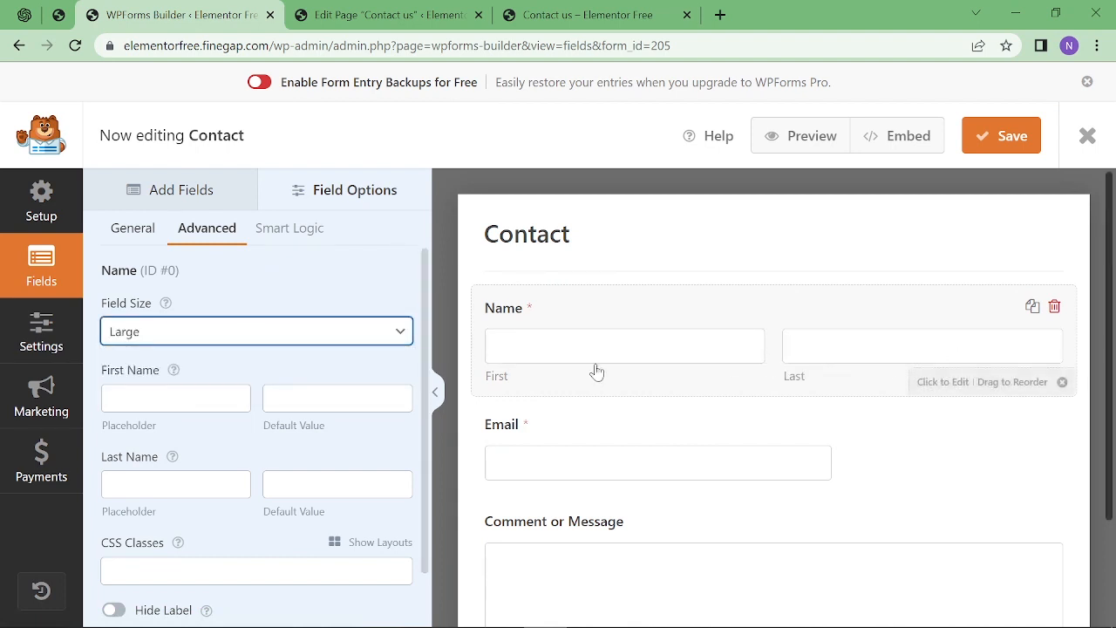
scroll(257, 418, "down", 1)
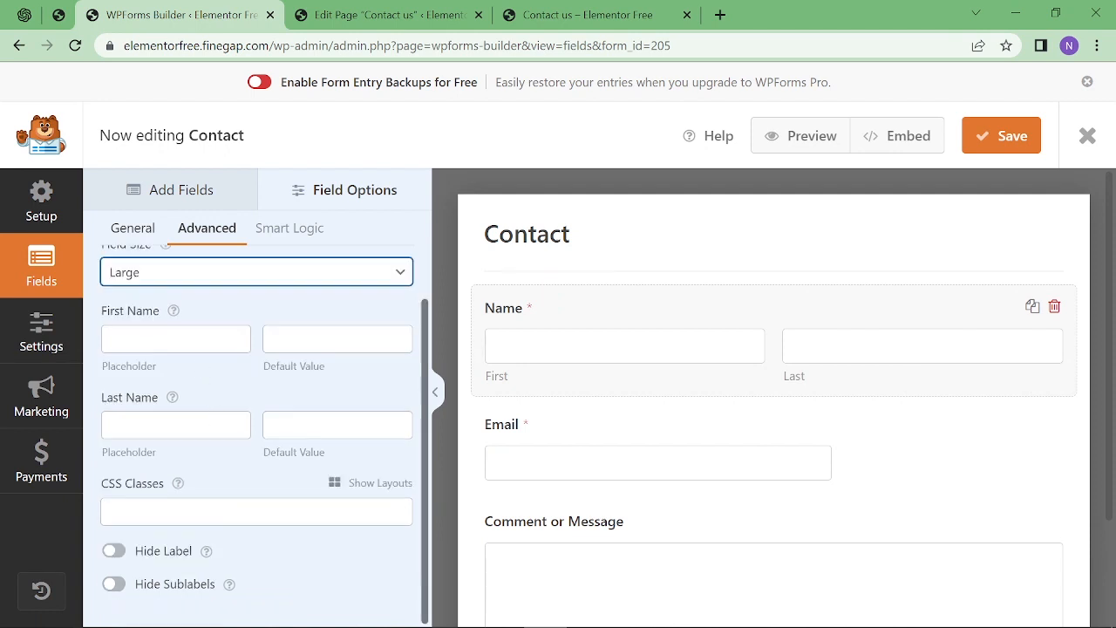
left_click(177, 339)
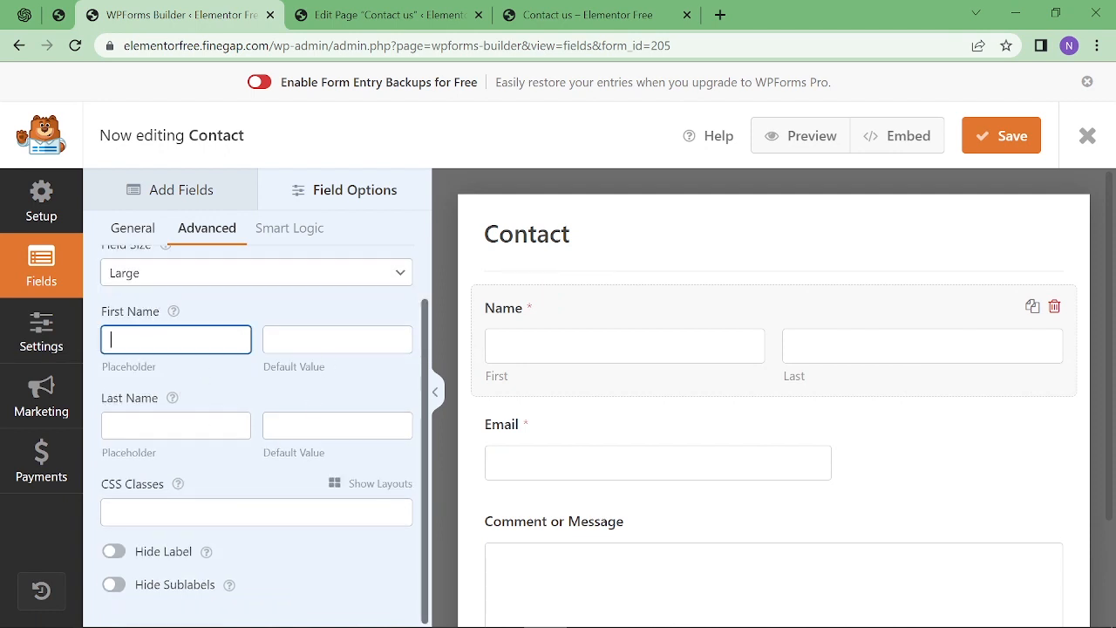
left_click(324, 342)
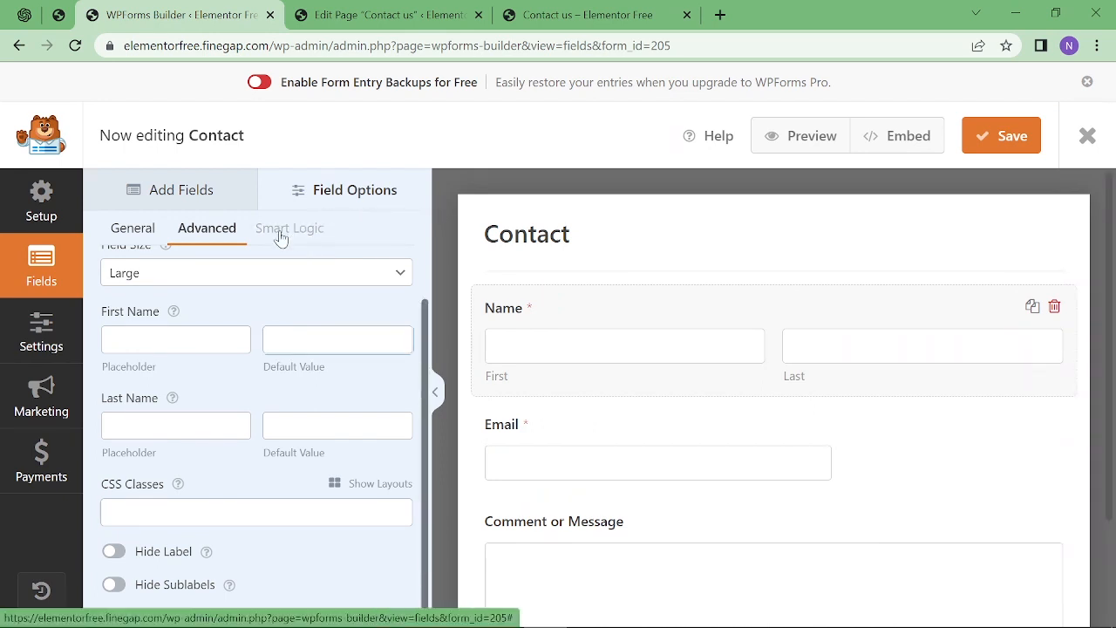
Drag a Multiple Choice field from Add Fields into the form between Name and Email.
left_click(200, 197)
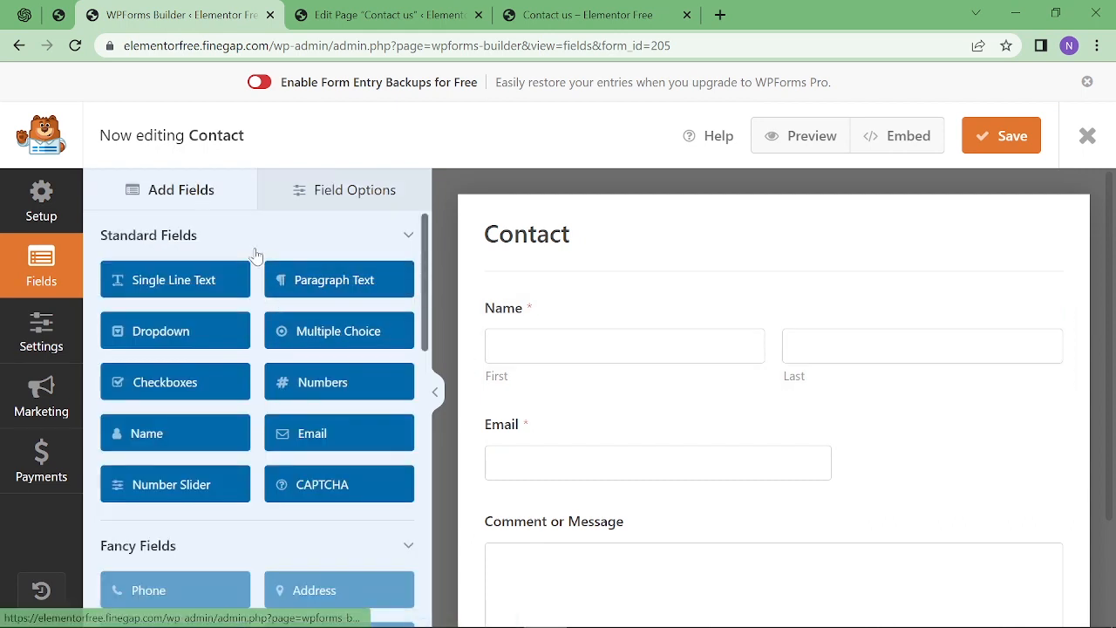
scroll(266, 317, "down", 2)
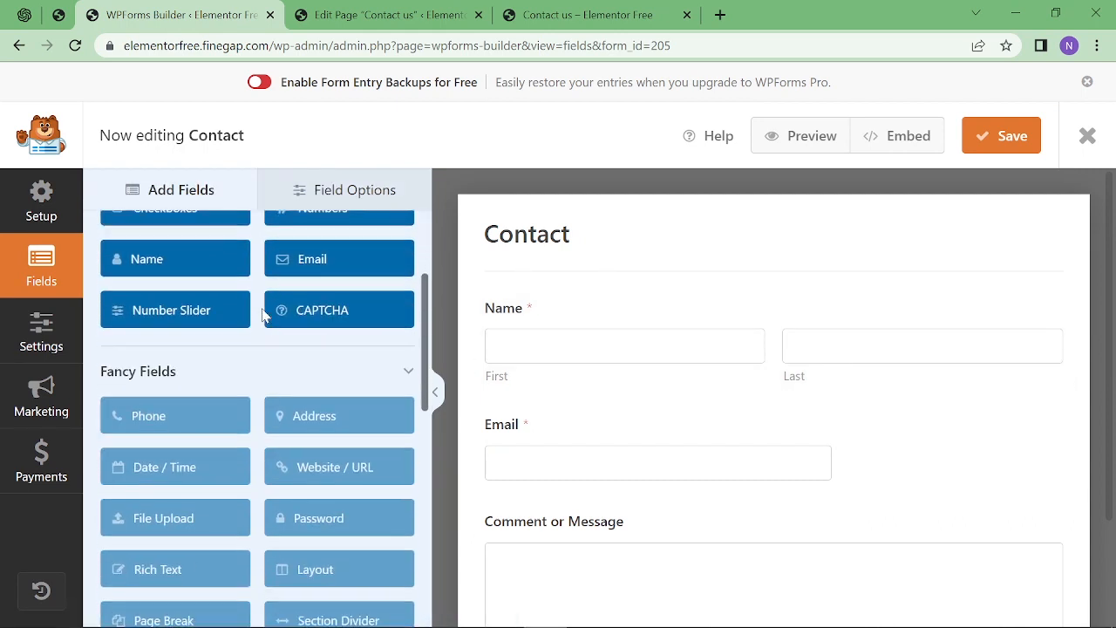
scroll(273, 538, "down", 7)
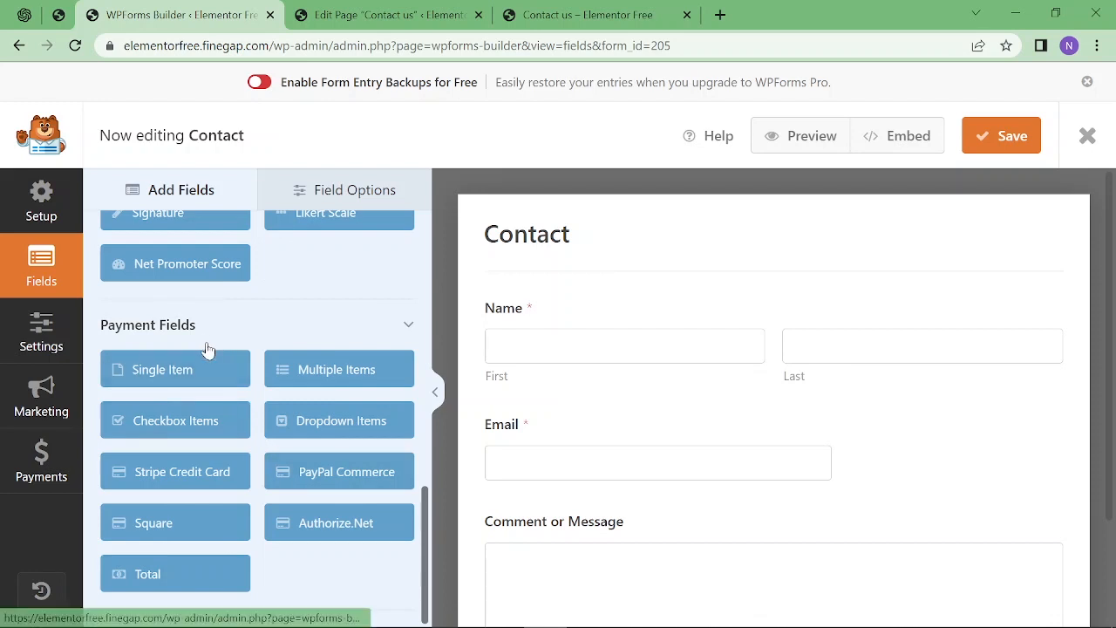
scroll(209, 349, "up", 8)
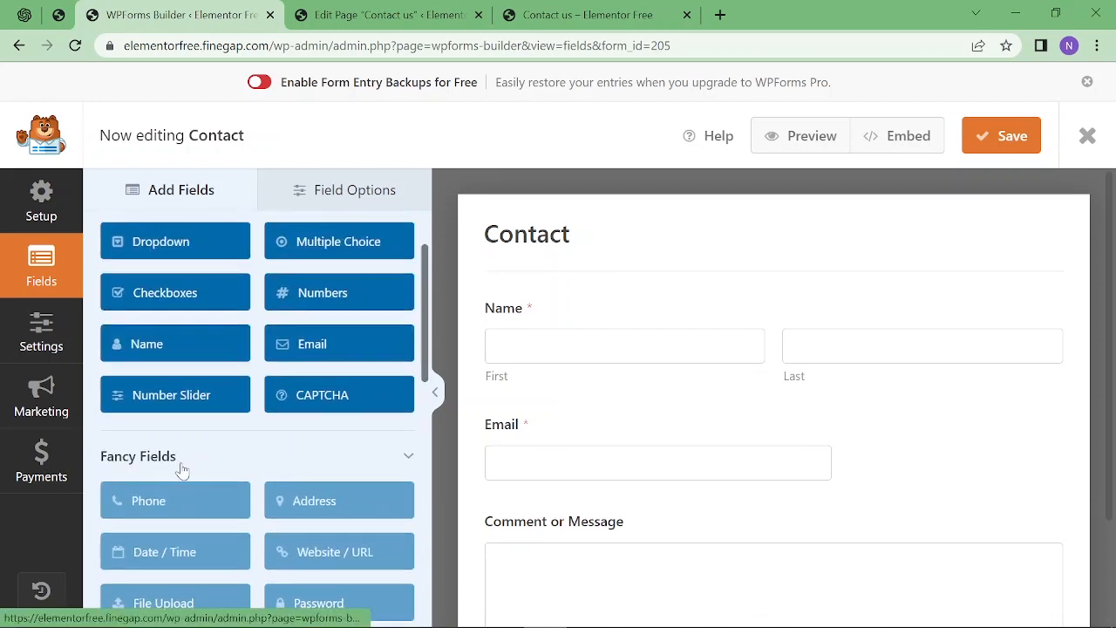
scroll(180, 466, "up", 1)
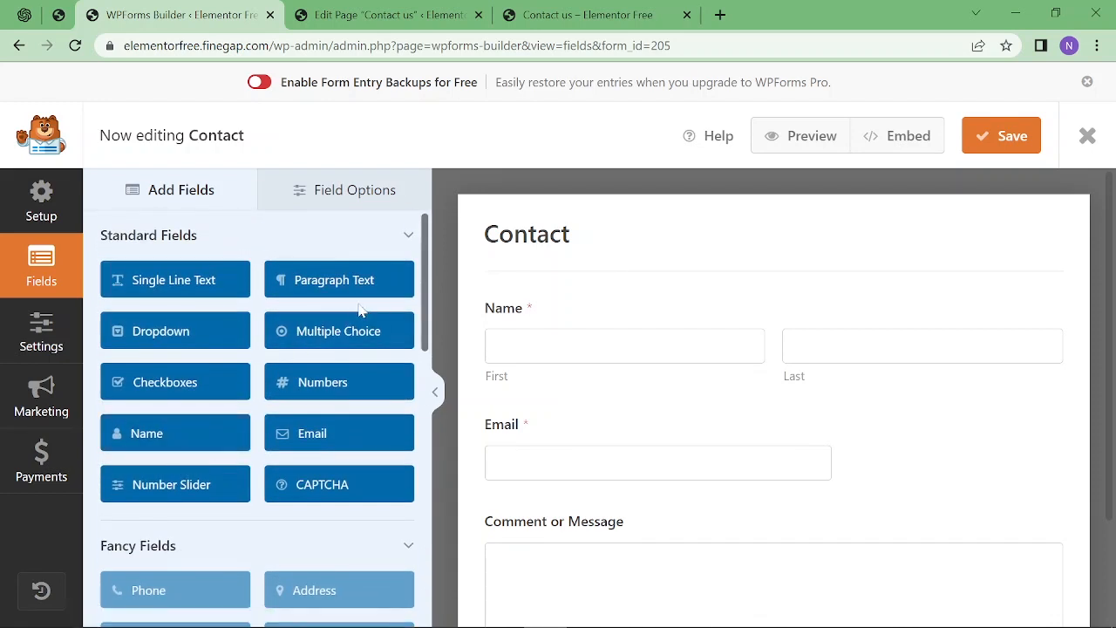
left_click_drag(331, 344, 573, 433)
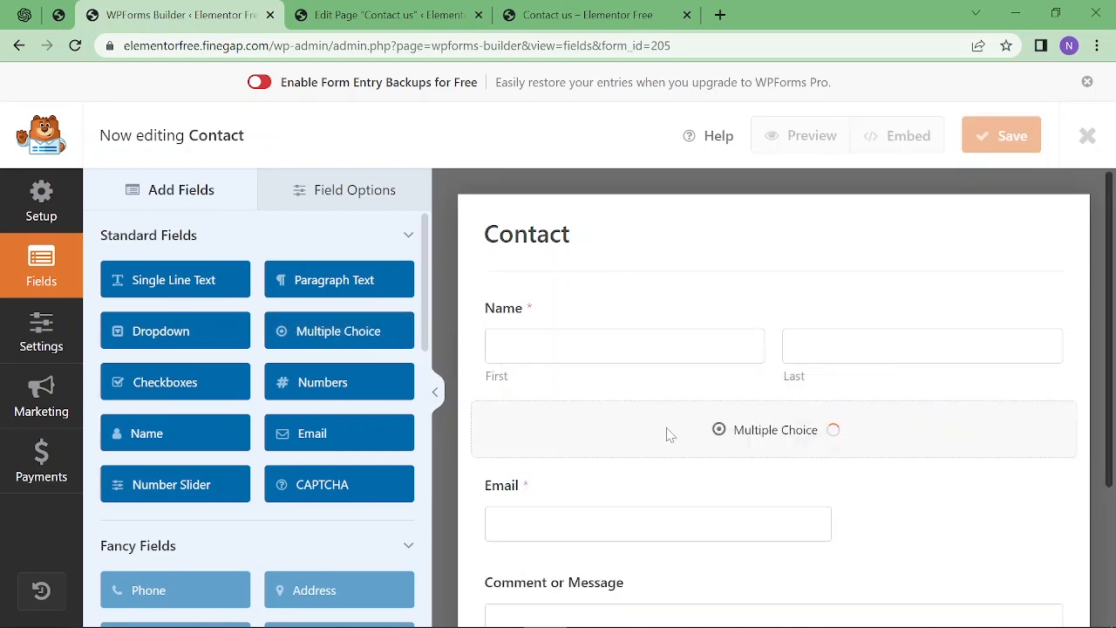
Relabel the choices to 'Finegap' and a person's name, remove Third Choice, and enable image choices.
left_click(664, 453)
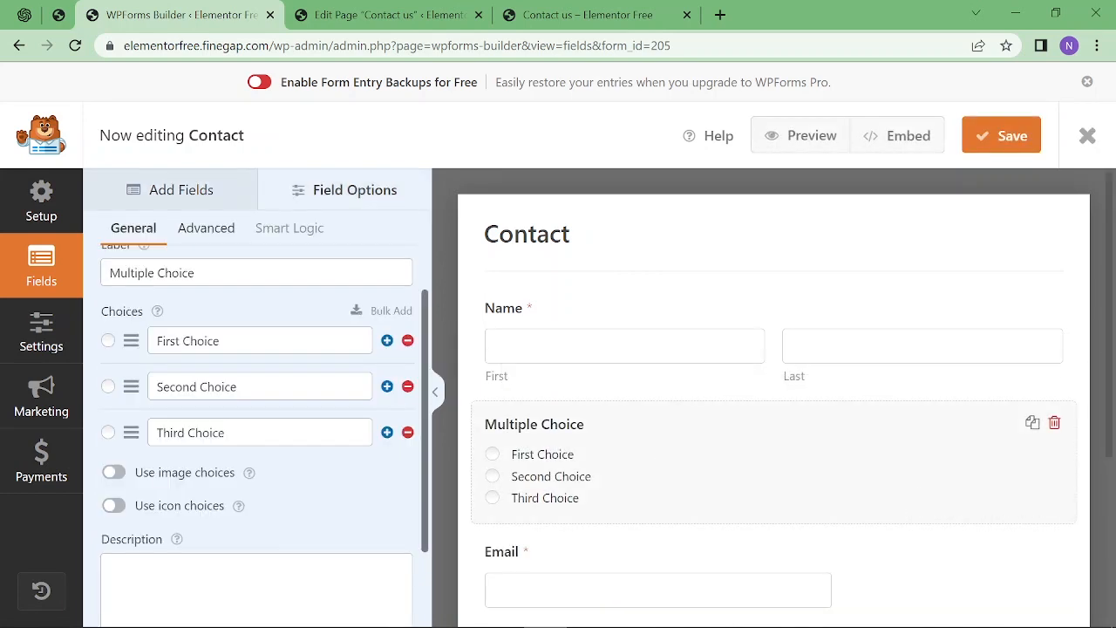
triple_click(265, 347)
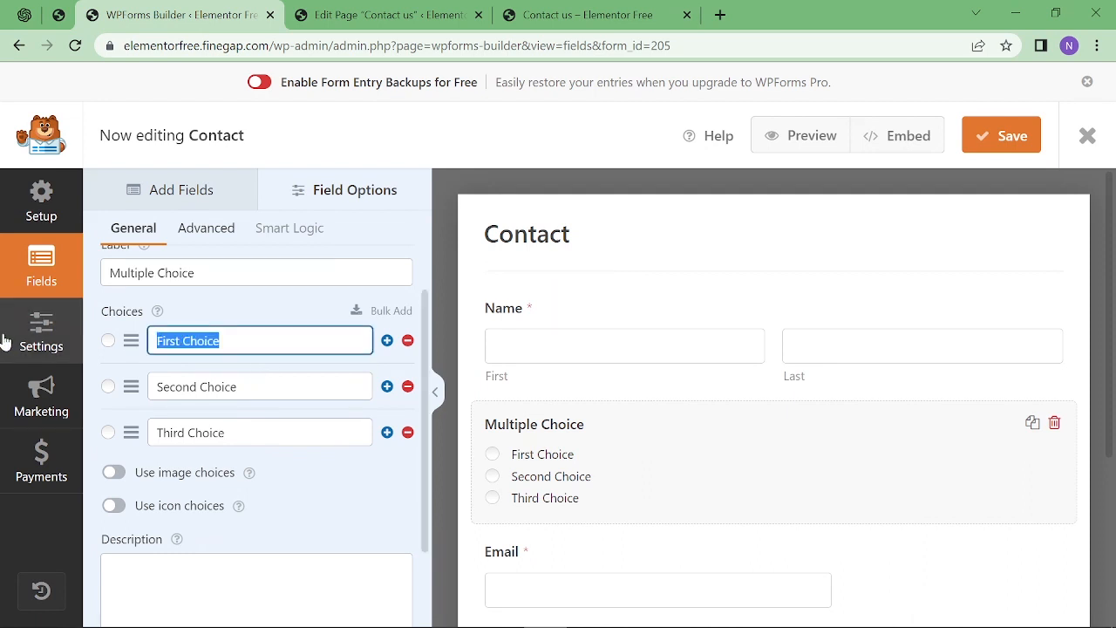
type("Finegap")
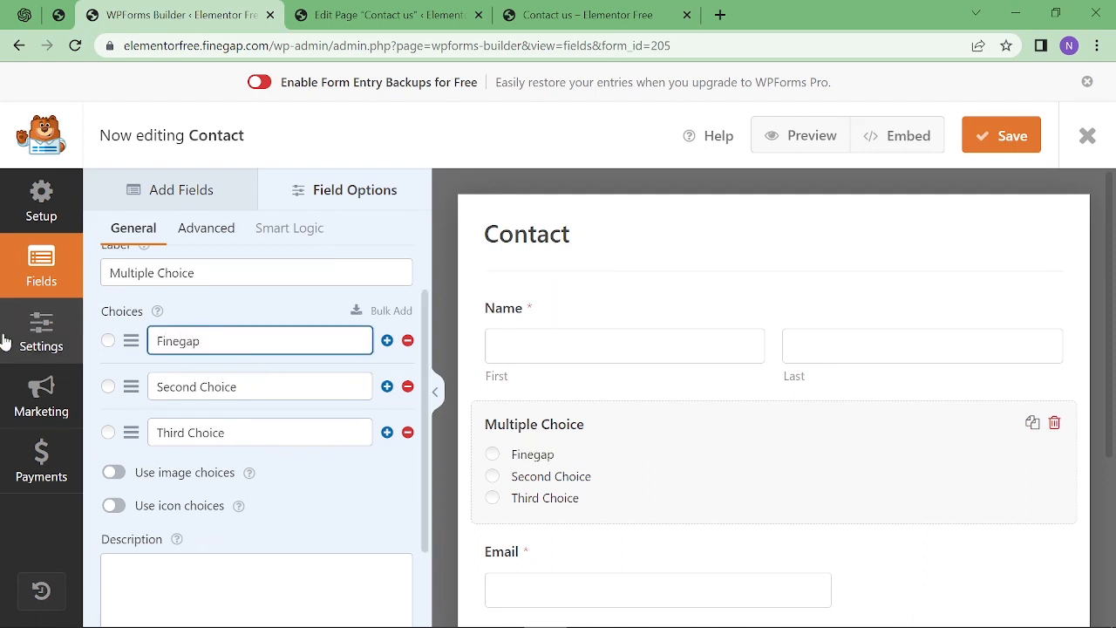
key("Tab")
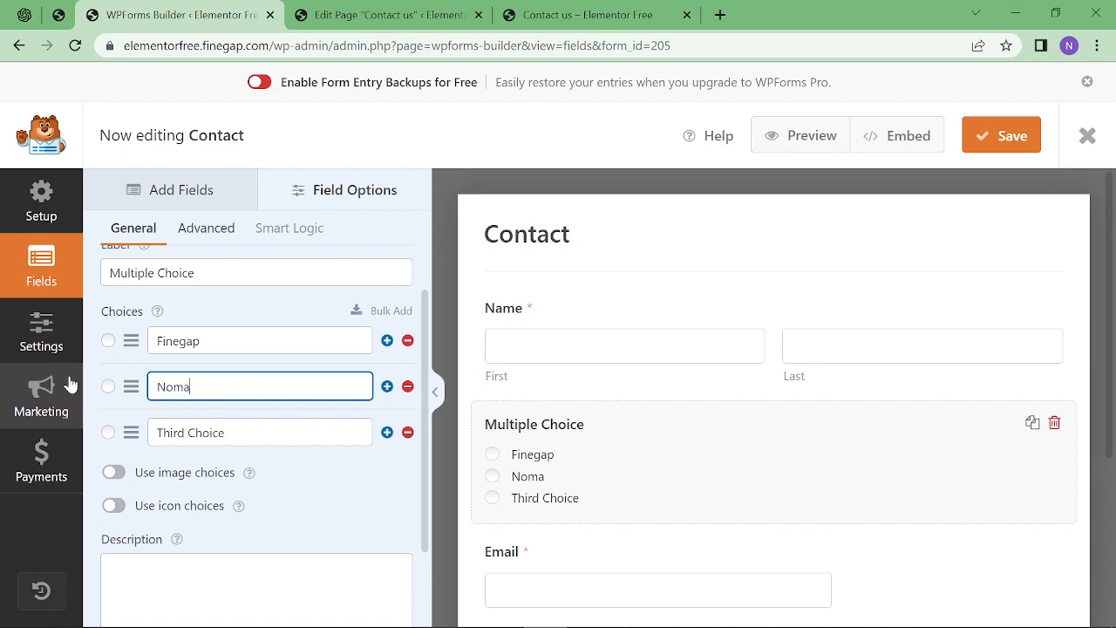
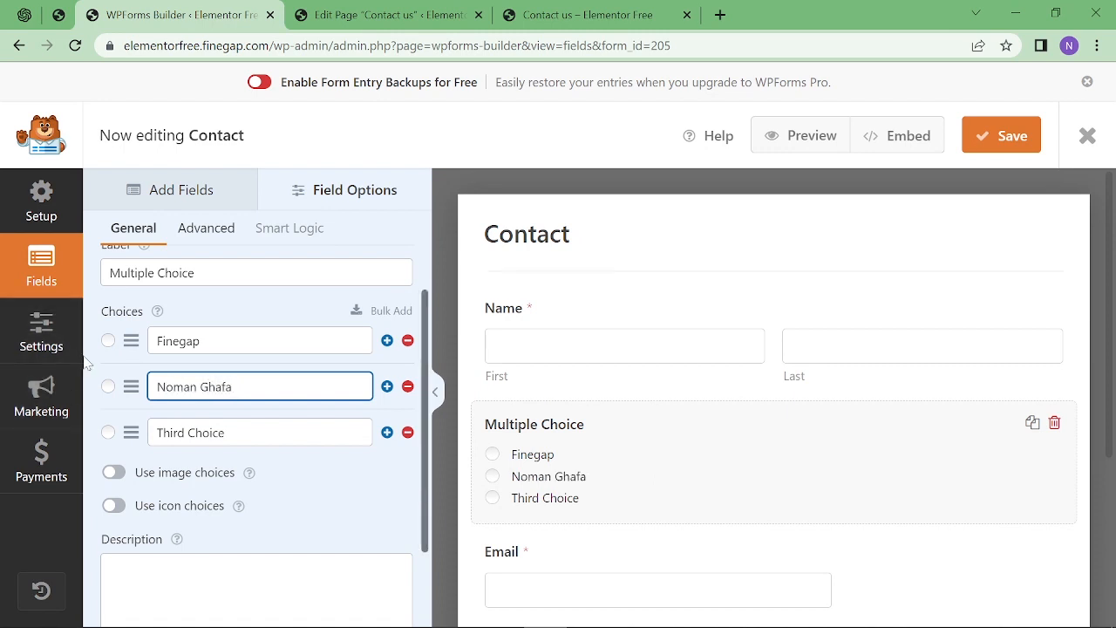
left_click(407, 433)
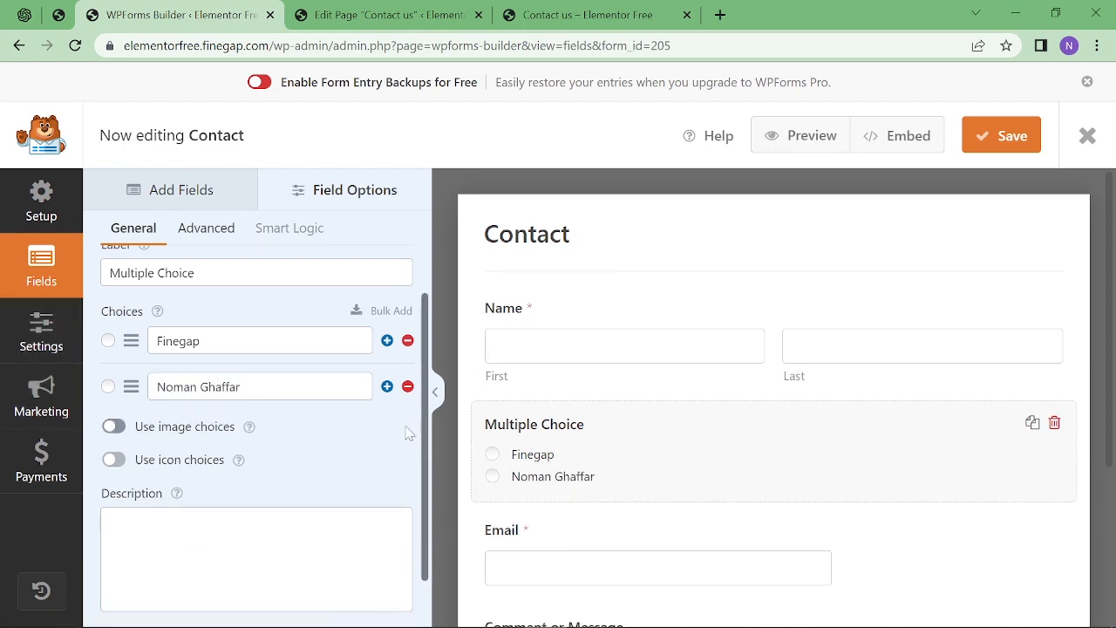
left_click(119, 428)
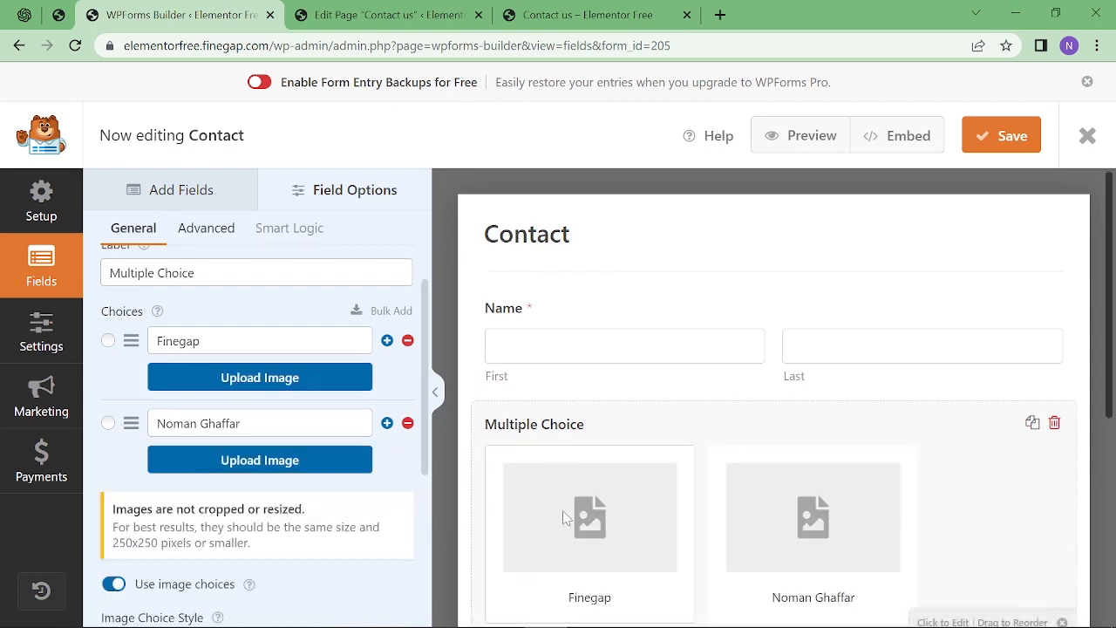
Assign the elemfreak logo to Finegap and the Dynamic Redirect thumbnail to the second choice.
left_click(270, 385)
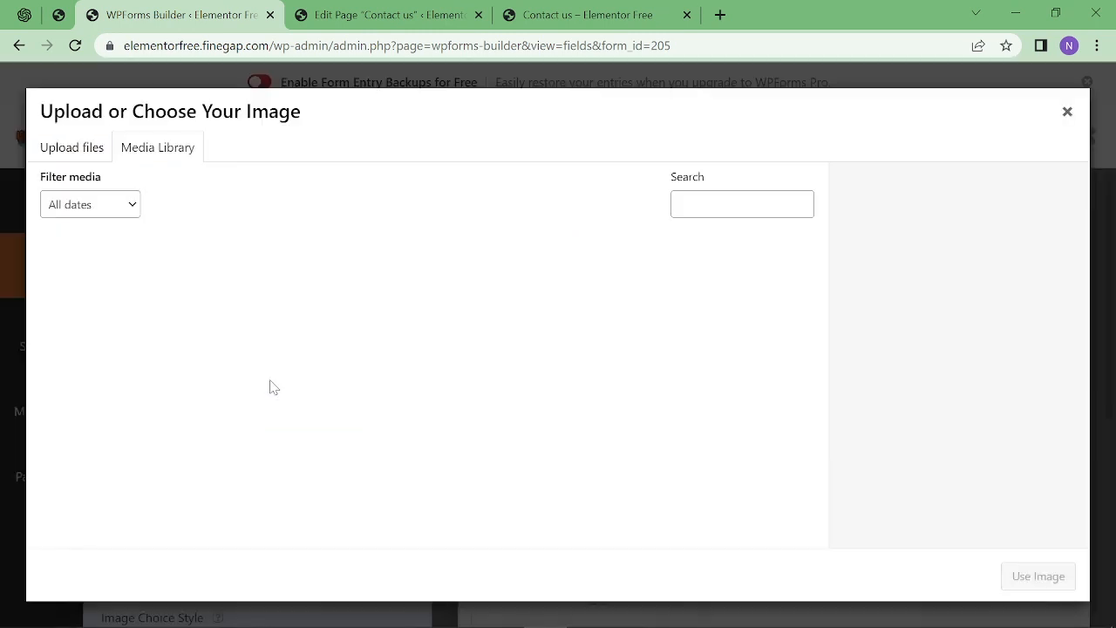
left_click(241, 301)
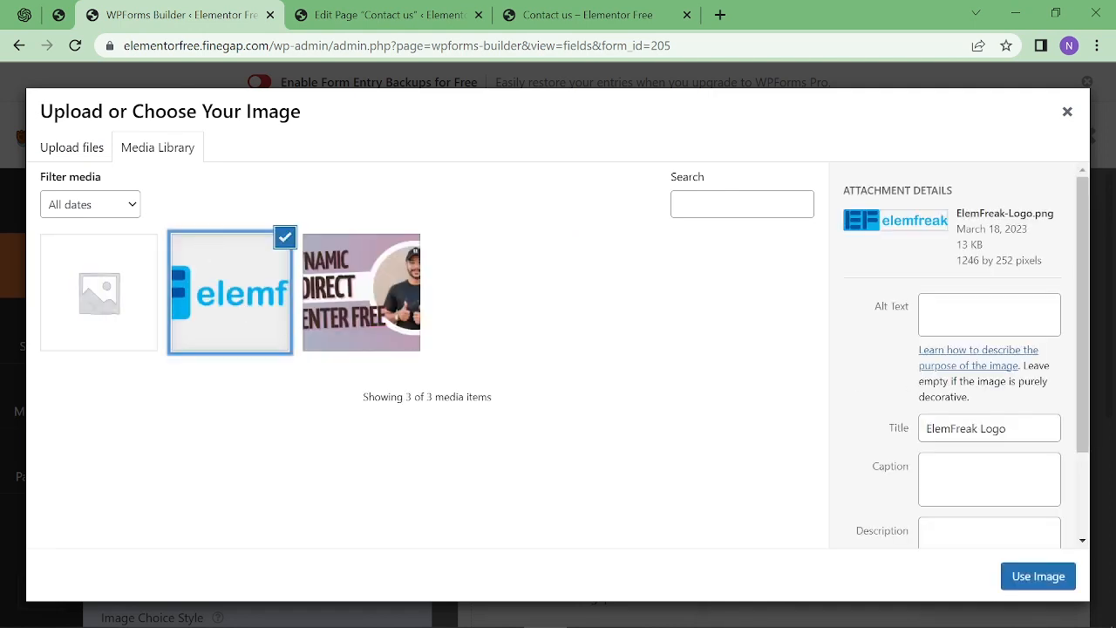
left_click(1037, 576)
left_click(288, 493)
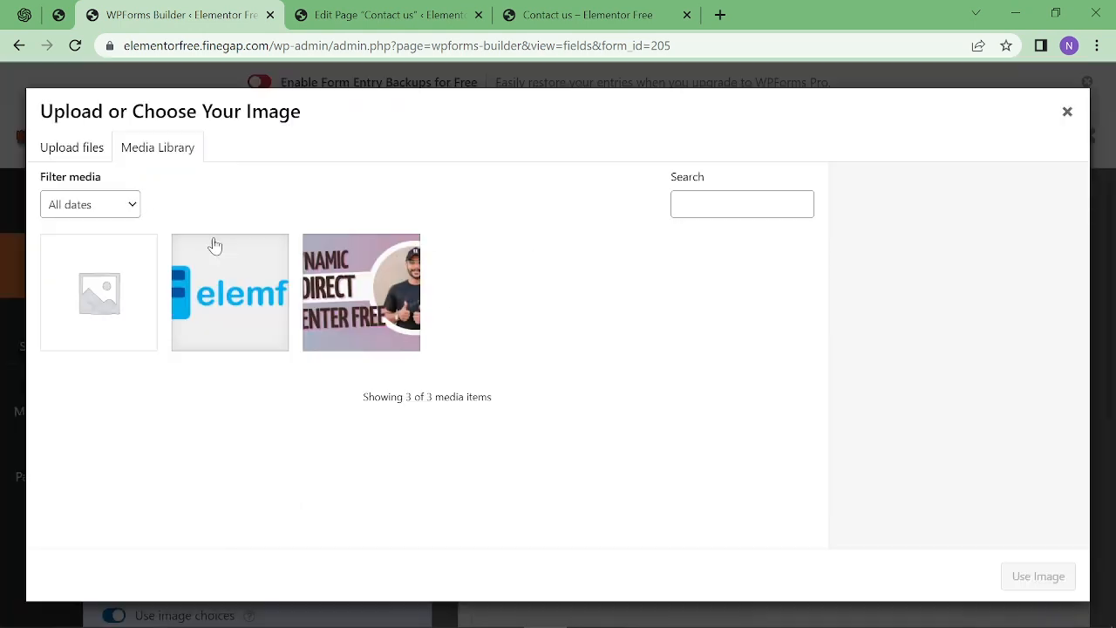
left_click(356, 293)
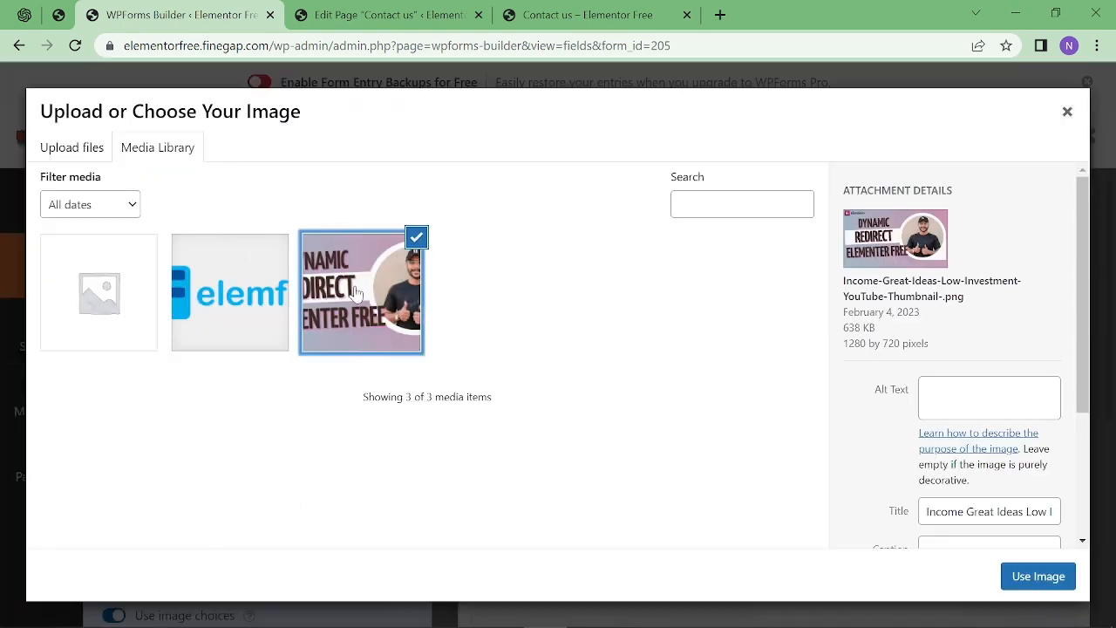
left_click(1027, 582)
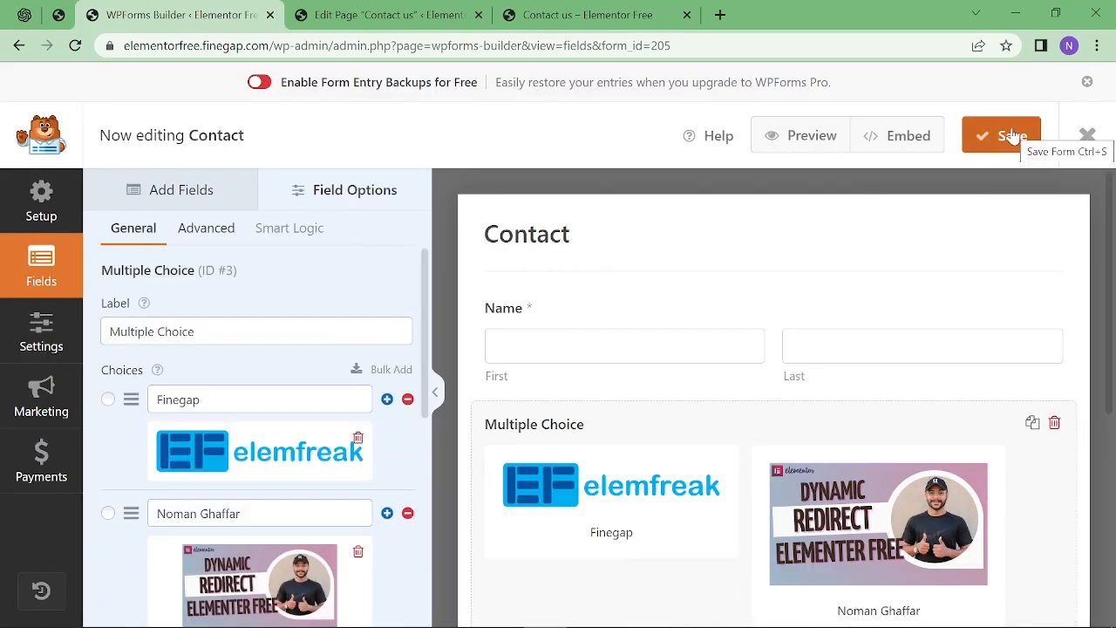
Save the Contact form and scroll down to check the updated fields.
left_click(1011, 135)
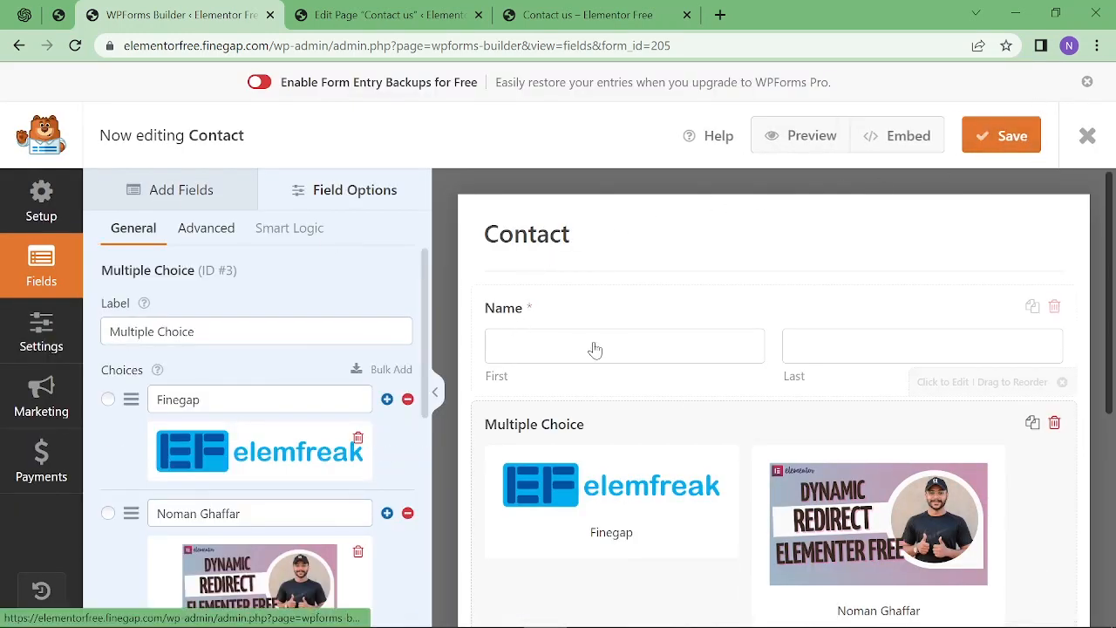
scroll(611, 332, "down", 1)
scroll(628, 358, "down", 3)
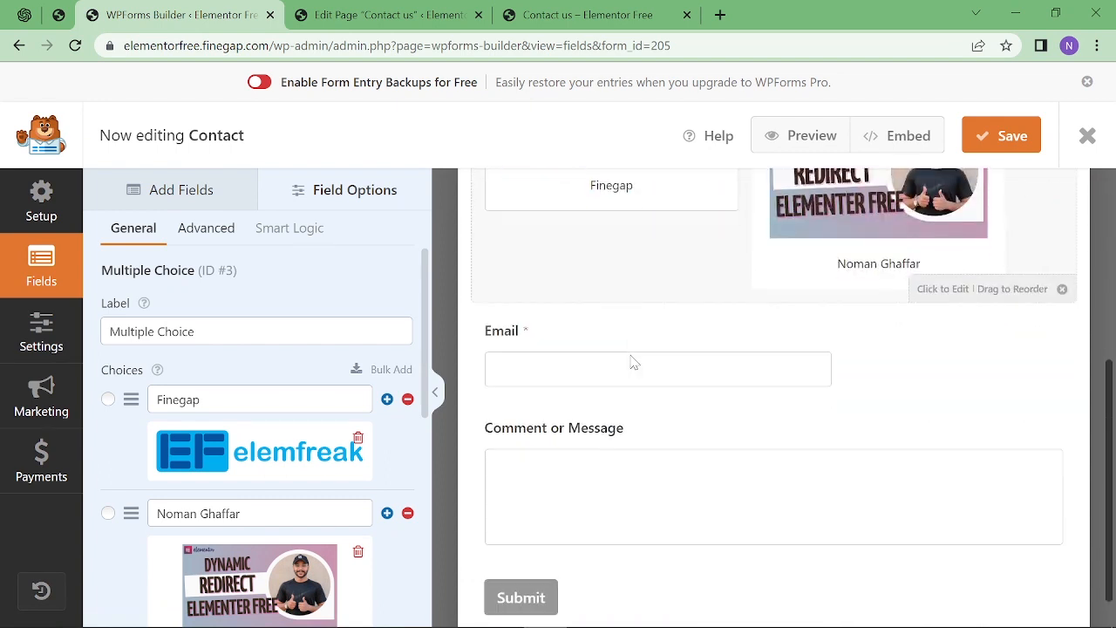
scroll(558, 381, "down", 1)
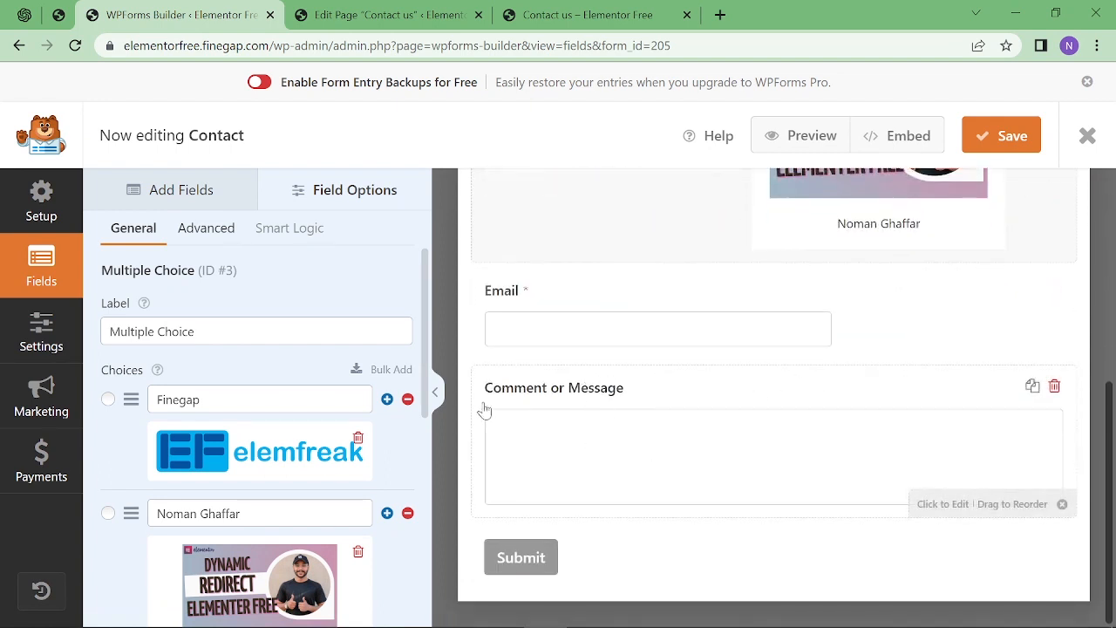
Review the Contact form's spam protection and security settings.
left_click(39, 340)
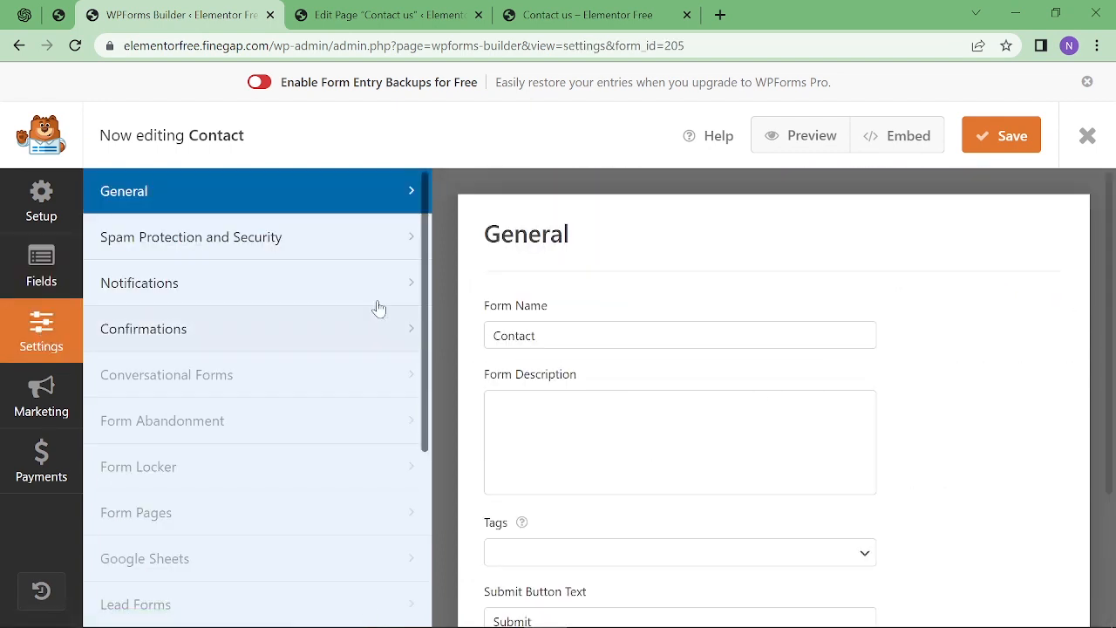
left_click(197, 252)
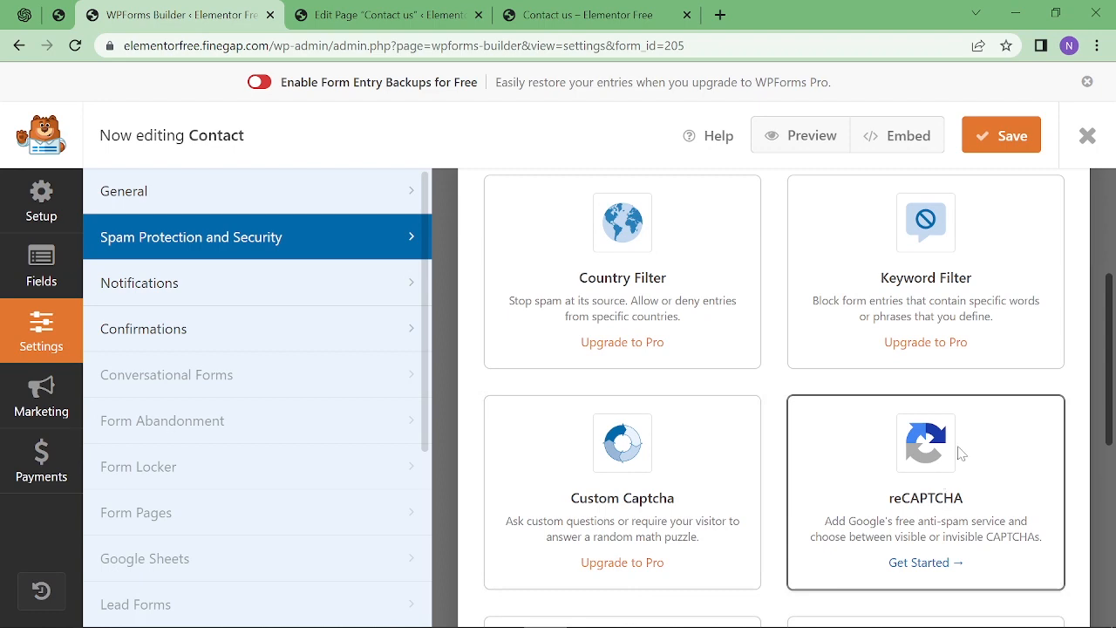
scroll(959, 452, "up", 2)
scroll(615, 426, "down", 3)
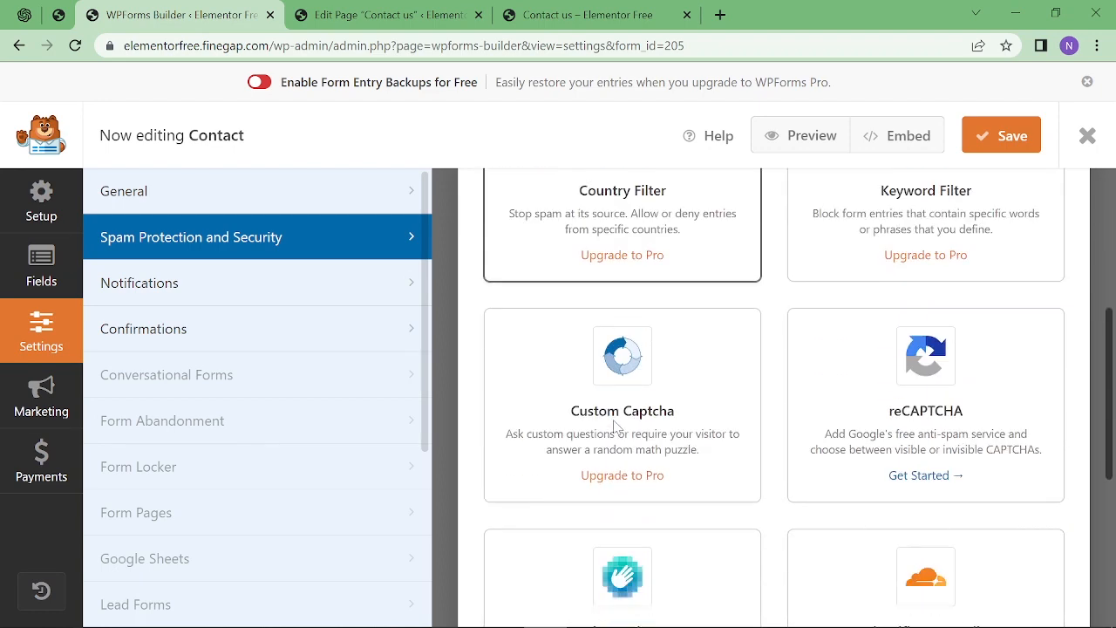
scroll(732, 443, "down", 4)
scroll(735, 445, "up", 4)
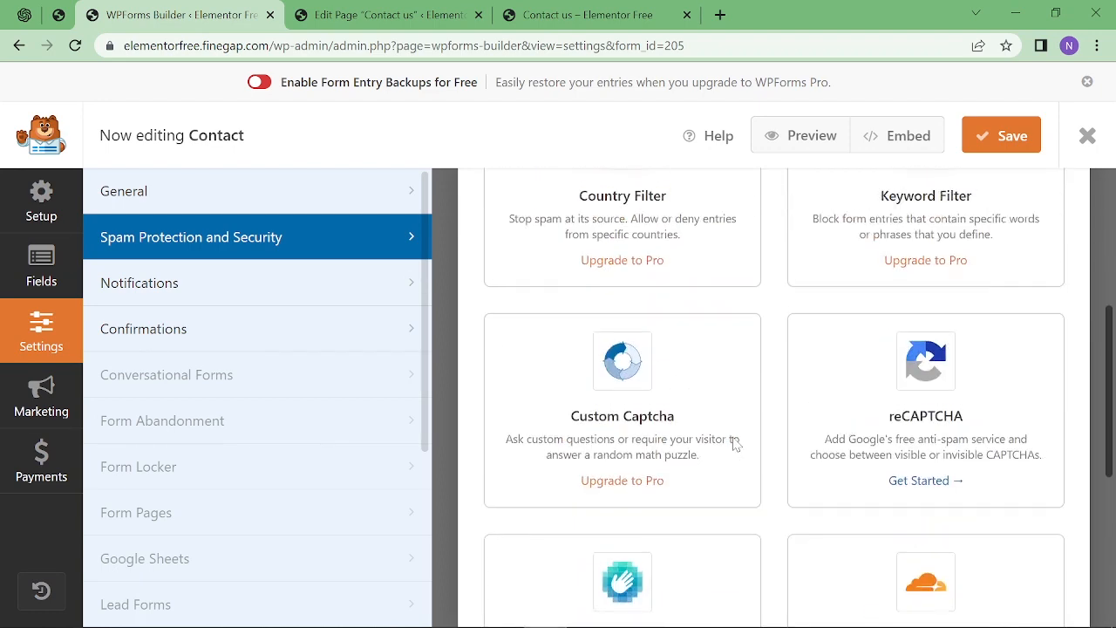
scroll(735, 445, "up", 4)
Look through the notification settings and select the whole email message template.
left_click(195, 291)
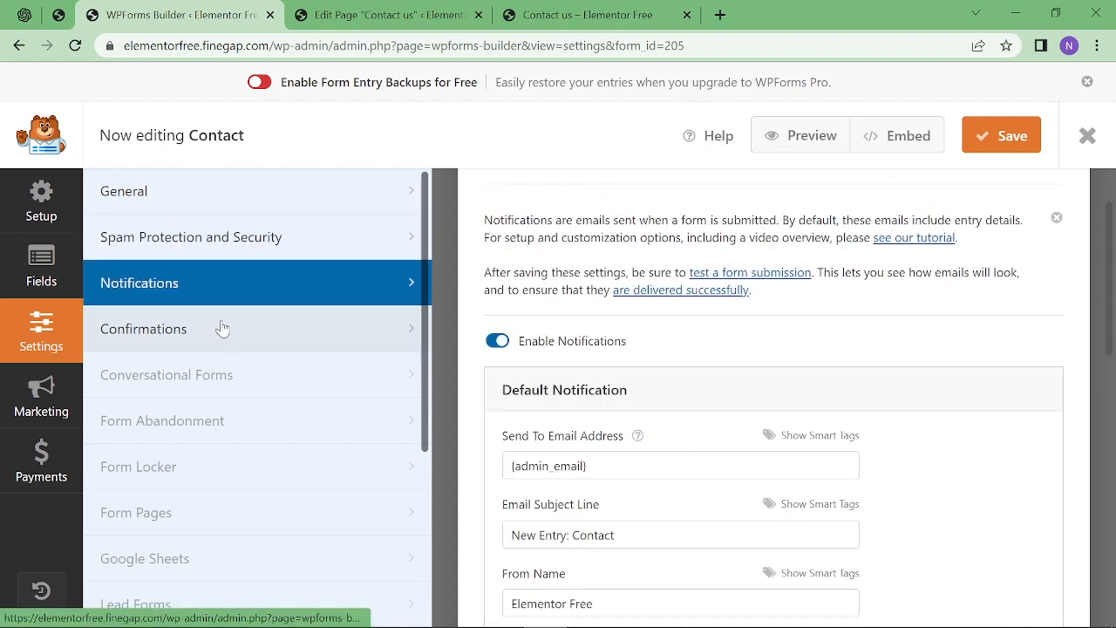
scroll(567, 331, "down", 1)
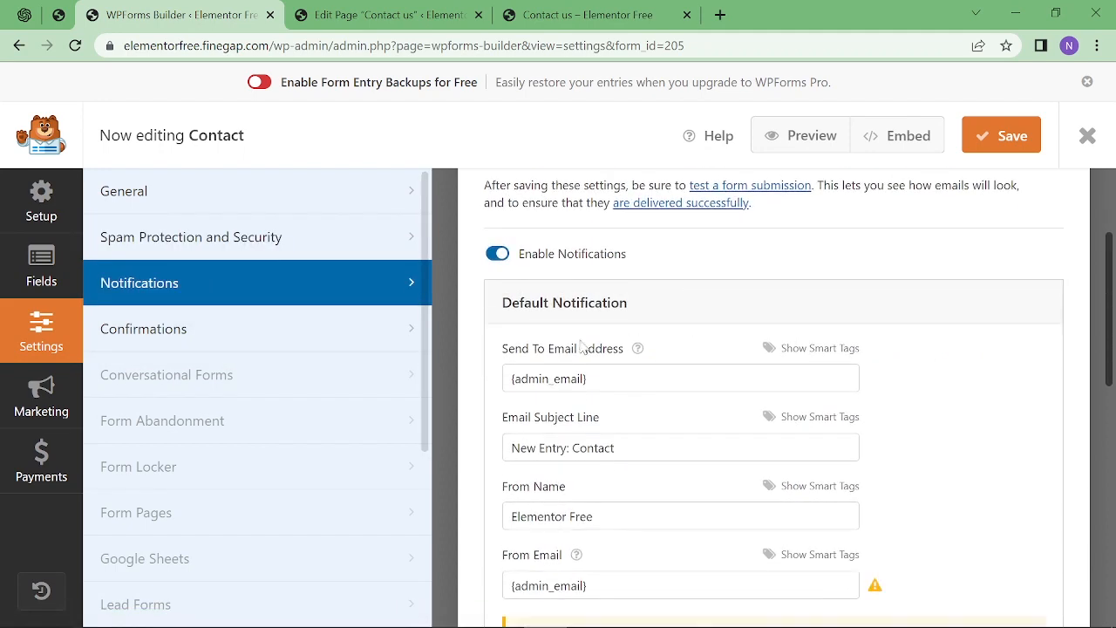
scroll(773, 397, "down", 2)
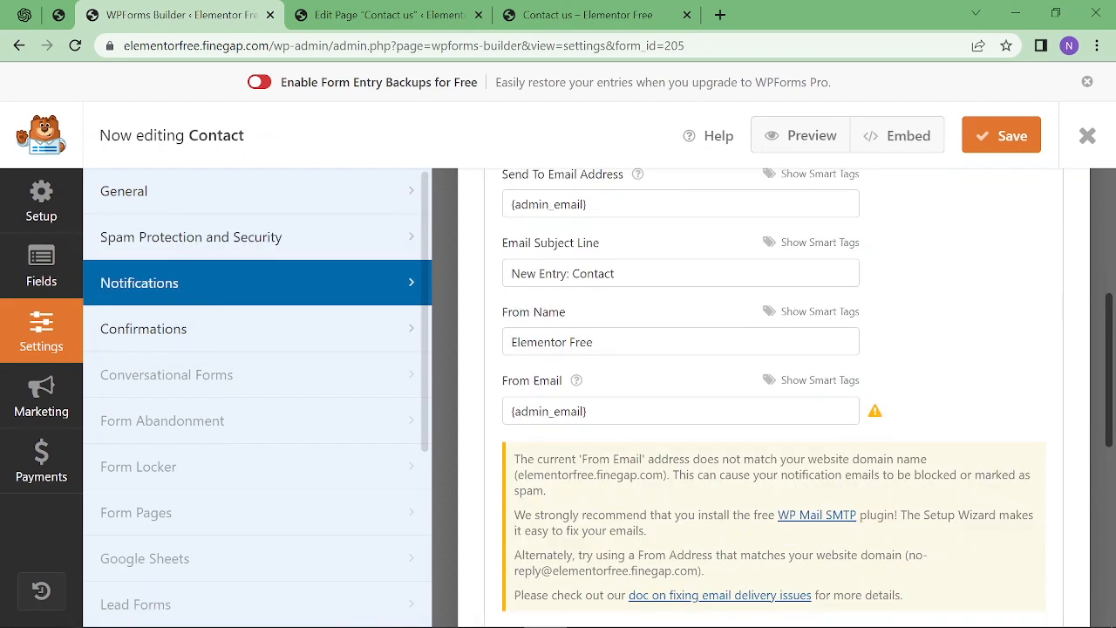
scroll(606, 435, "up", 3)
scroll(606, 436, "down", 9)
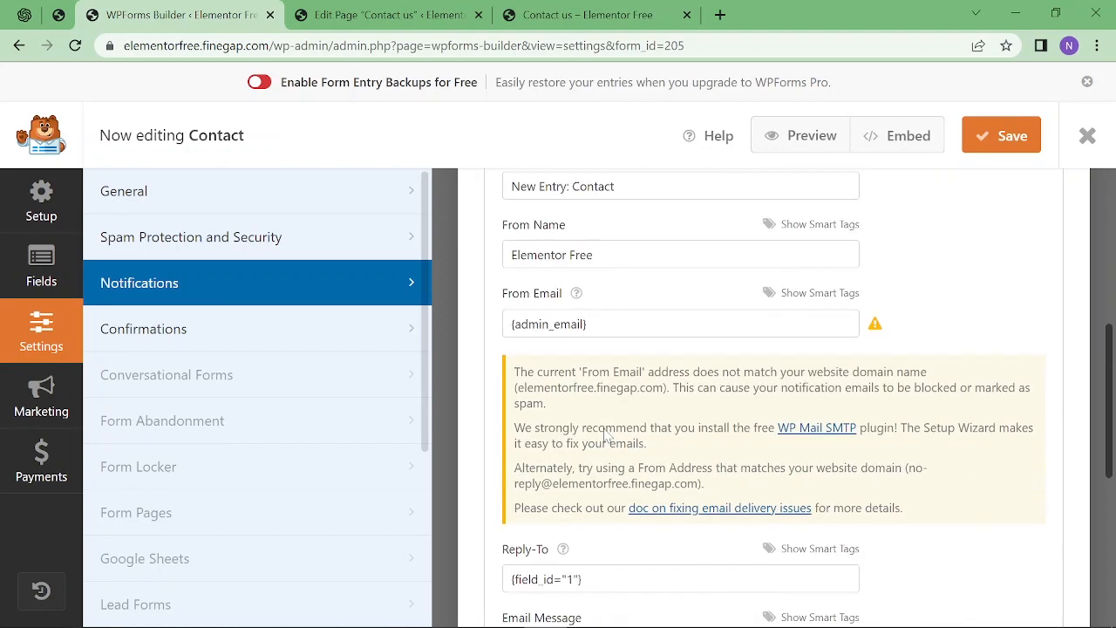
scroll(605, 436, "up", 2)
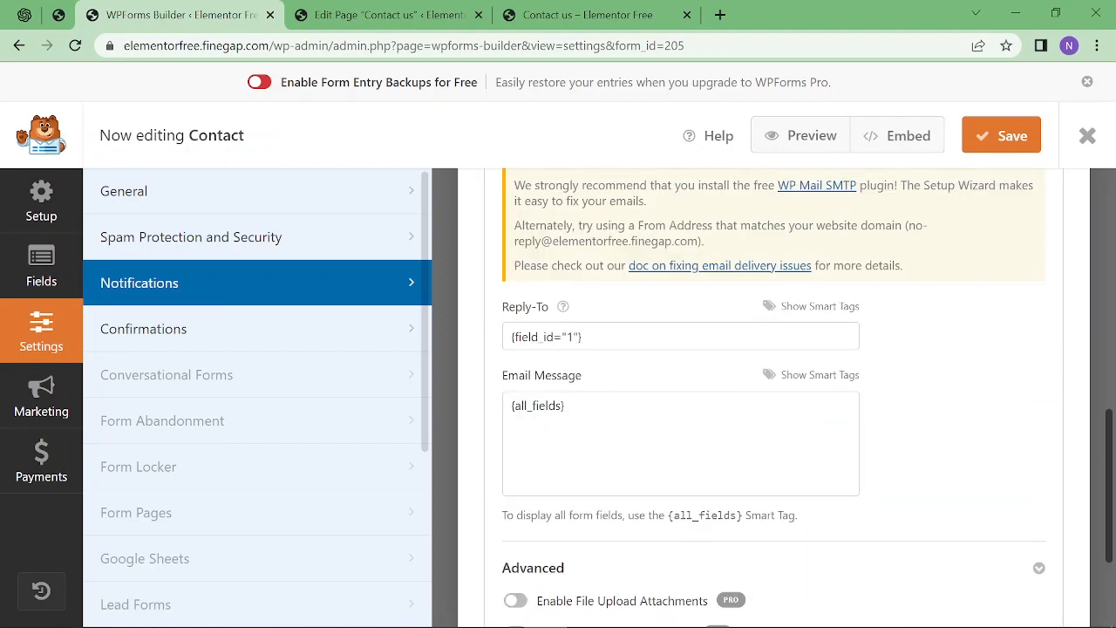
left_click(603, 433)
key("ctrl+a")
scroll(604, 433, "down", 2)
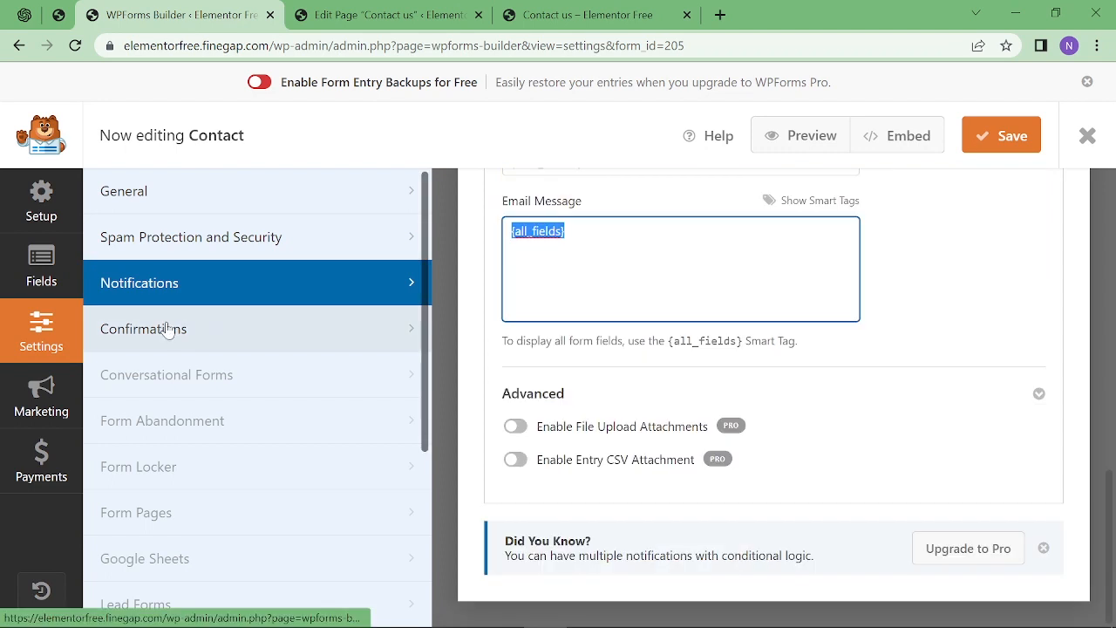
Review the confirmation message settings, then return to the form's Setup page.
left_click(168, 330)
scroll(705, 417, "up", 3)
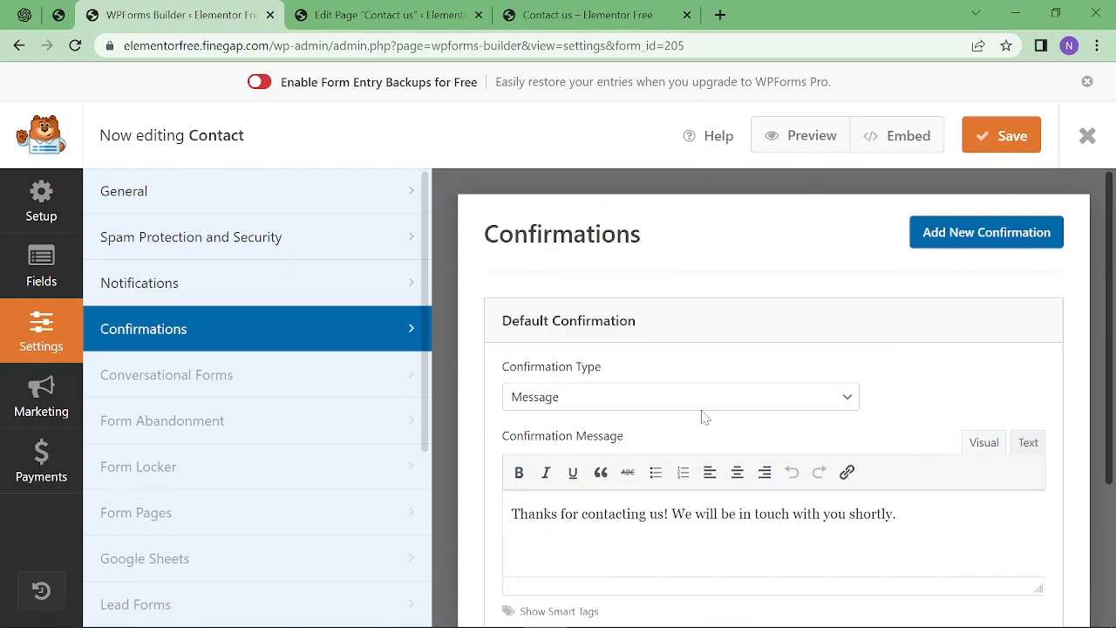
scroll(704, 416, "down", 1)
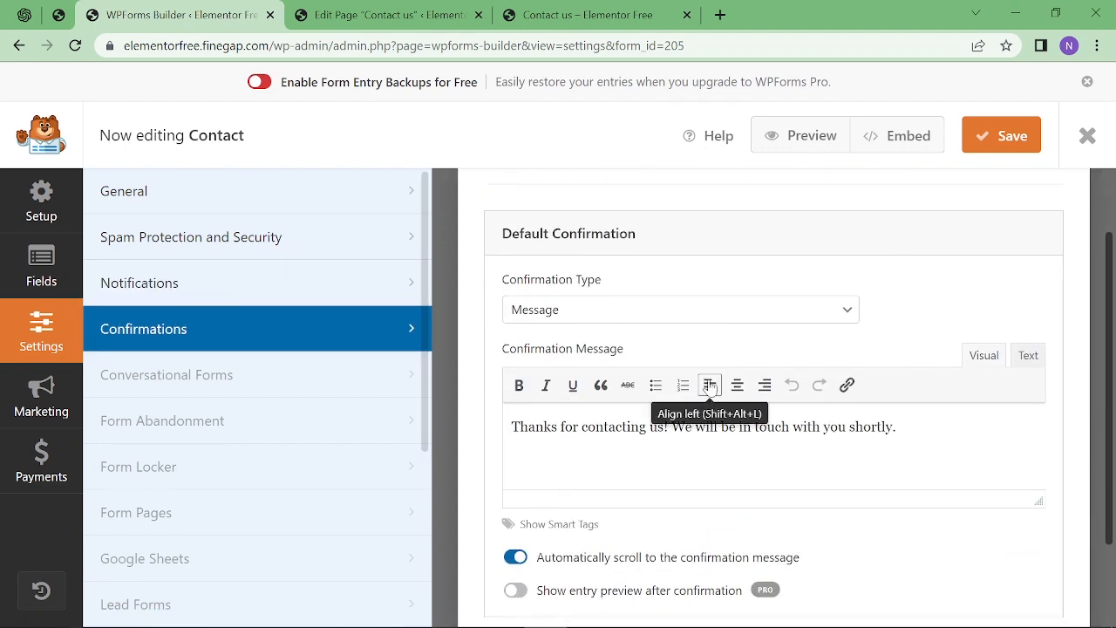
scroll(705, 417, "up", 1)
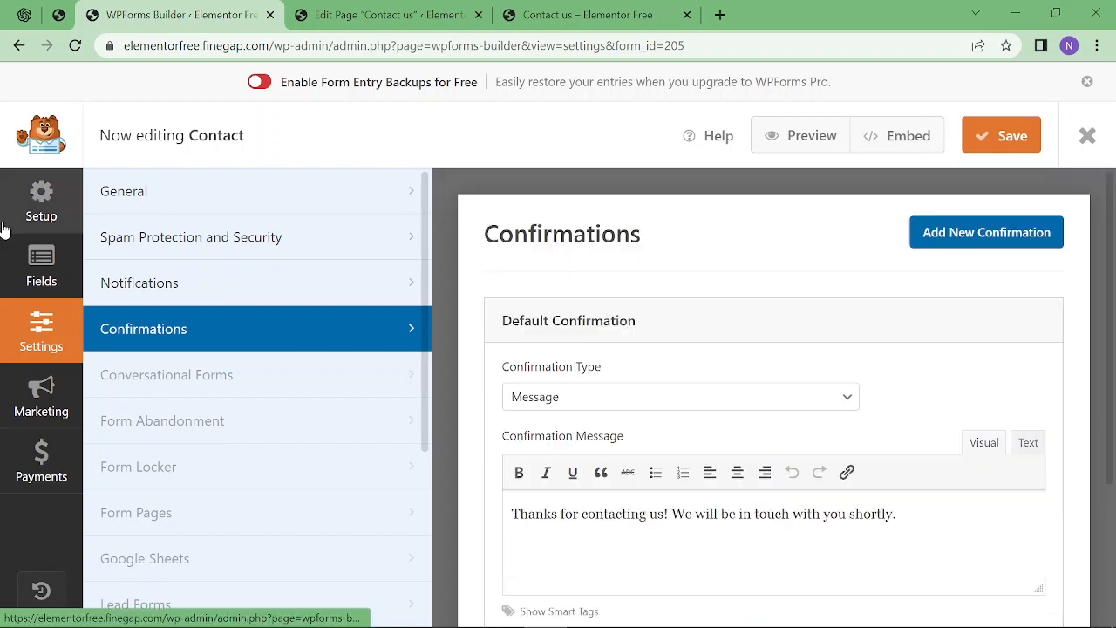
left_click(34, 218)
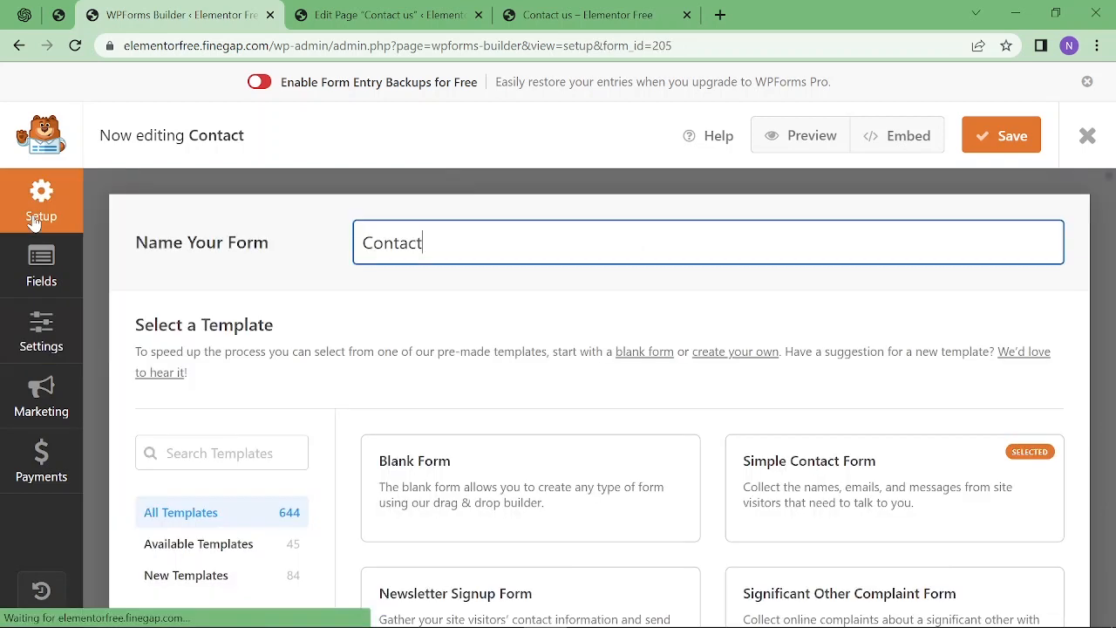
Save the form and choose the existing 'Contact us' page as its embed destination.
left_click(1012, 147)
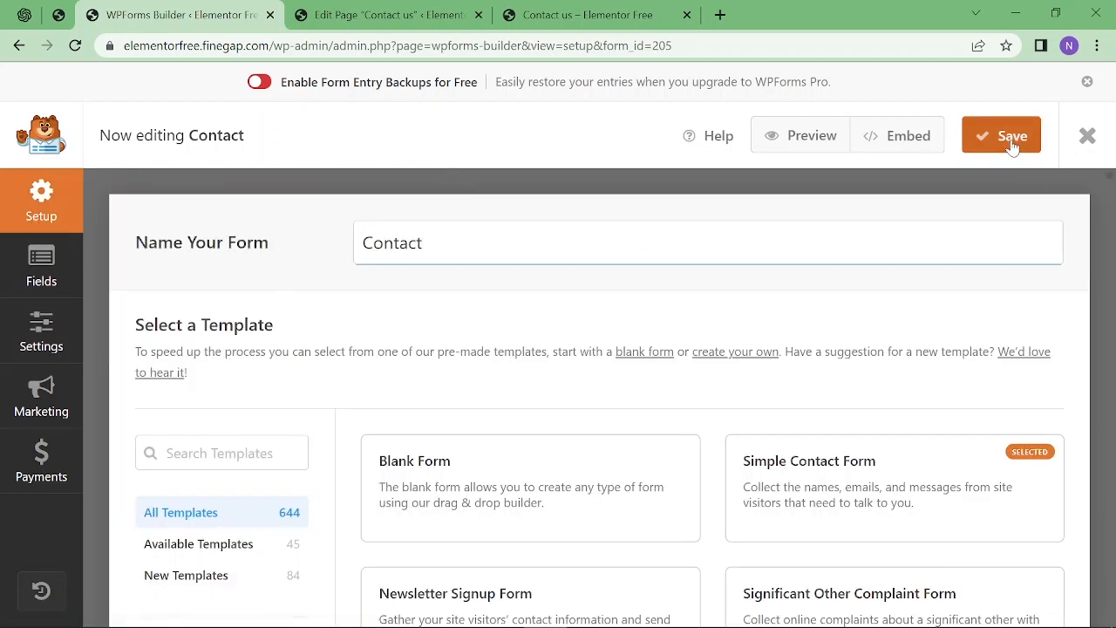
left_click(889, 141)
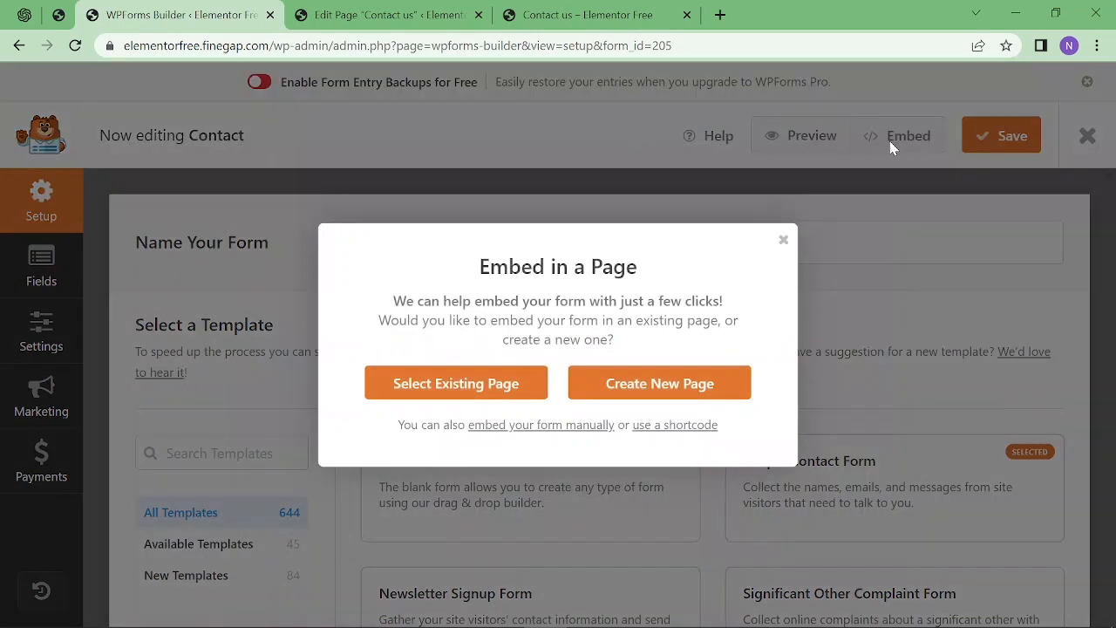
left_click_drag(648, 274, 478, 268)
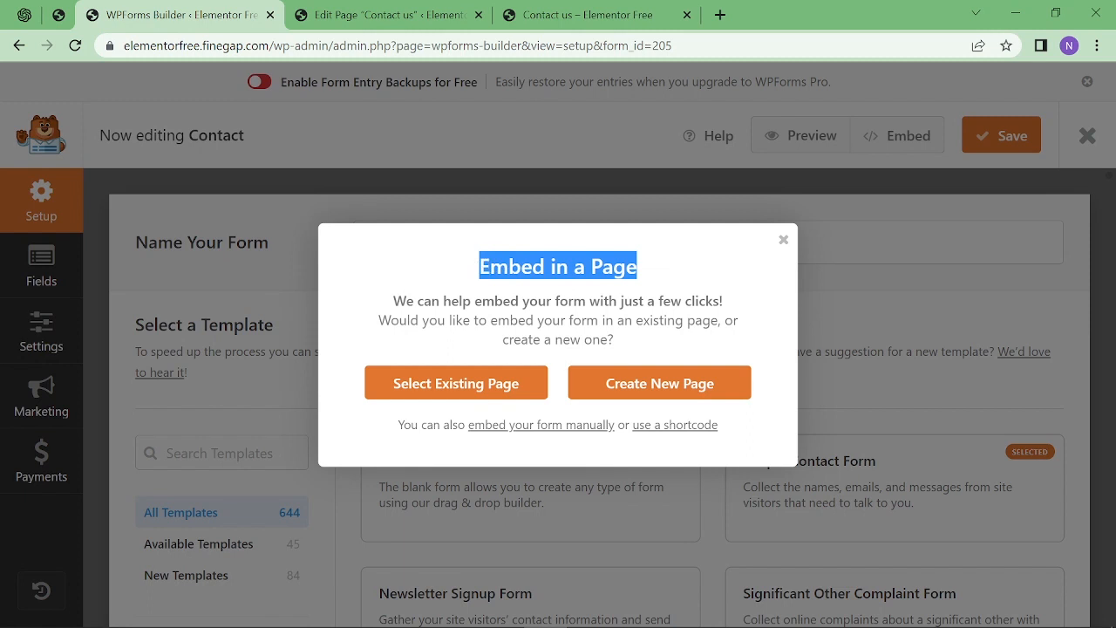
left_click(462, 389)
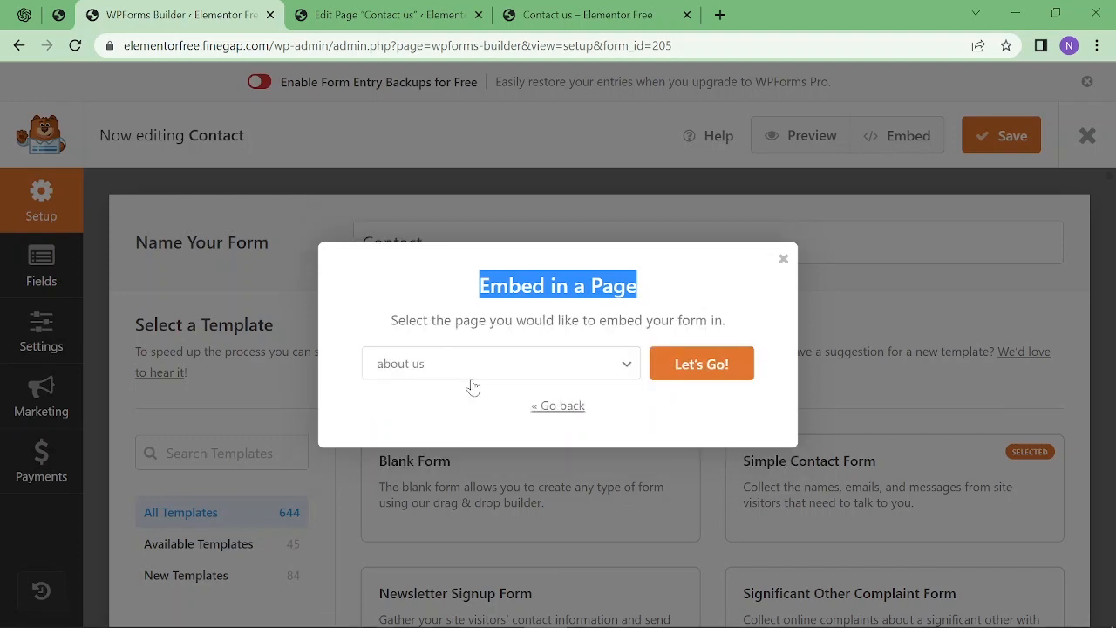
left_click(489, 376)
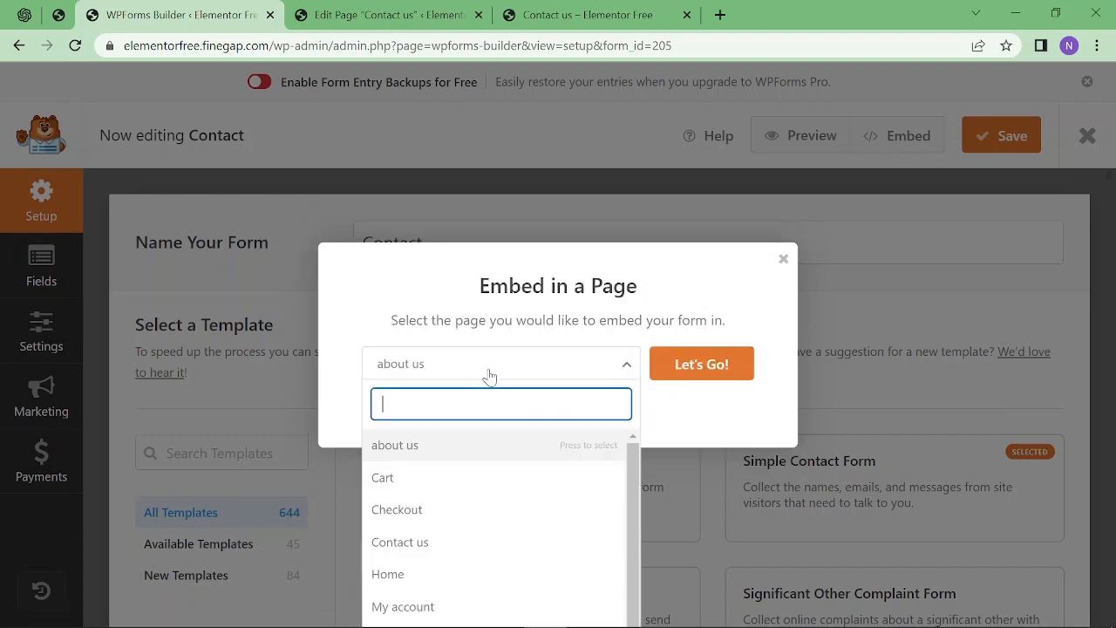
left_click(469, 547)
left_click(725, 369)
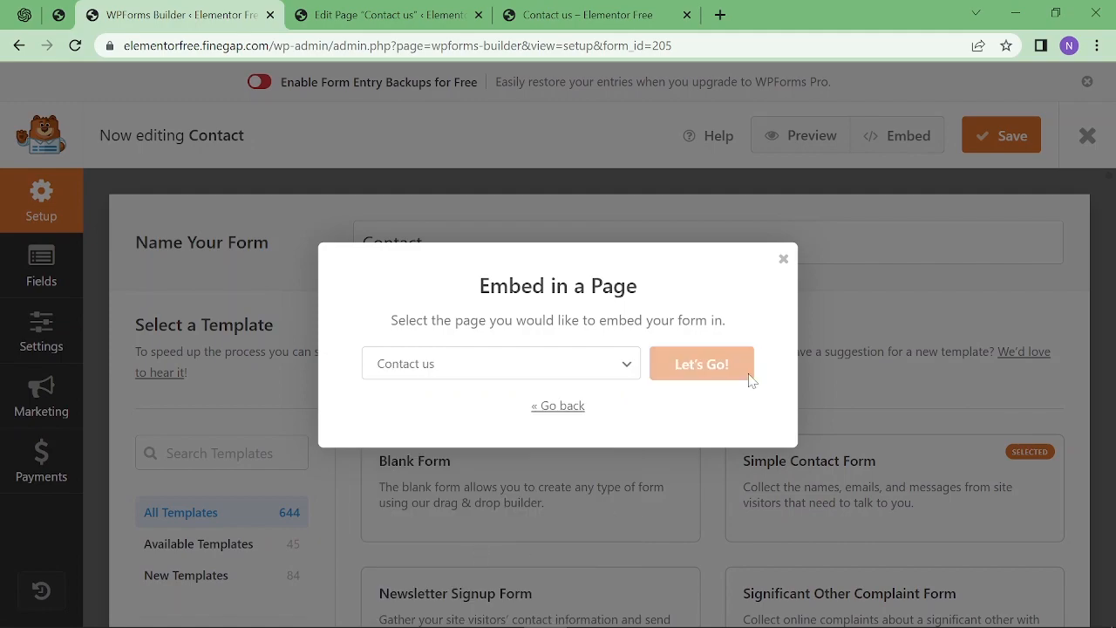
Delete the old Contact Form 7 shortcode from the Contact us page body.
scroll(564, 395, "down", 3)
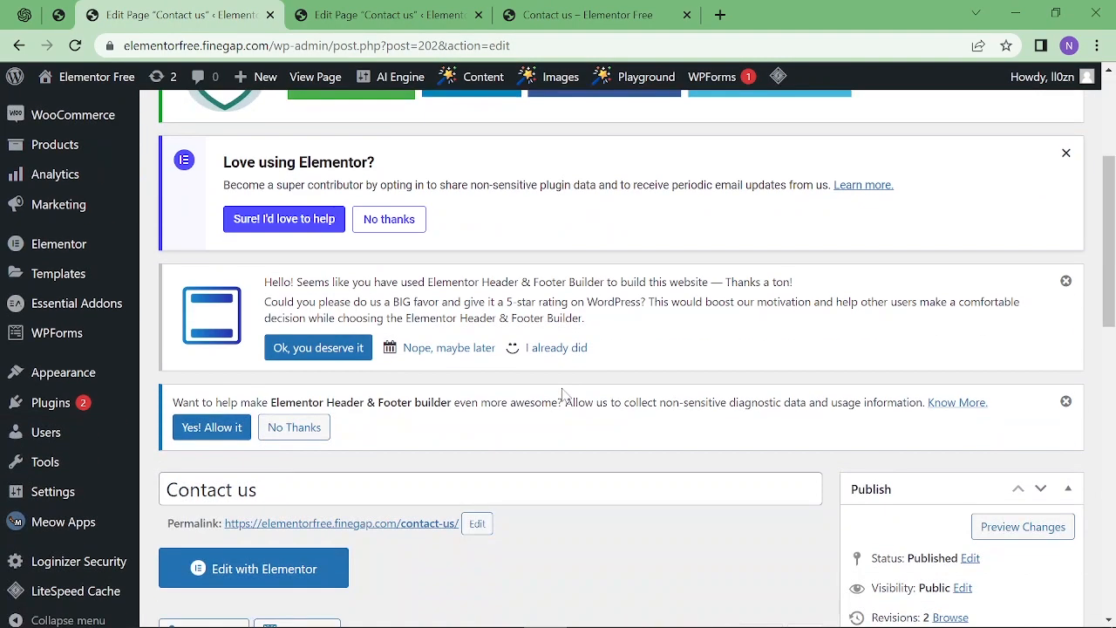
scroll(564, 395, "down", 2)
left_click_drag(443, 522, 173, 522)
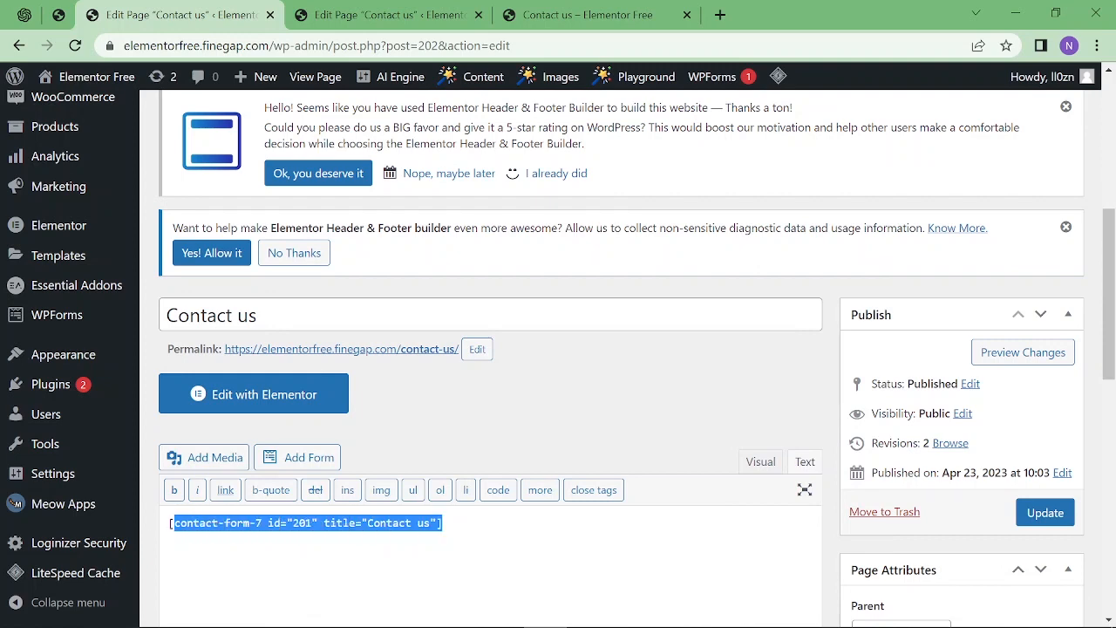
key("BackSpace")
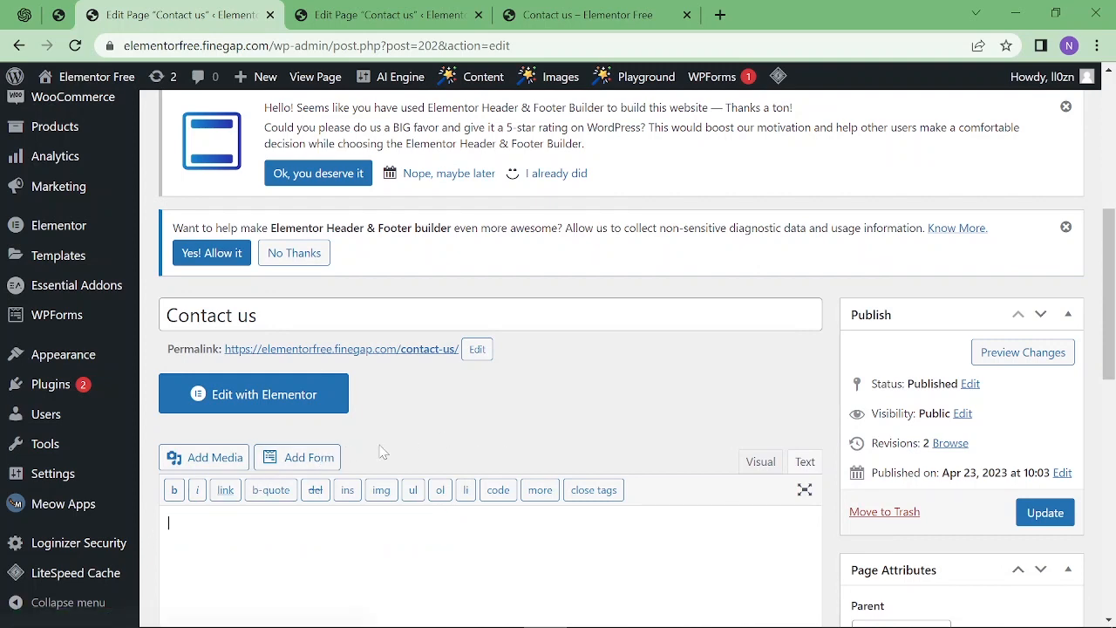
Insert the Contact form with its name and description shown, then update the page.
left_click(317, 460)
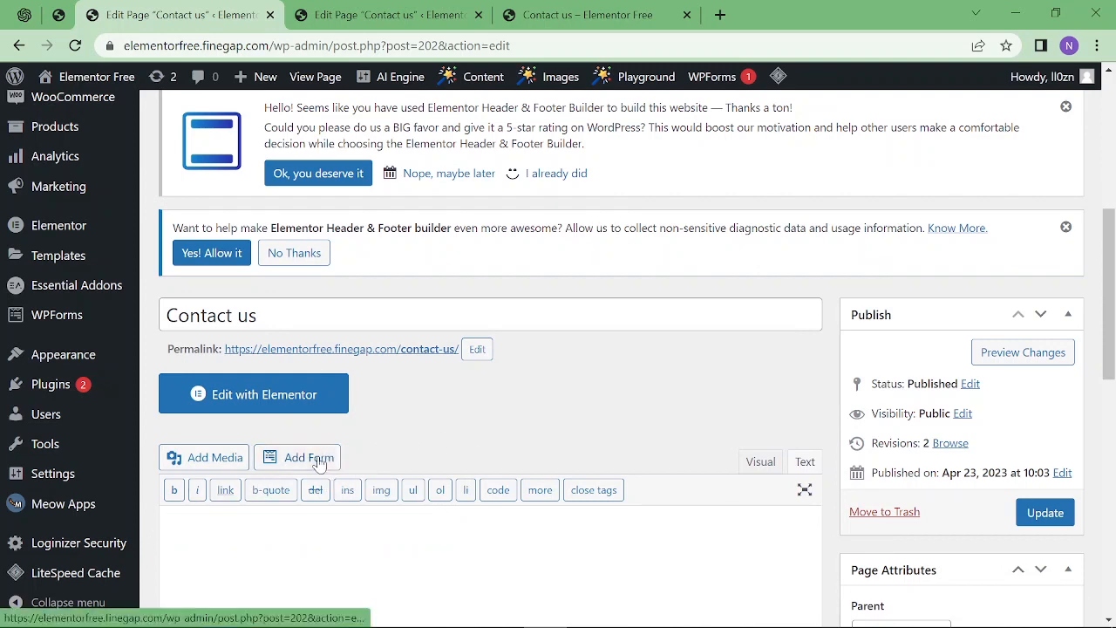
left_click(415, 377)
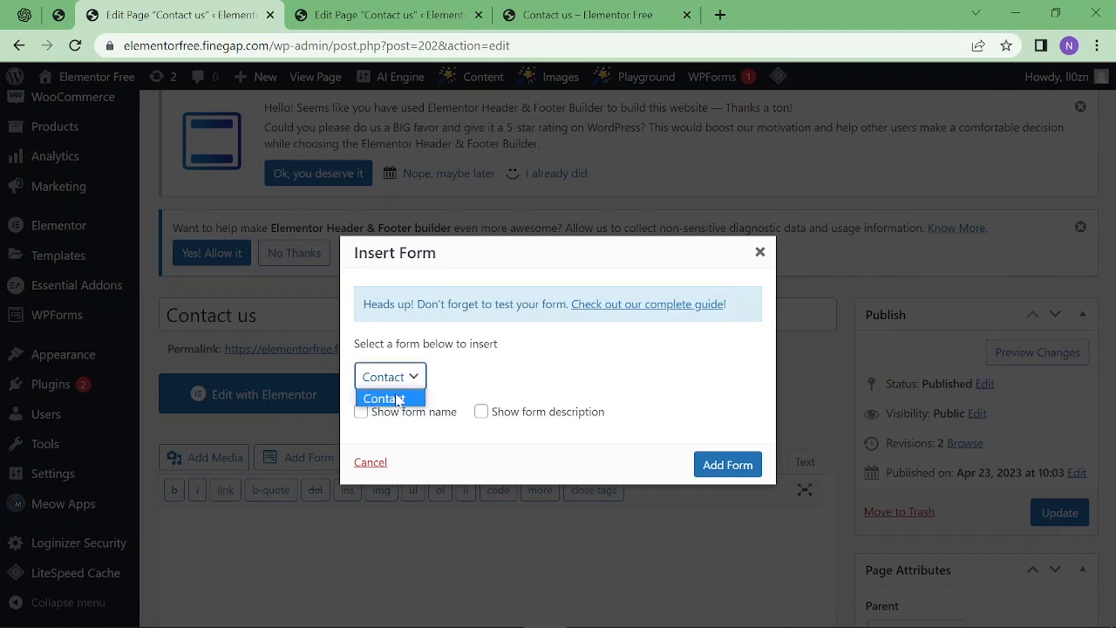
left_click(399, 397)
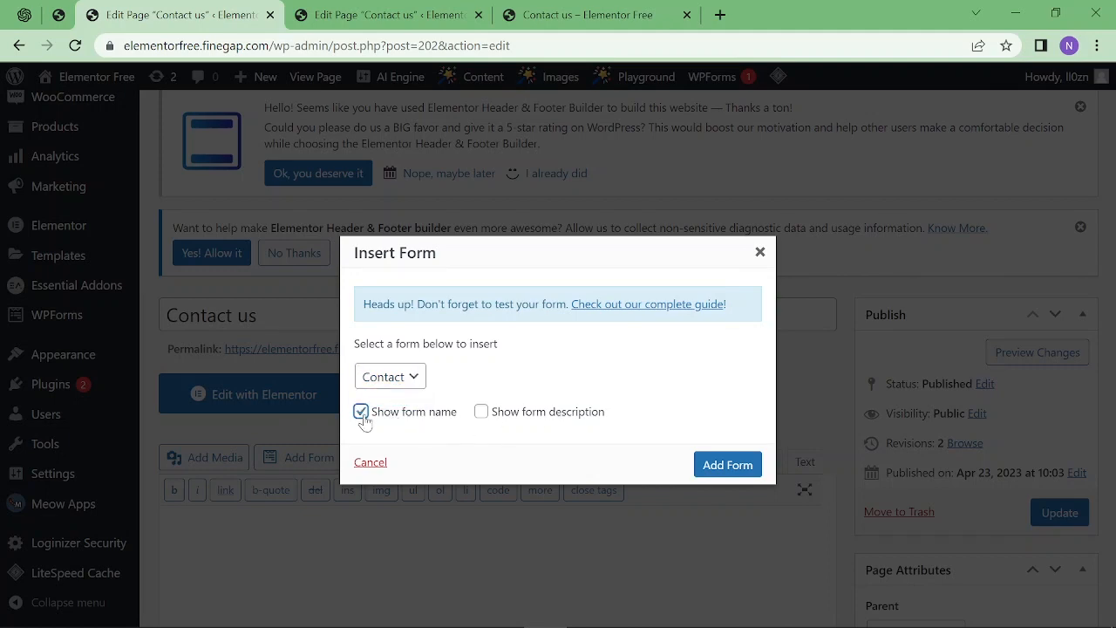
left_click(483, 414)
left_click(728, 464)
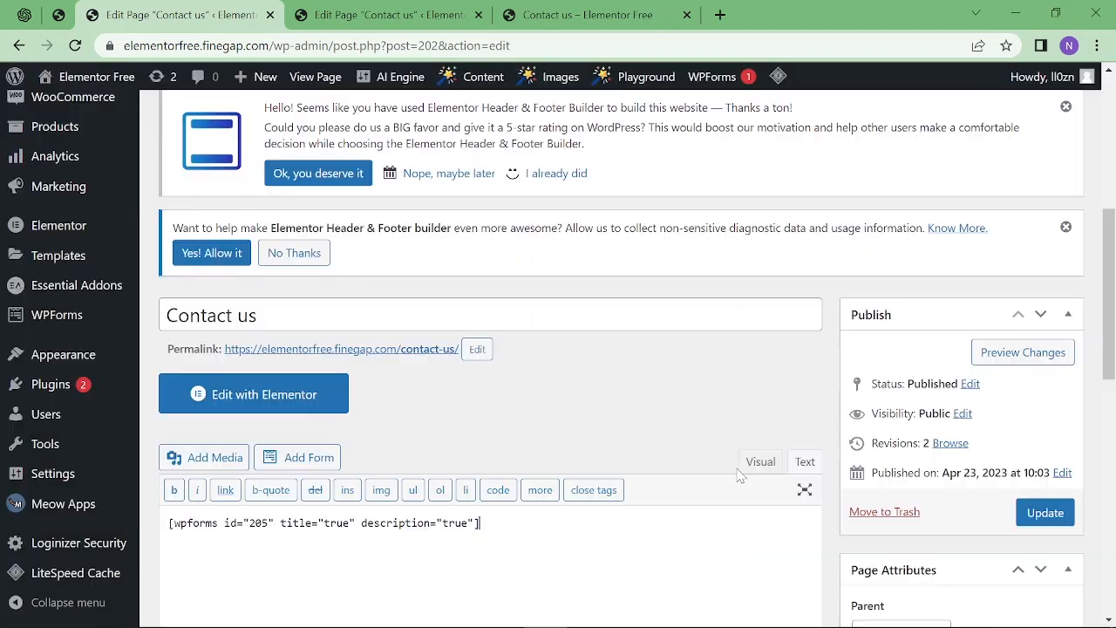
scroll(739, 475, "down", 1)
left_click_drag(479, 436, 154, 431)
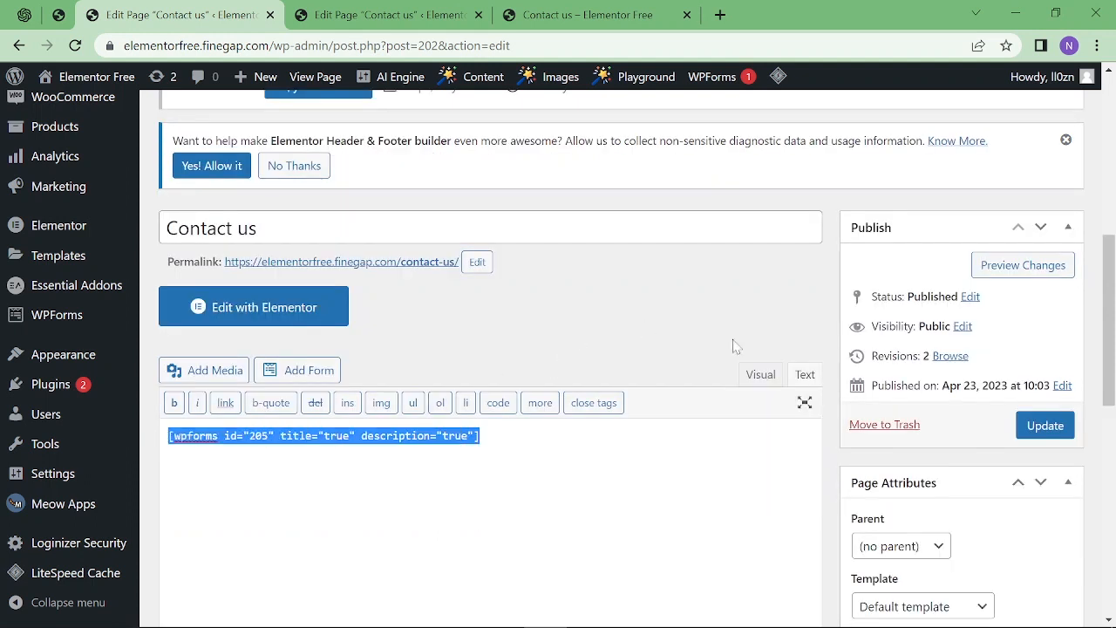
left_click(1046, 426)
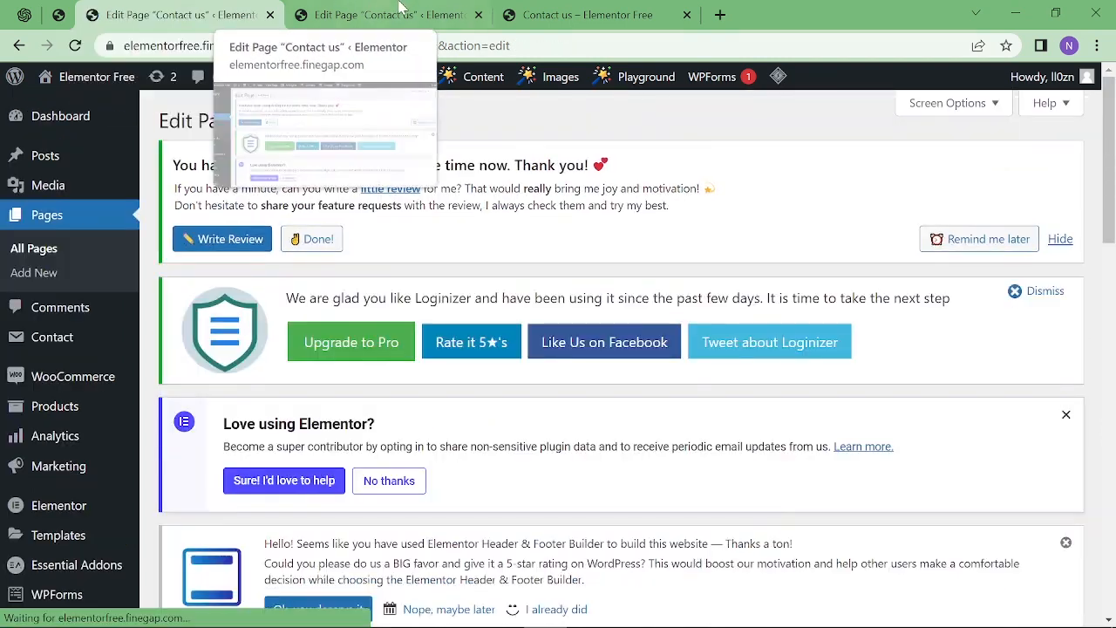
Reload the live Contact us page and try the First and Last name fields.
left_click(586, 15)
key("F5")
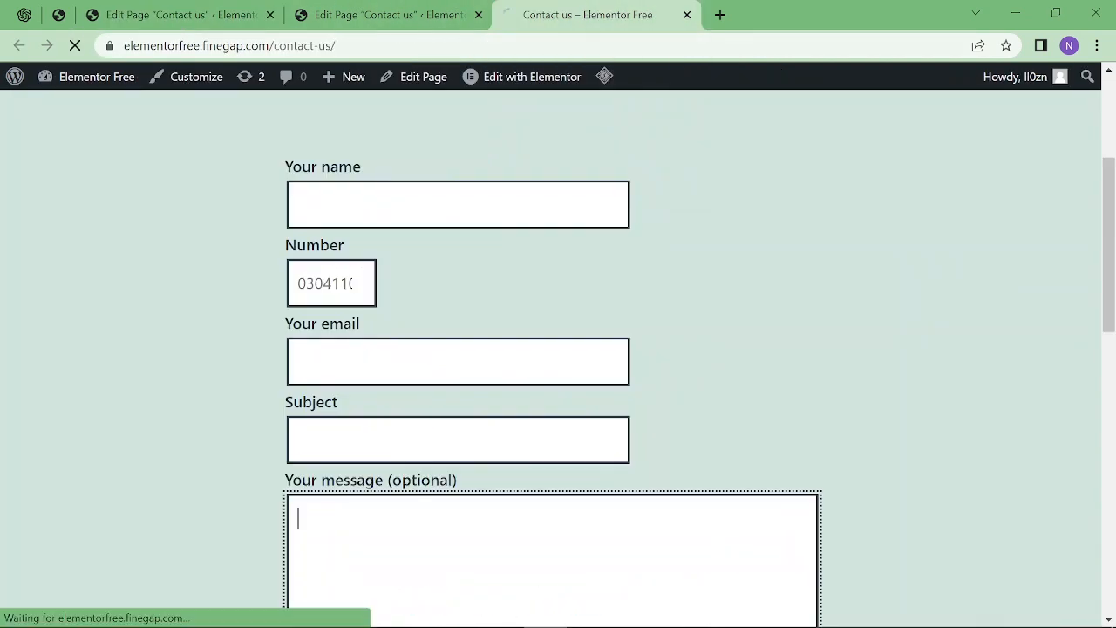
scroll(631, 216, "up", 3)
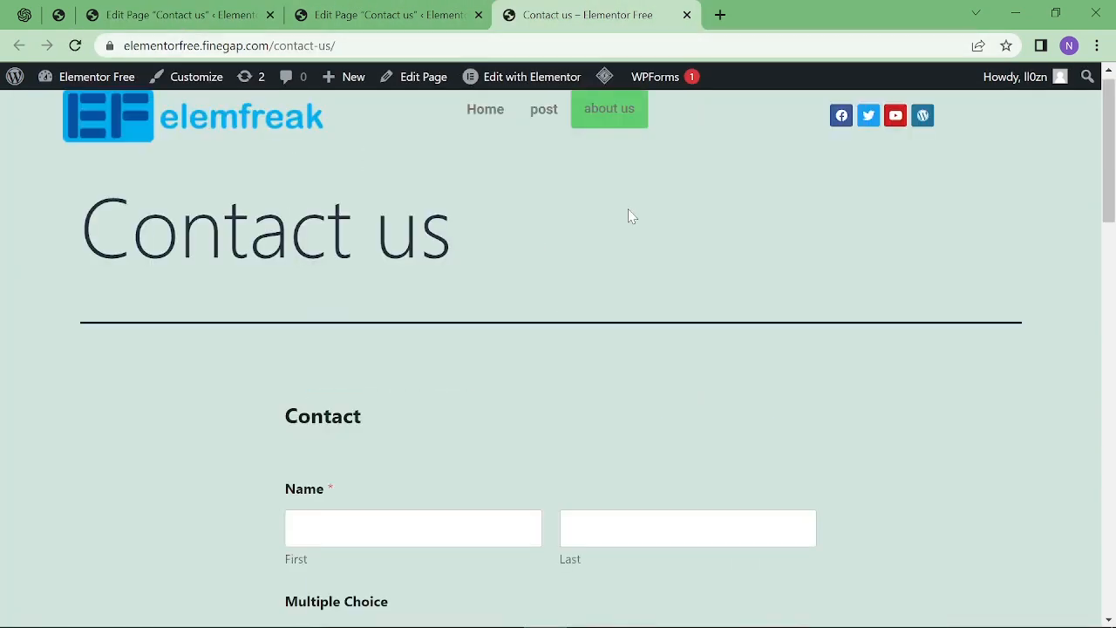
scroll(630, 214, "down", 3)
left_click(475, 267)
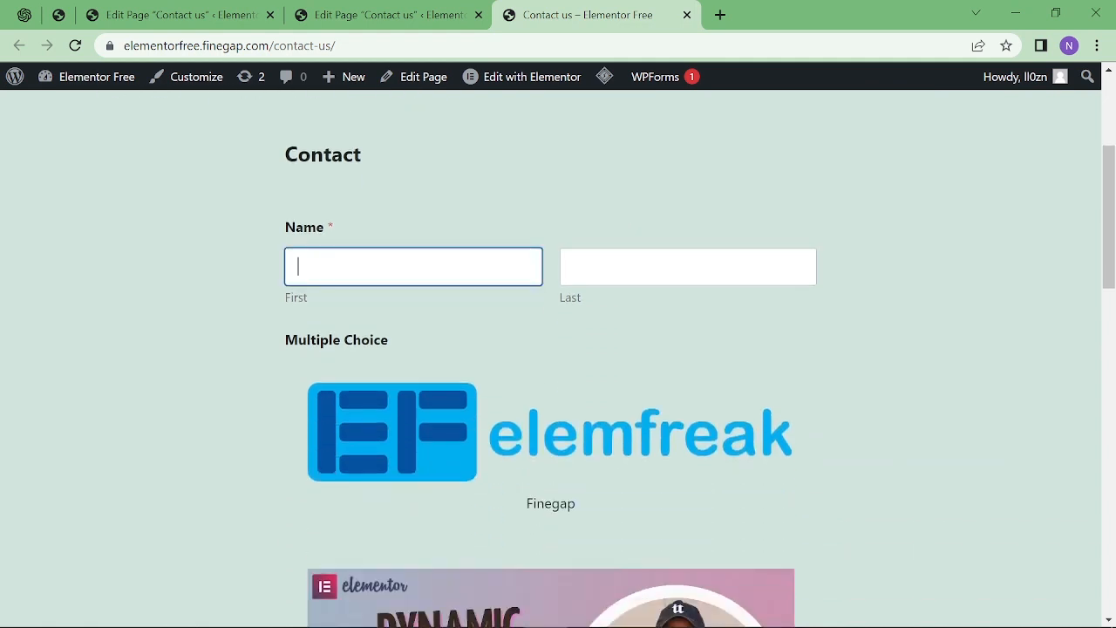
key("Tab")
Try the image choices, switching between Finegap and the second option.
scroll(506, 326, "down", 4)
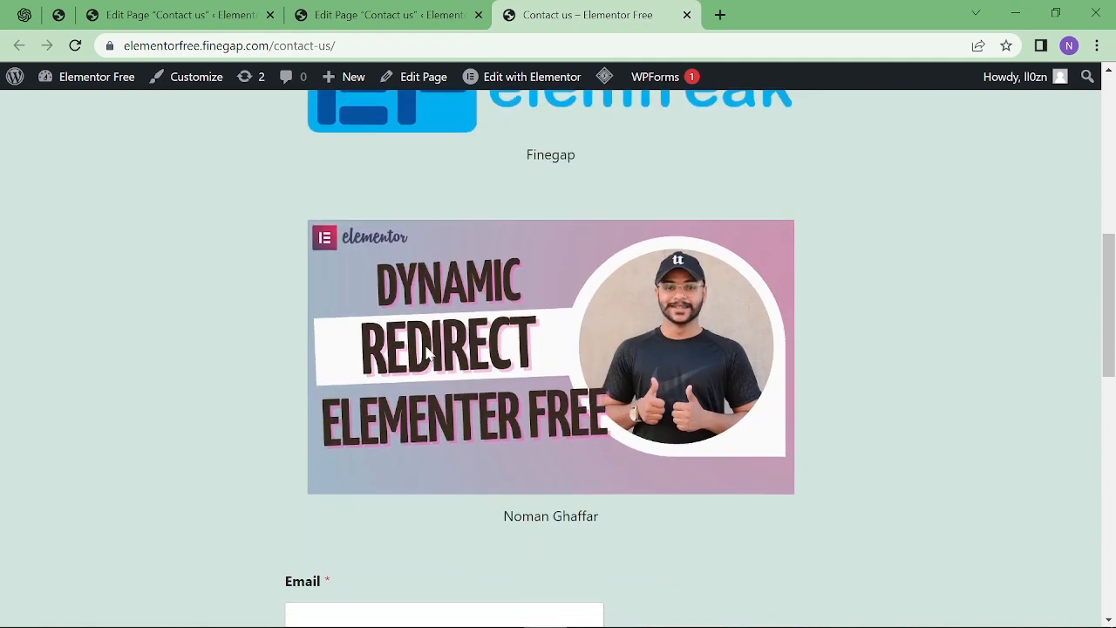
left_click(416, 142)
left_click(516, 354)
scroll(558, 366, "up", 2)
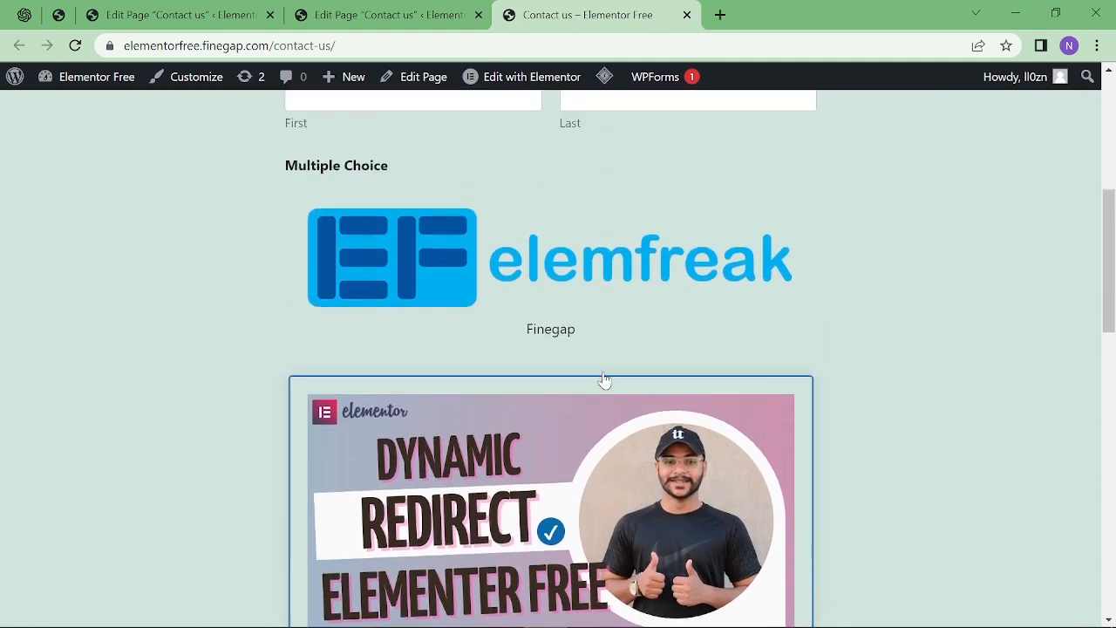
left_click(540, 250)
left_click(540, 445)
scroll(748, 394, "down", 1)
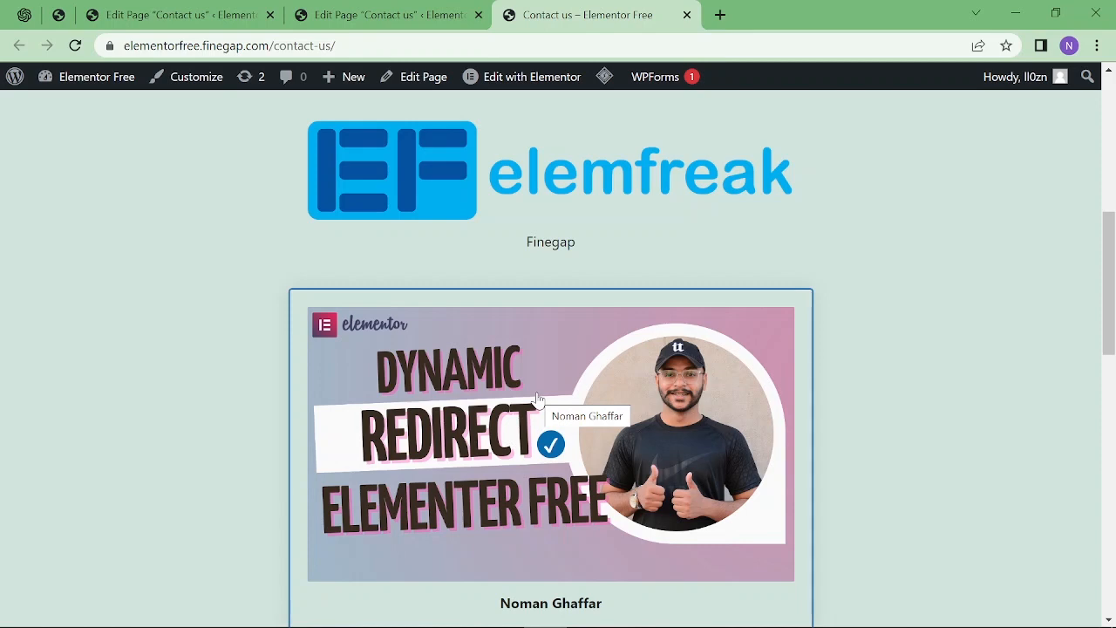
scroll(190, 392, "down", 4)
Try the Email and Comment or Message fields, then return to the Contact us page editor.
left_click(340, 353)
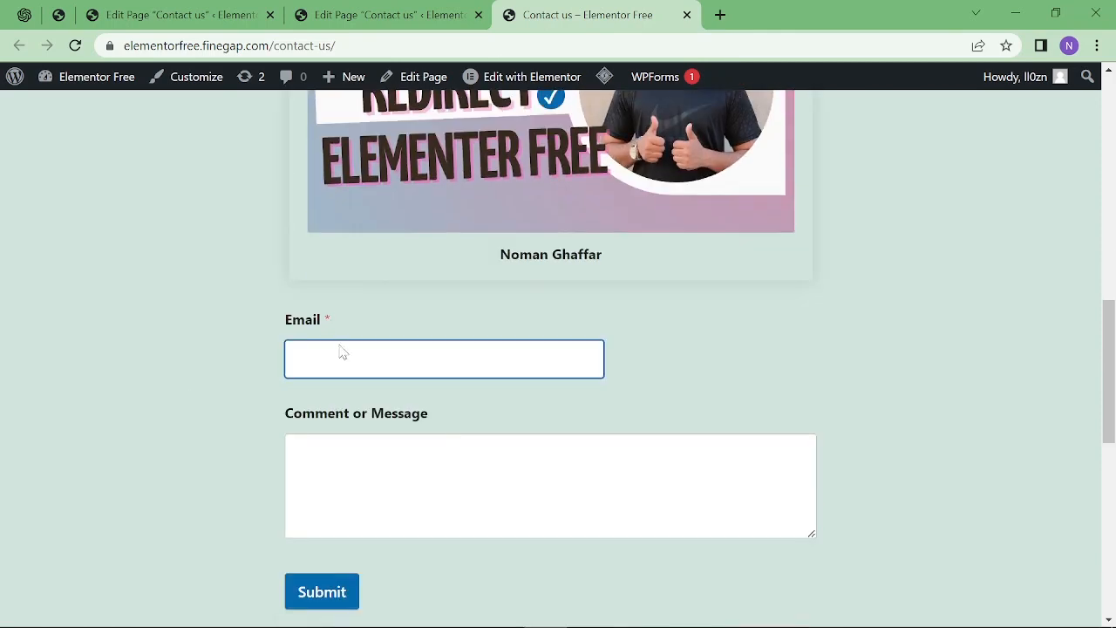
left_click(324, 460)
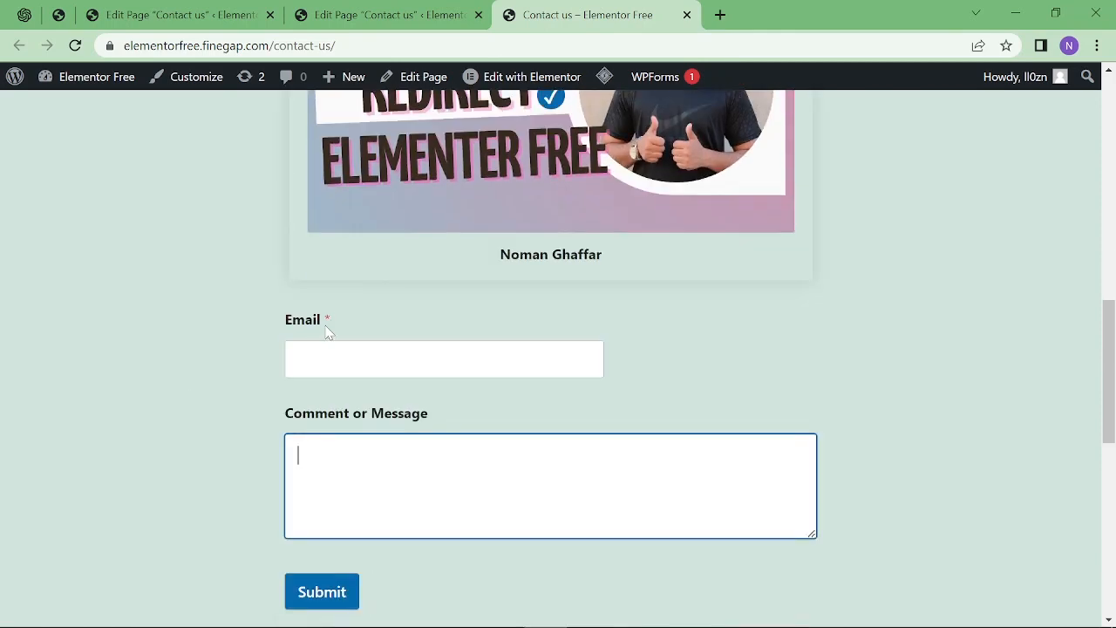
left_click(244, 316)
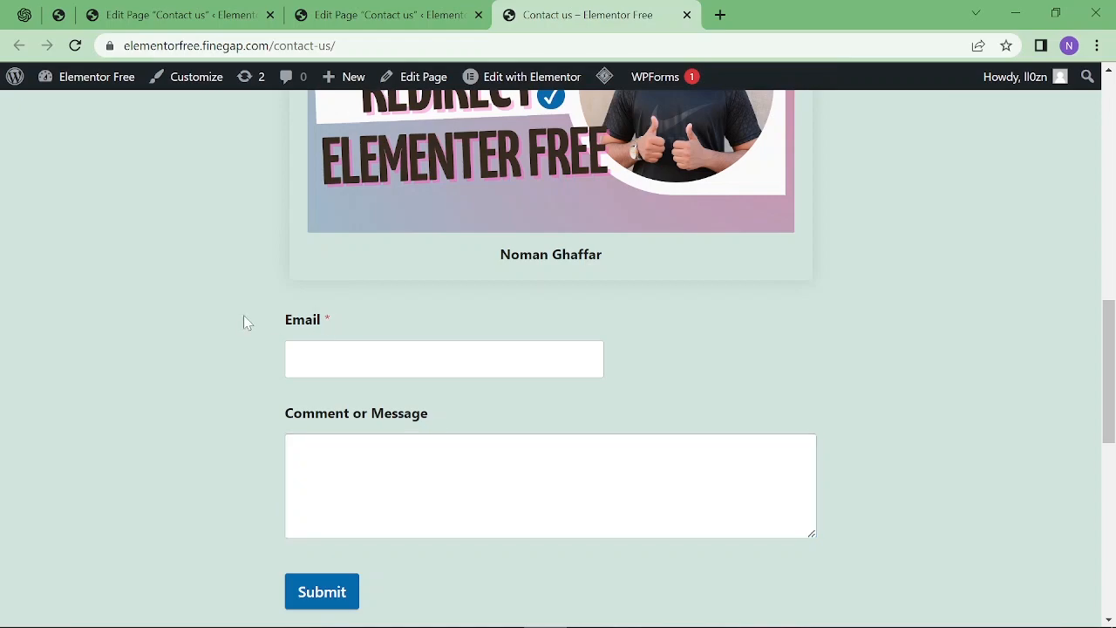
left_click(218, 9)
scroll(185, 379, "down", 1)
scroll(185, 380, "down", 5)
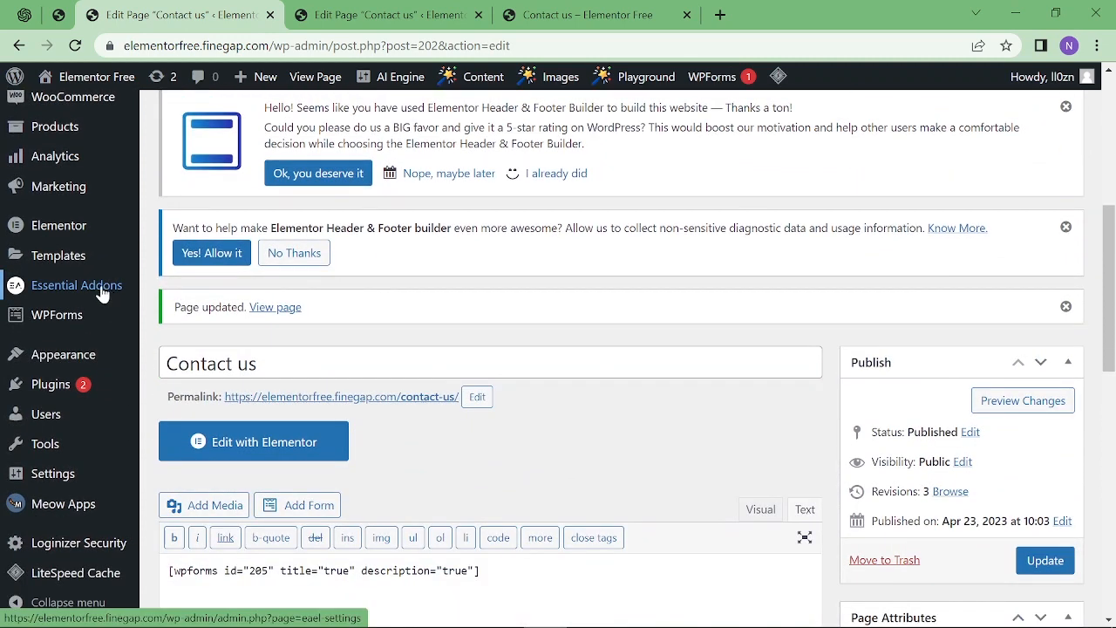
Open WPForms Settings' General tab and highlight the Lite no-licence-needed message.
left_click(61, 317)
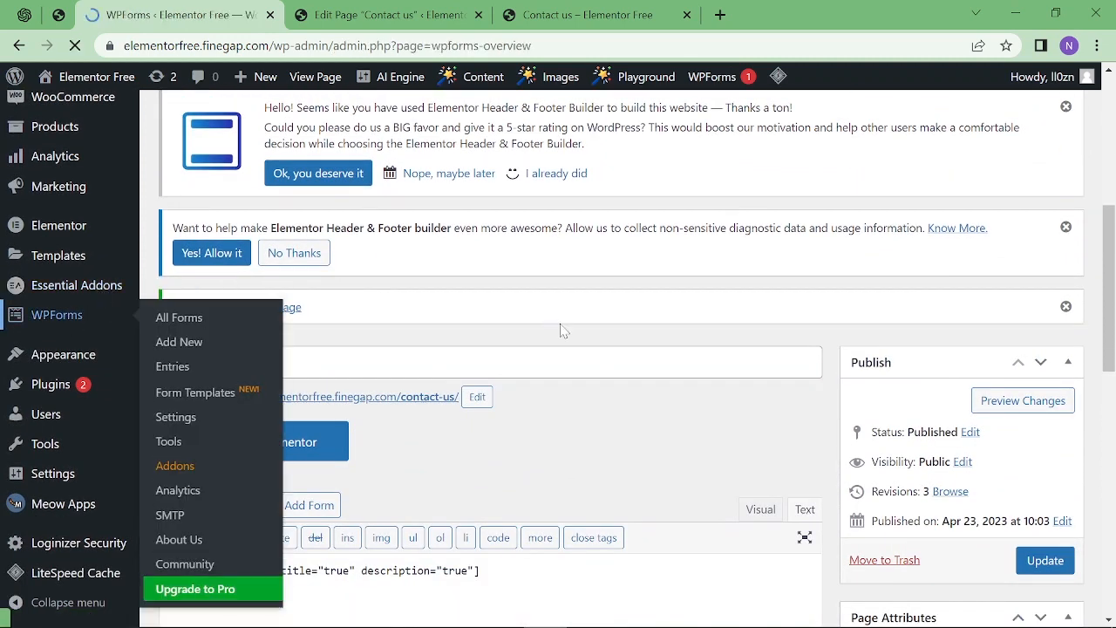
scroll(558, 326, "down", 1)
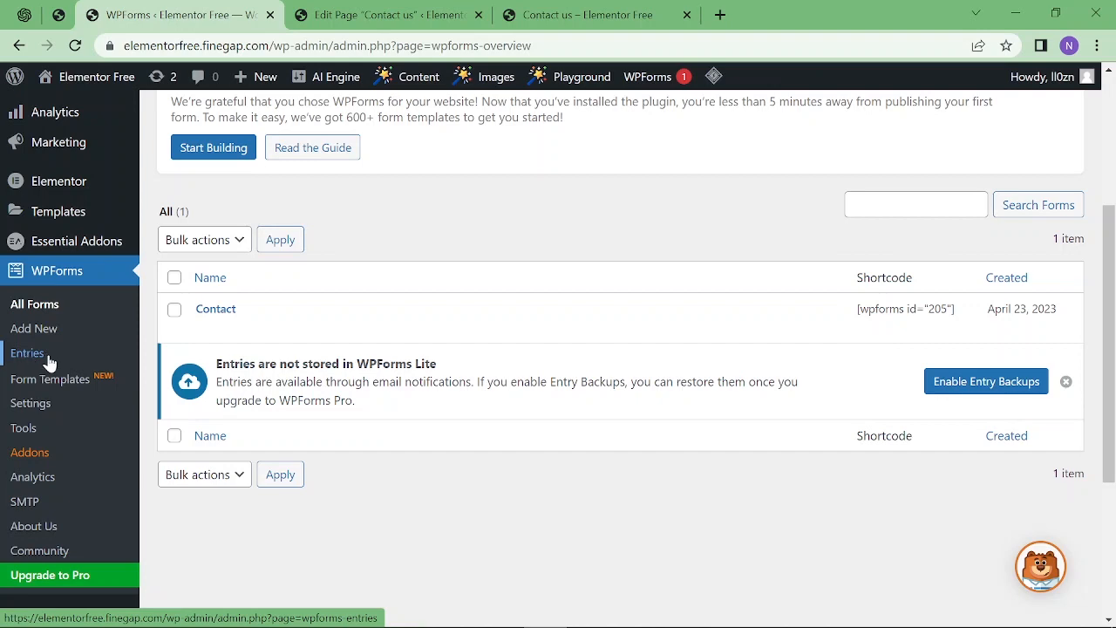
left_click(48, 404)
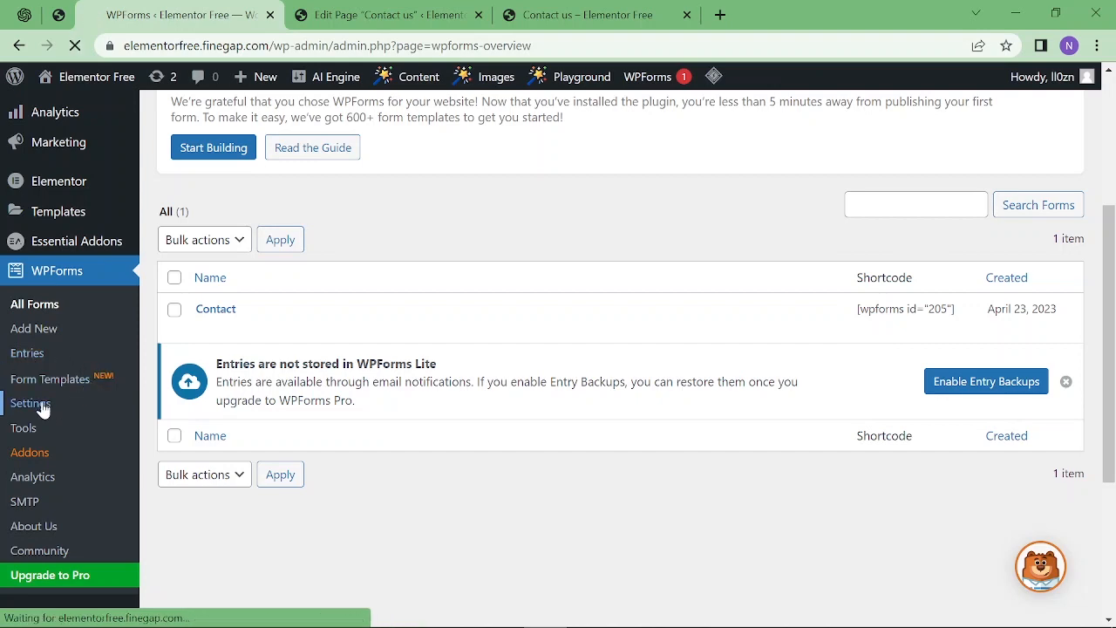
scroll(315, 305, "down", 3)
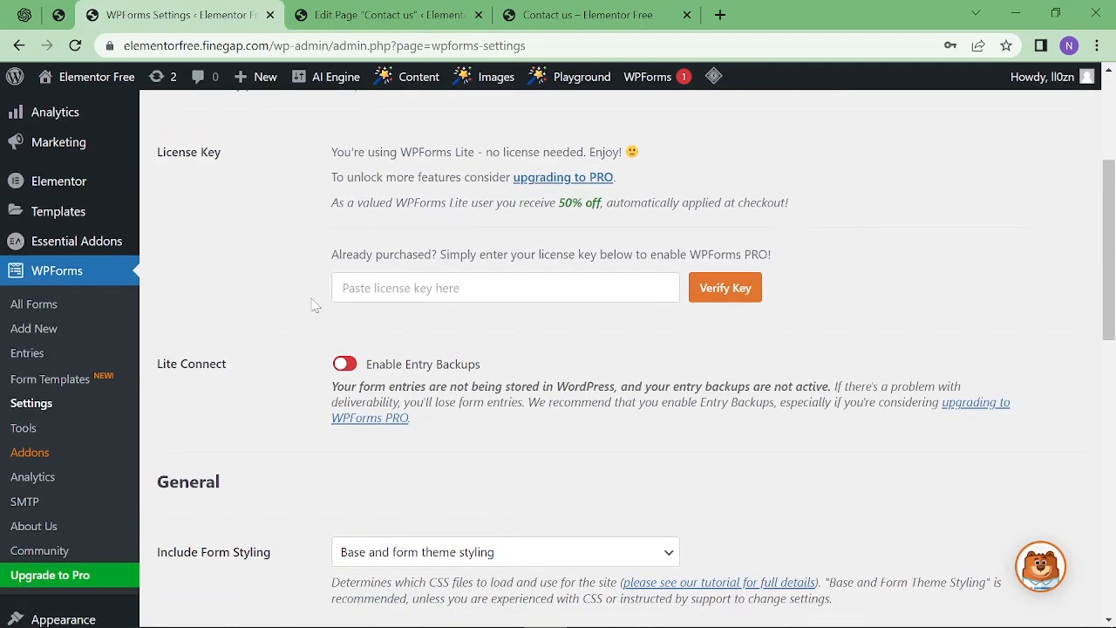
scroll(315, 305, "down", 2)
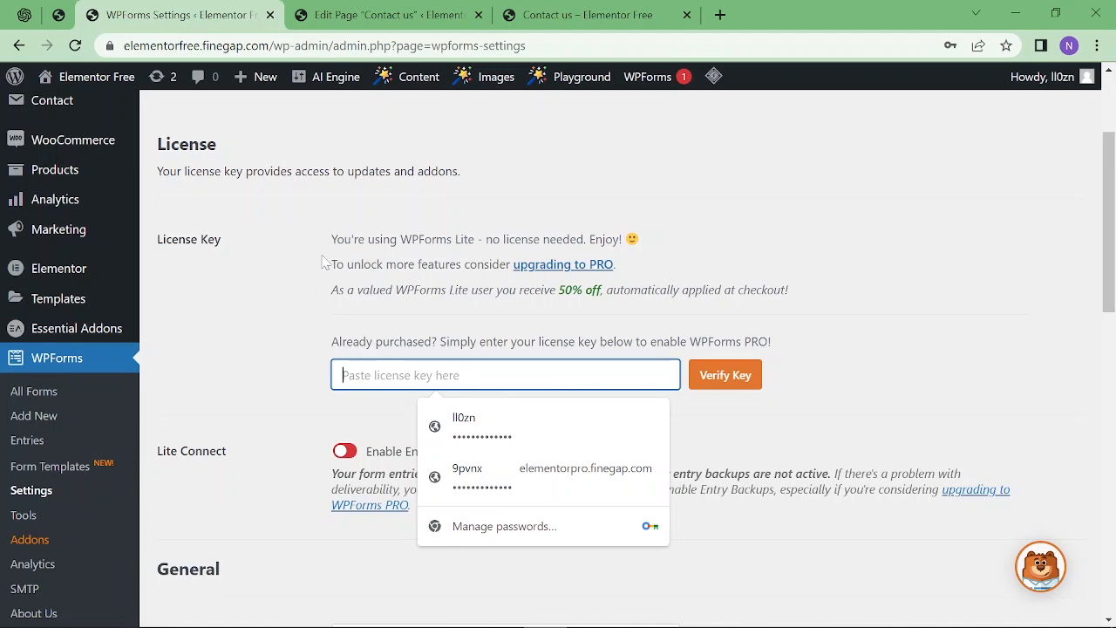
left_click_drag(331, 239, 629, 250)
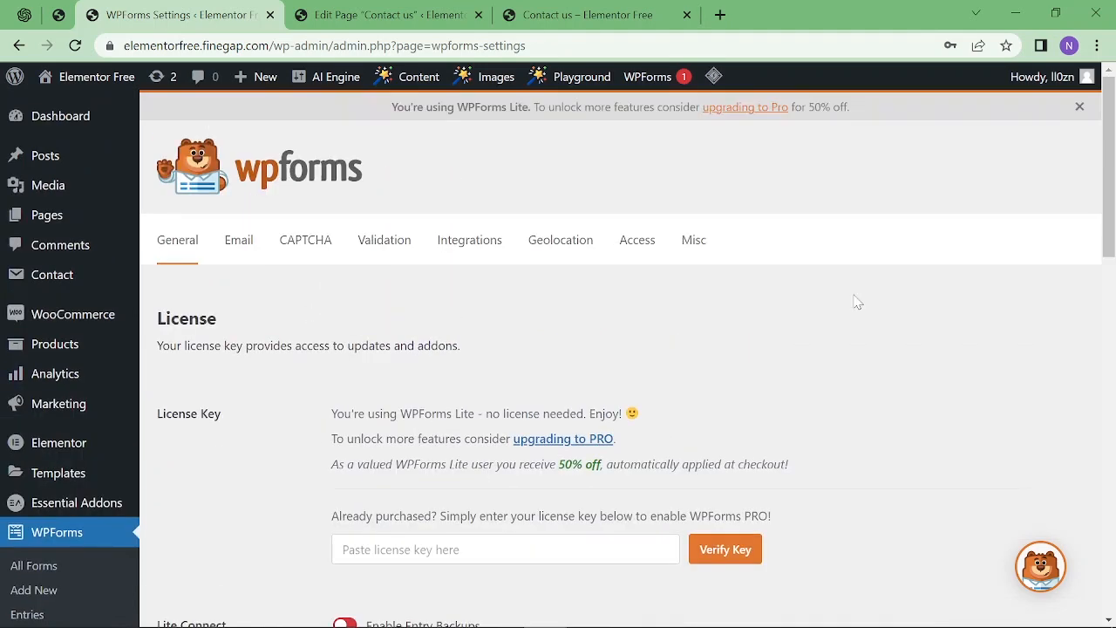
Review the WPForms Email notification and CAPTCHA service settings.
left_click(250, 253)
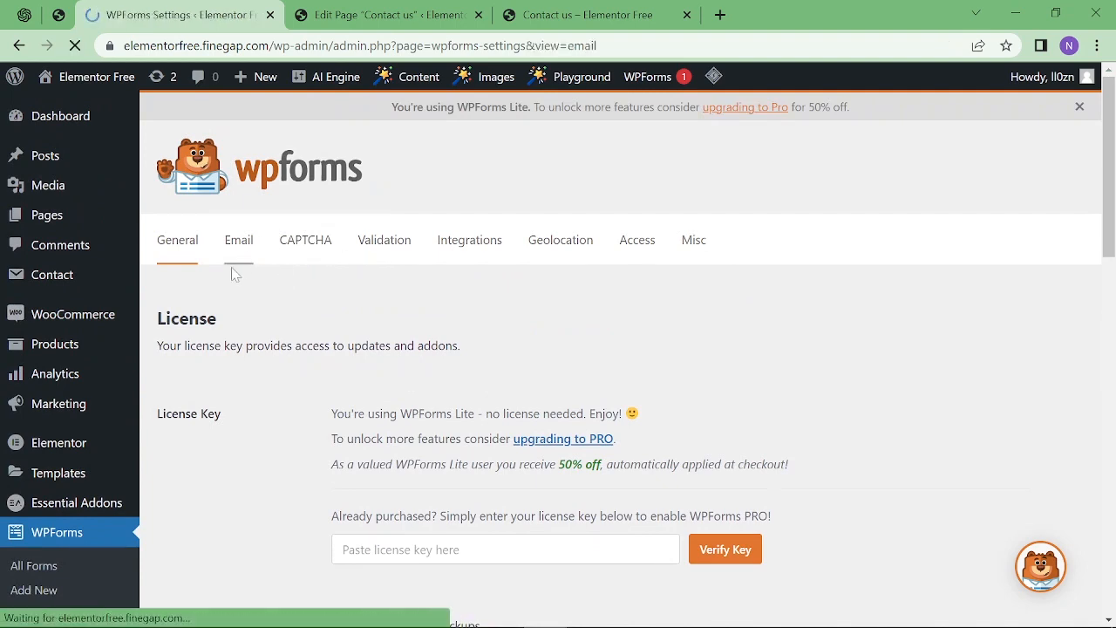
scroll(317, 280, "down", 3)
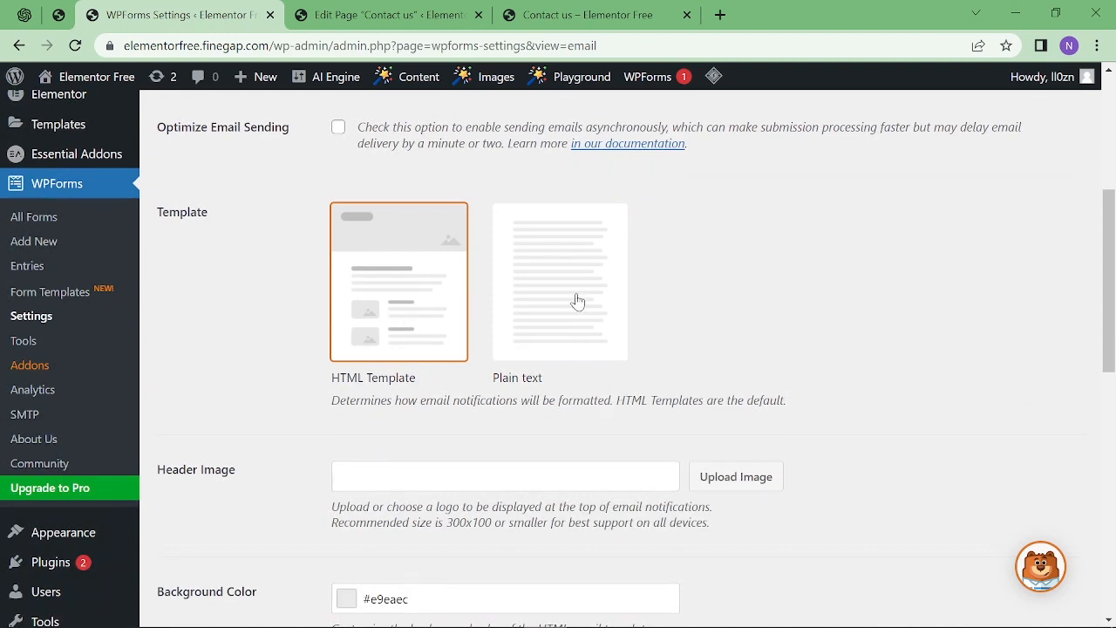
scroll(577, 301, "down", 4)
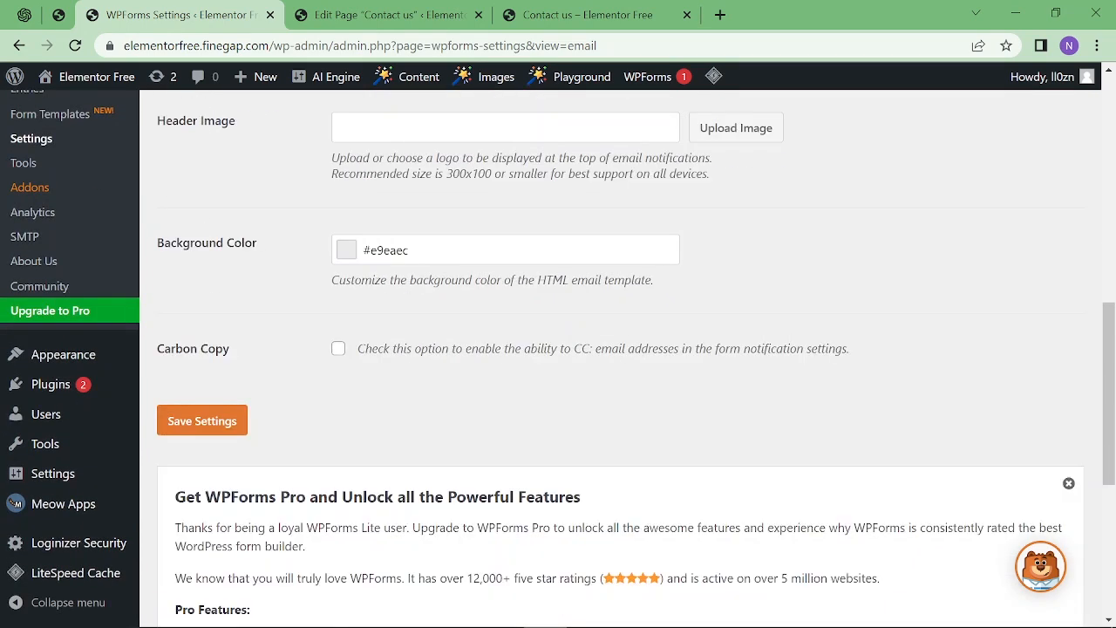
scroll(322, 241, "down", 2)
scroll(323, 241, "up", 4)
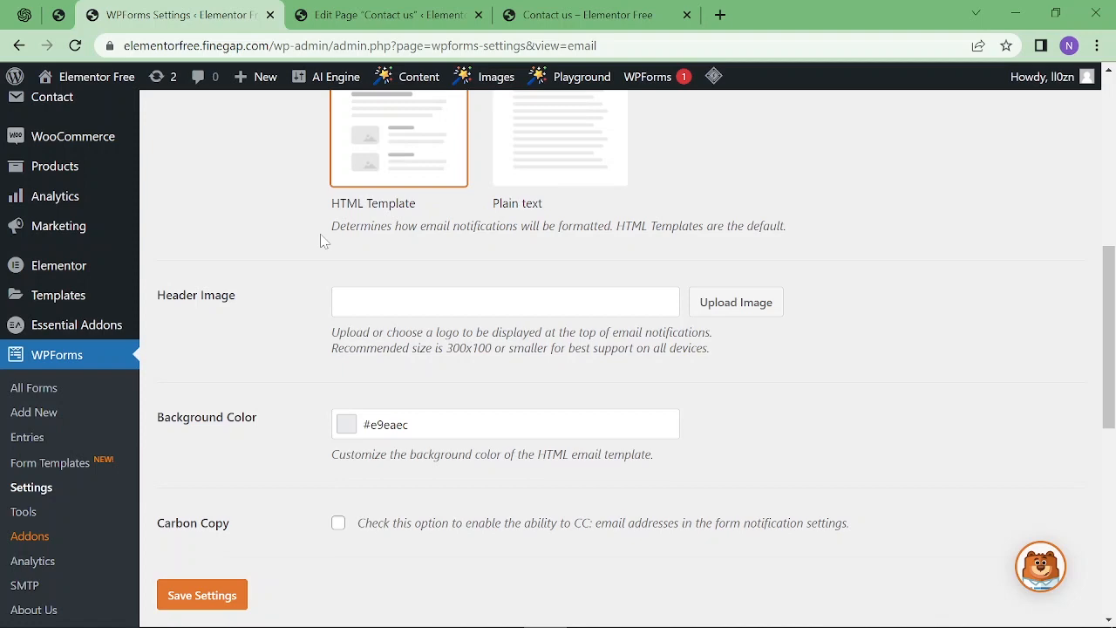
scroll(323, 241, "up", 5)
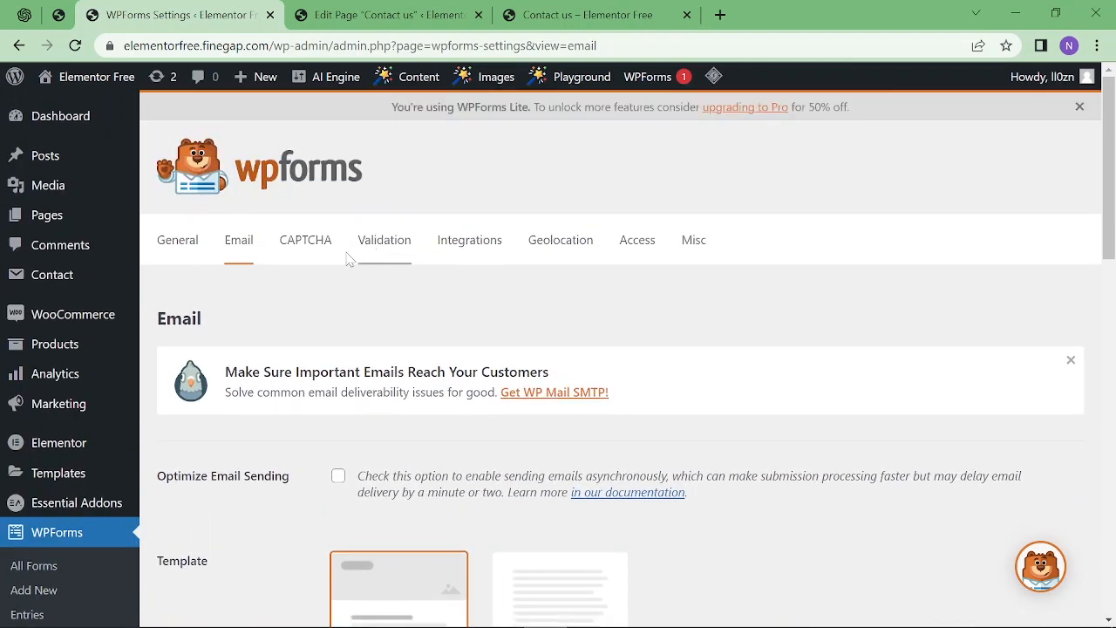
left_click(316, 257)
scroll(475, 251, "down", 2)
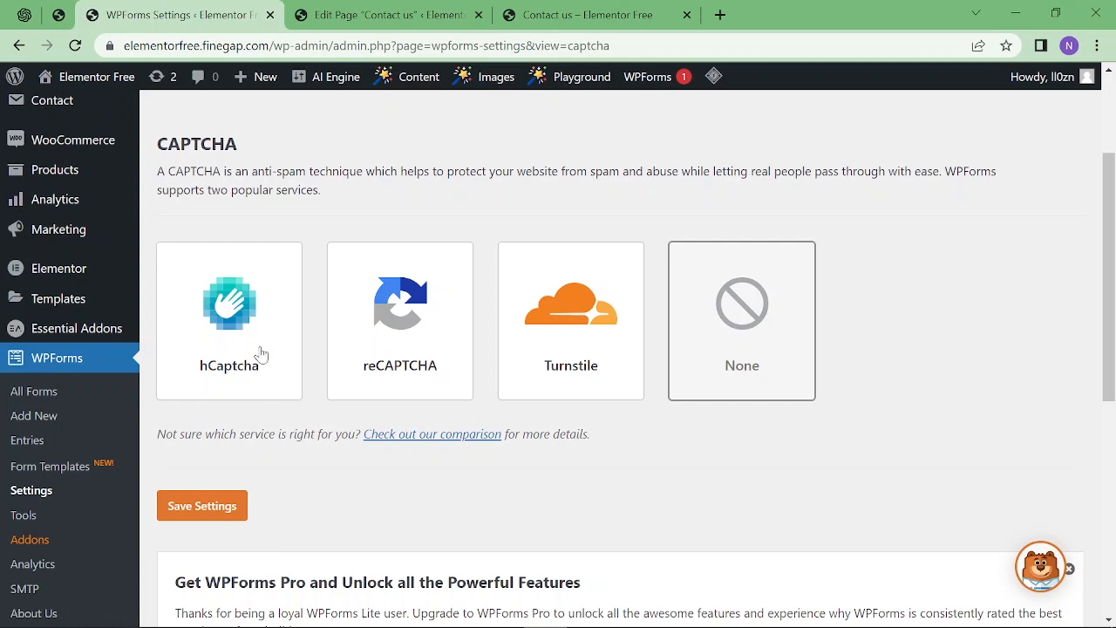
scroll(735, 365, "up", 2)
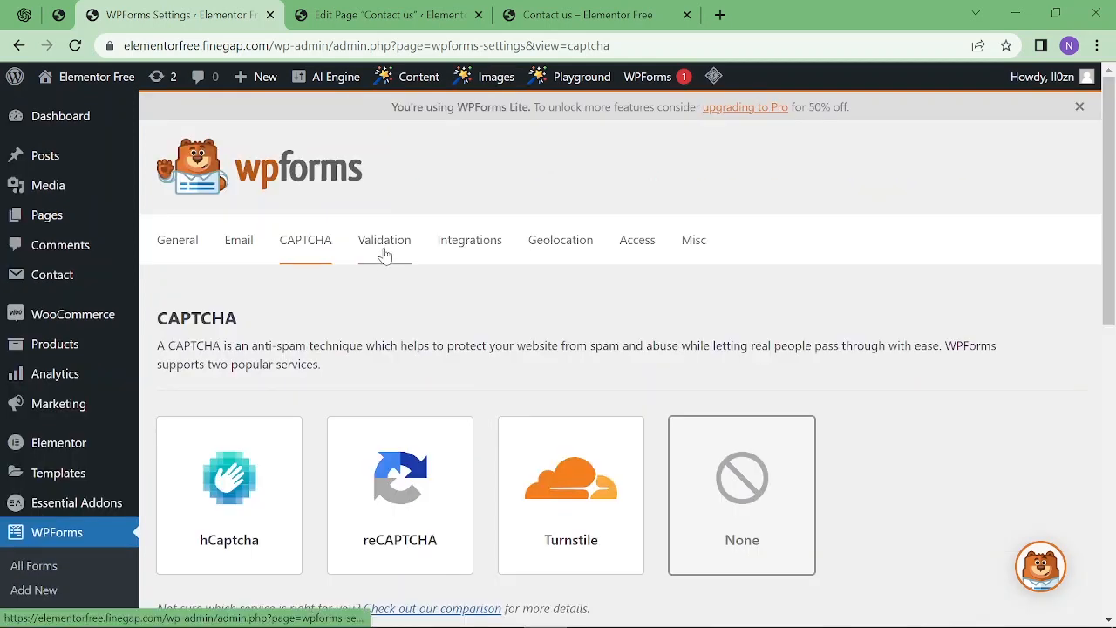
Review the Validation settings, highlighting the default required-field message.
left_click(384, 253)
scroll(491, 250, "down", 2)
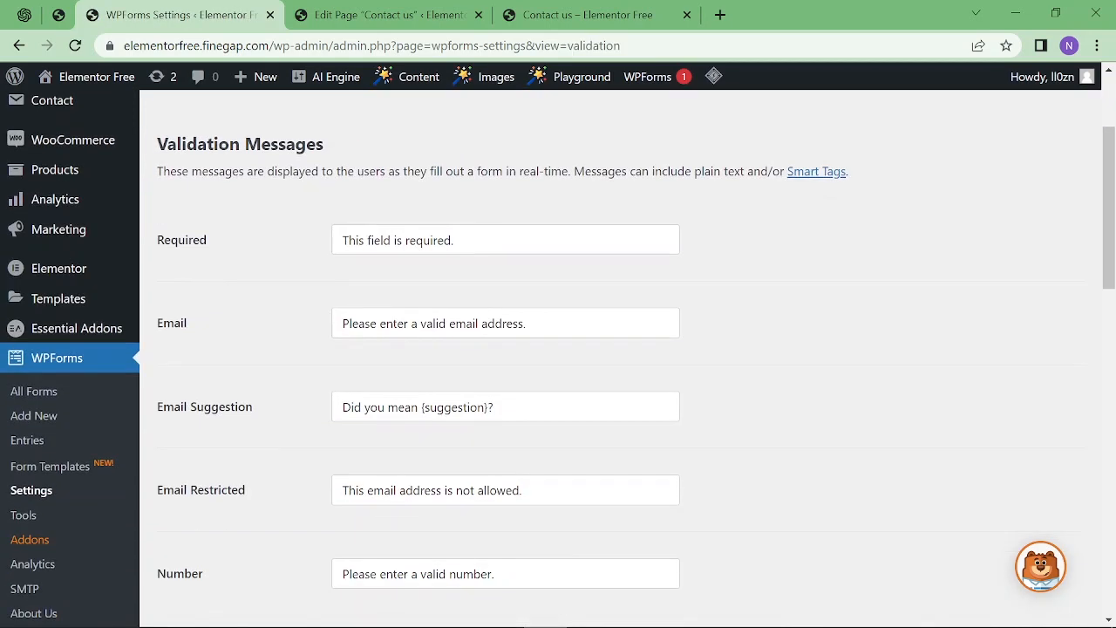
left_click_drag(453, 240, 323, 241)
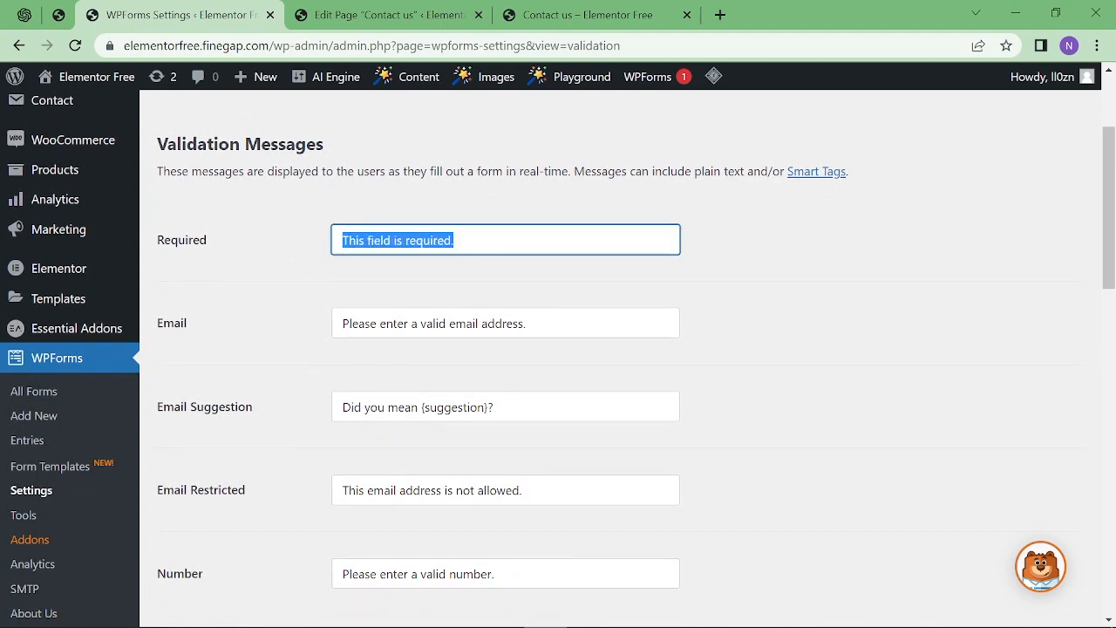
scroll(379, 418, "down", 3)
scroll(378, 418, "up", 5)
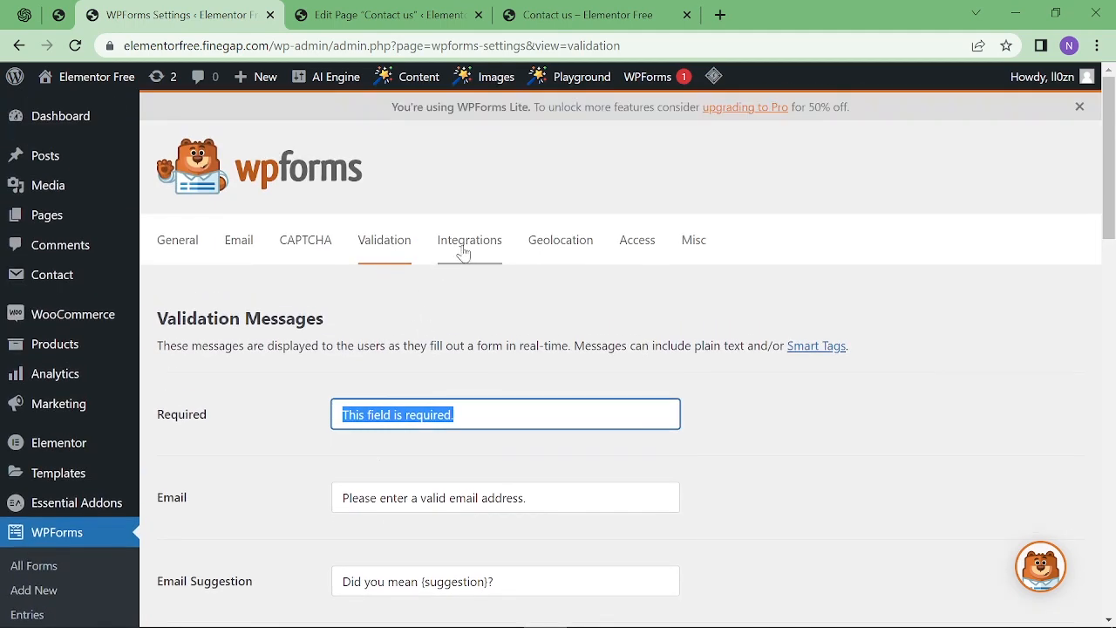
Browse the email marketing Integrations, then go to WPForms Tools.
left_click(465, 252)
scroll(598, 292, "down", 2)
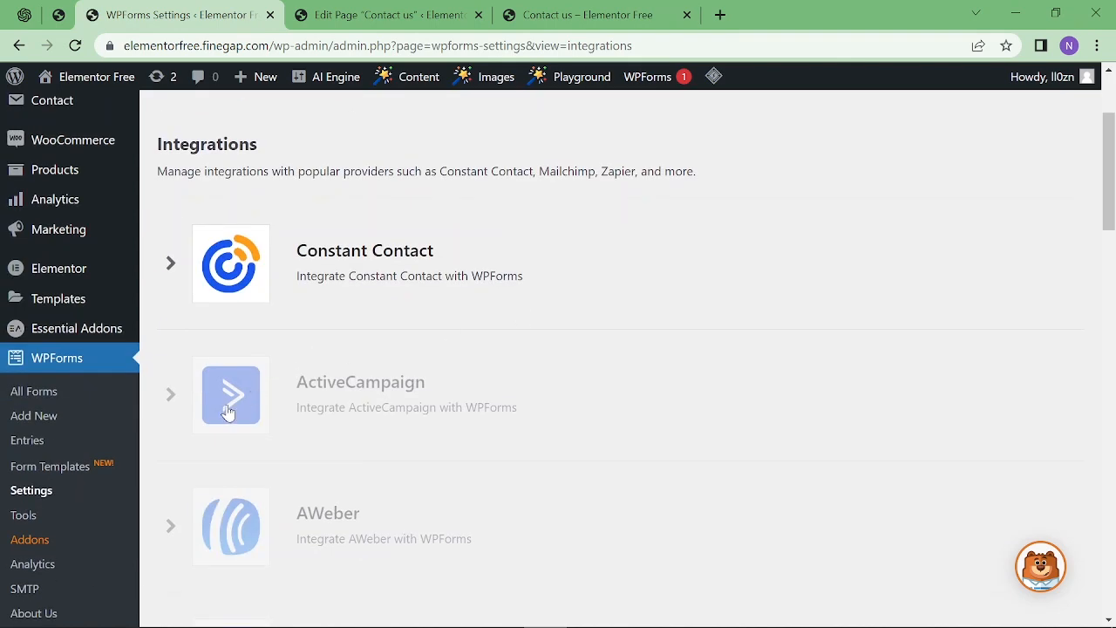
scroll(222, 409, "down", 2)
left_click(33, 343)
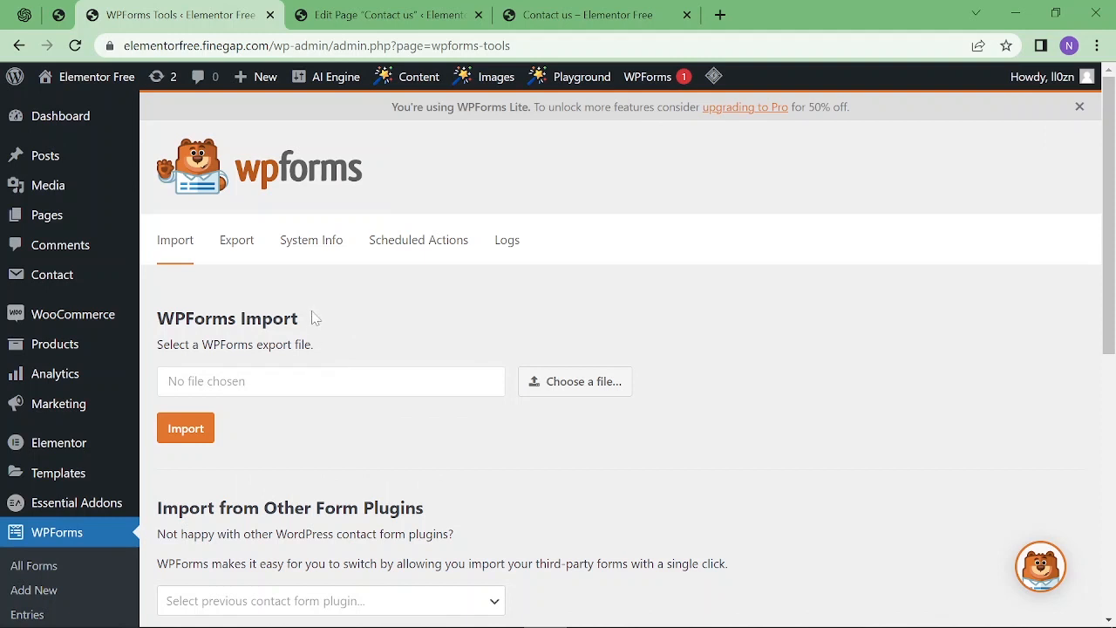
On the Import tab, pick Contact Form 7 as the form plugin to import from.
left_click_drag(315, 320, 156, 319)
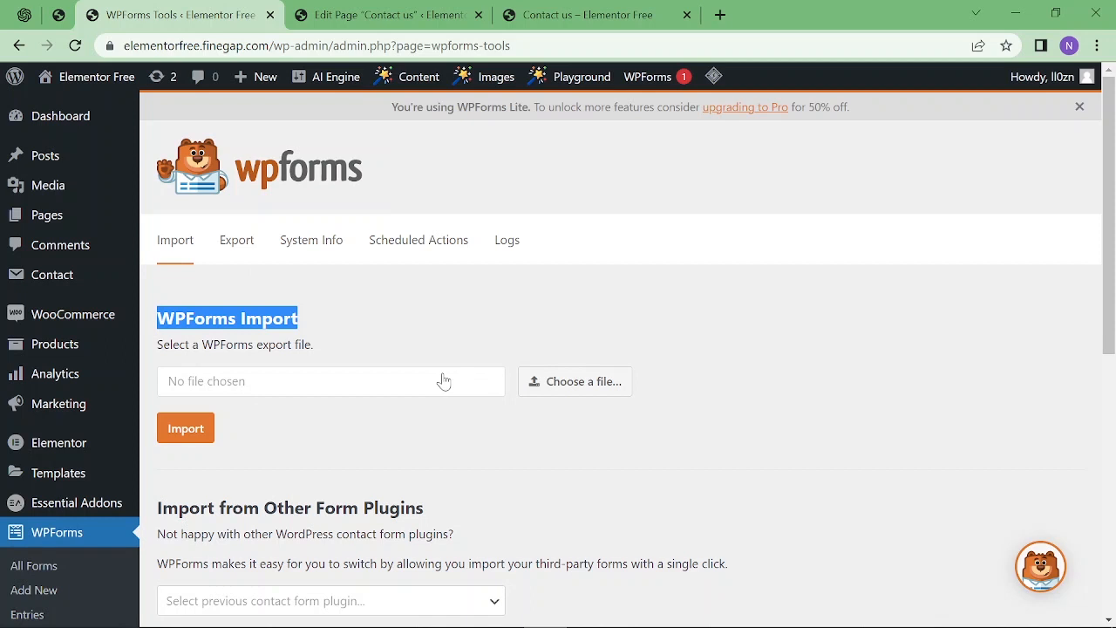
scroll(466, 326, "down", 2)
left_click_drag(451, 338, 157, 347)
left_click(354, 425)
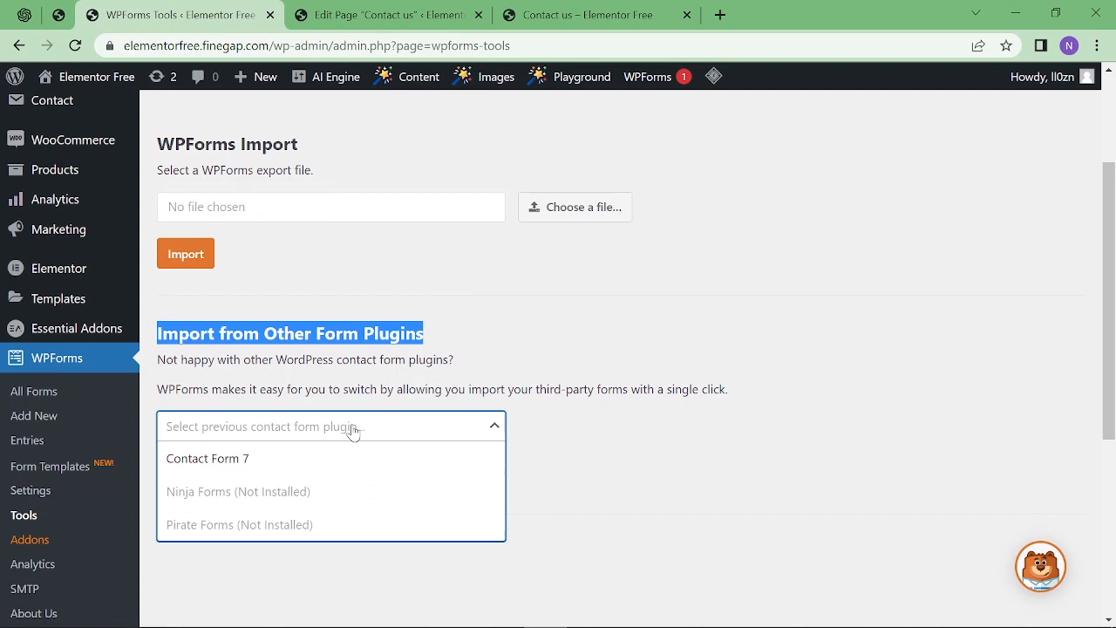
left_click(259, 462)
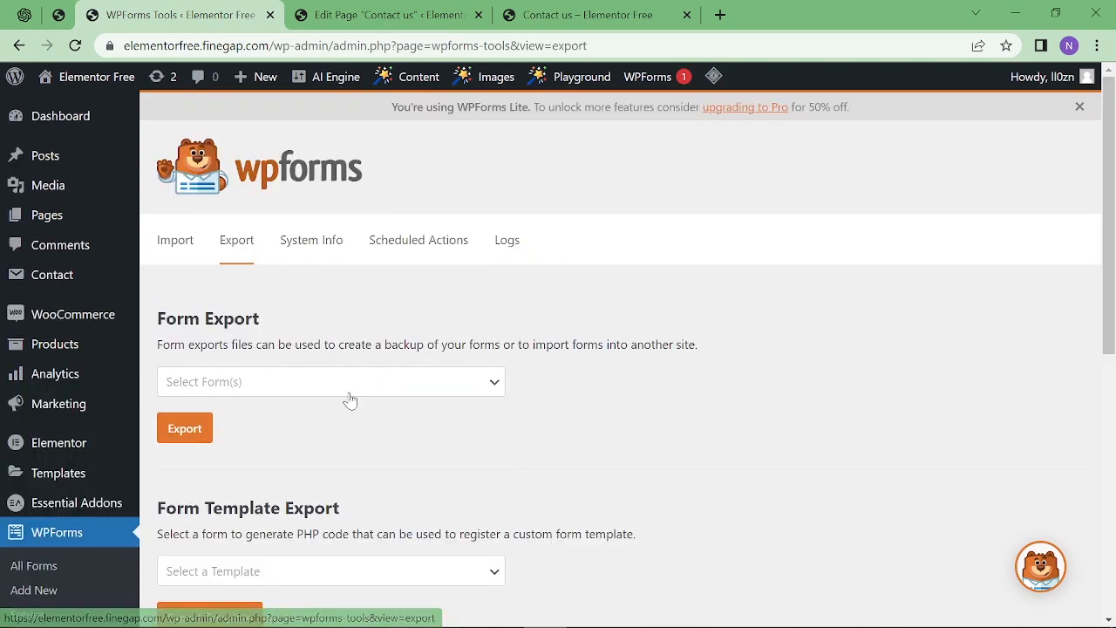
On the Export tab, select the Contact form for export.
scroll(465, 366, "down", 2)
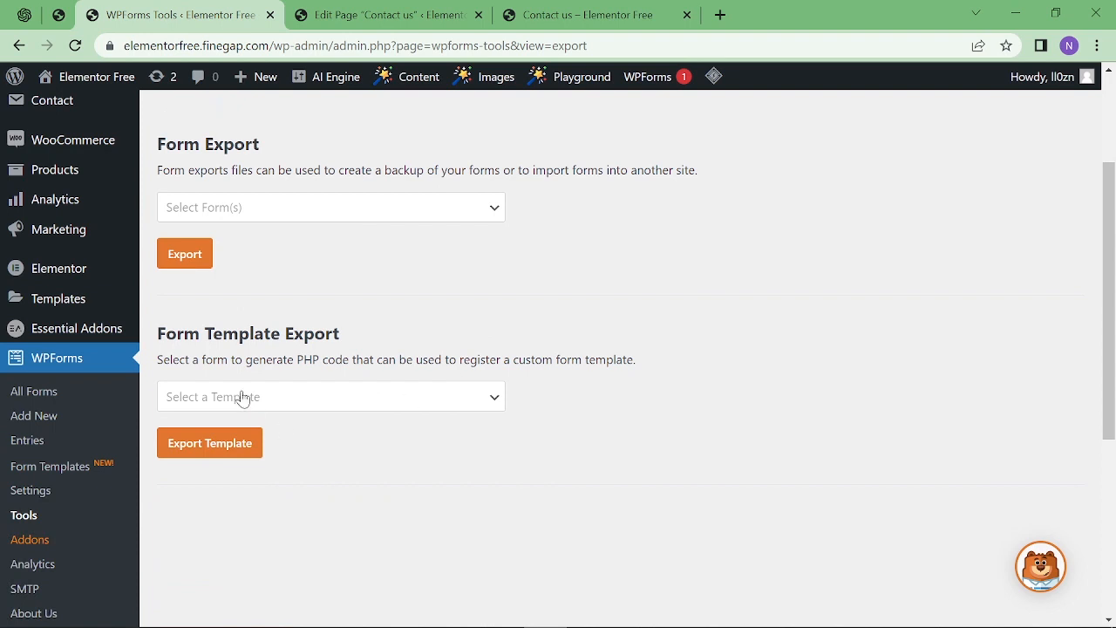
left_click(249, 396)
left_click(261, 209)
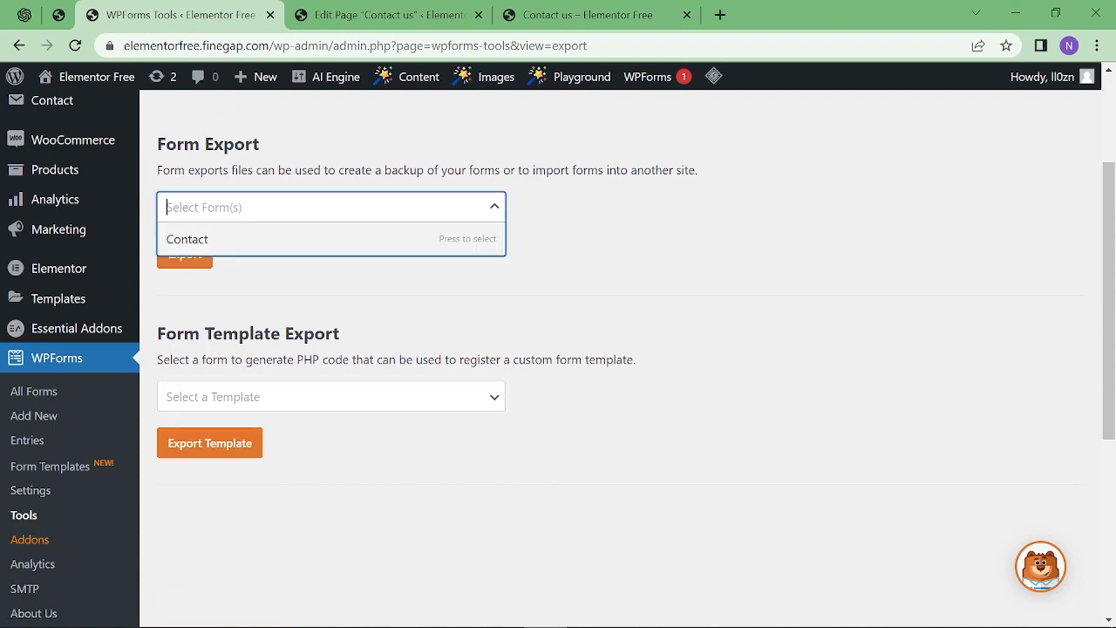
left_click(266, 237)
scroll(520, 253, "up", 2)
Check the Logs settings, then return to the live Contact us page.
left_click(518, 249)
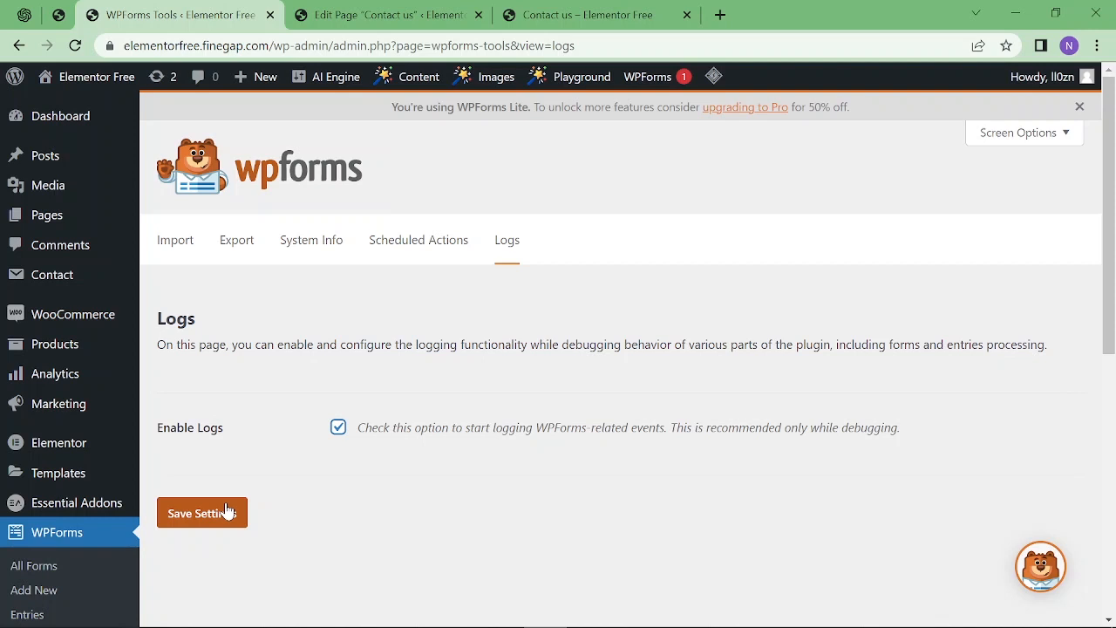
left_click(561, 13)
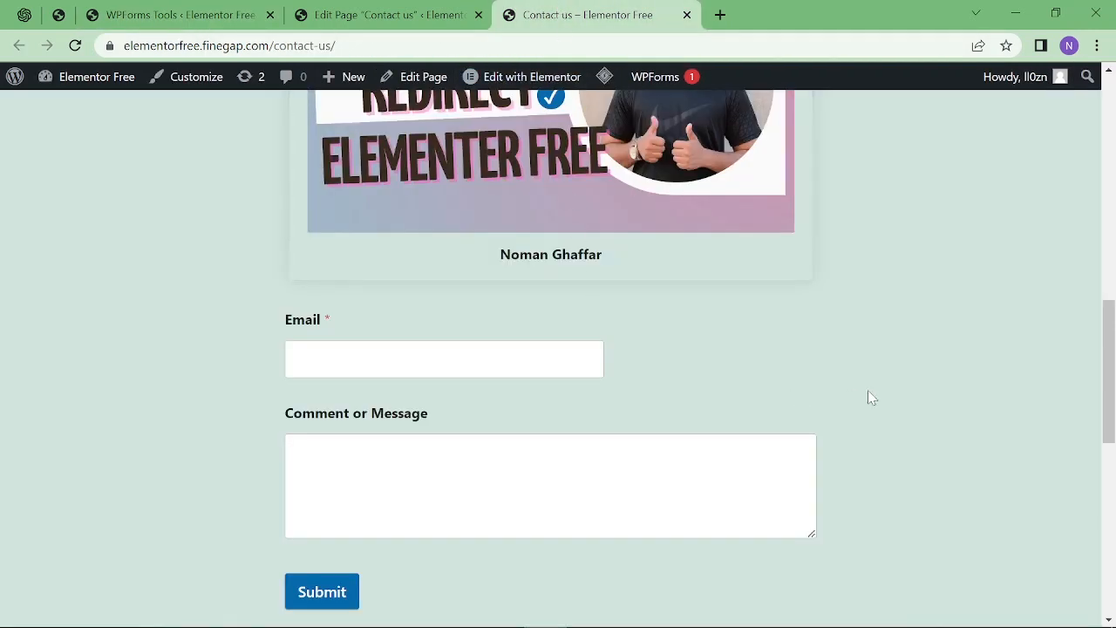
scroll(868, 392, "up", 2)
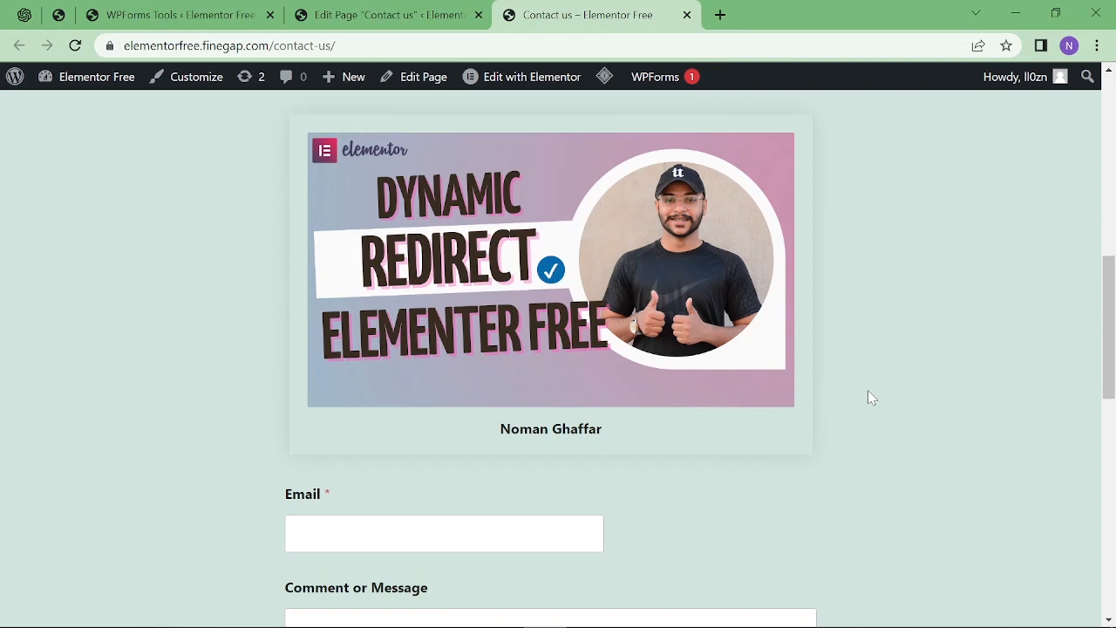